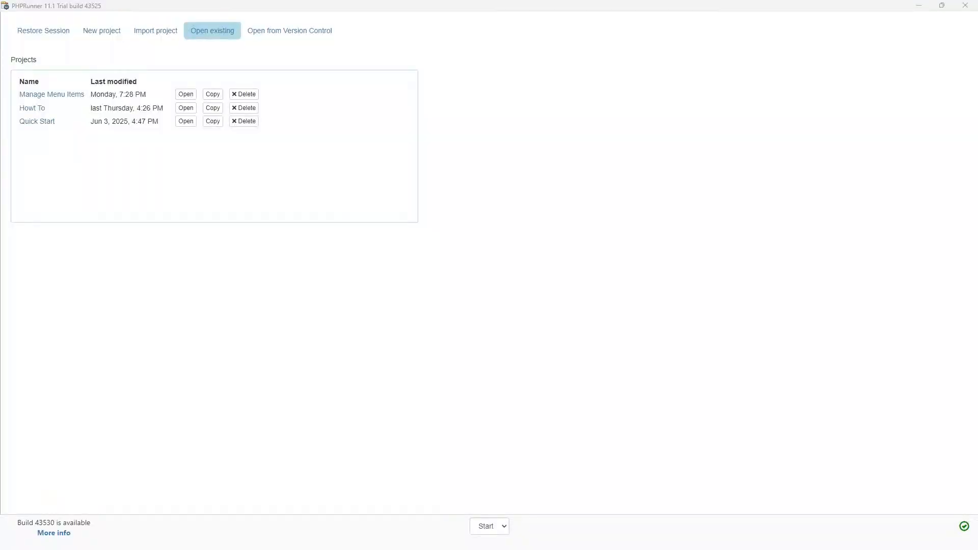
- Open the Manage Menu Items project and create a new calendar table named test_calendar
{"action": "left_click", "coordinate": [62, 94]}
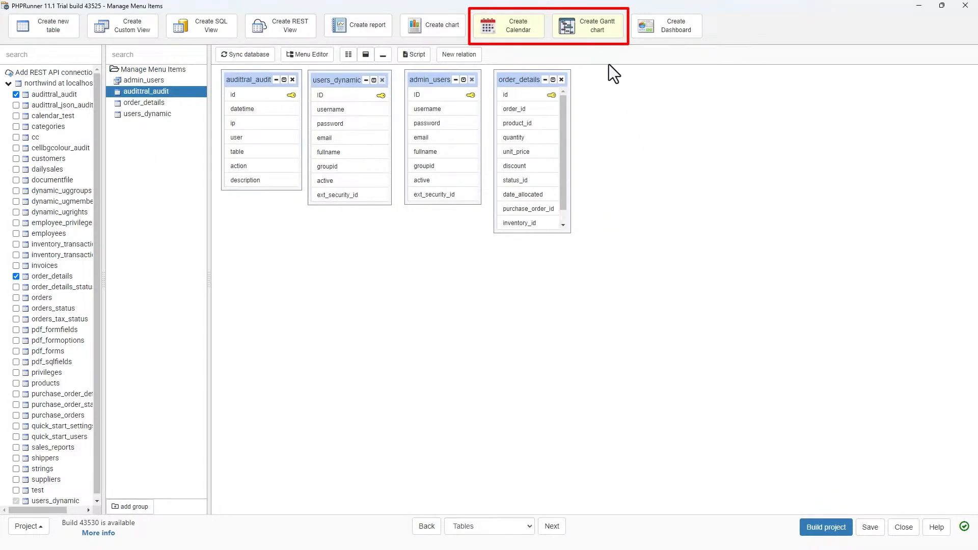
{"action": "left_click", "coordinate": [515, 27]}
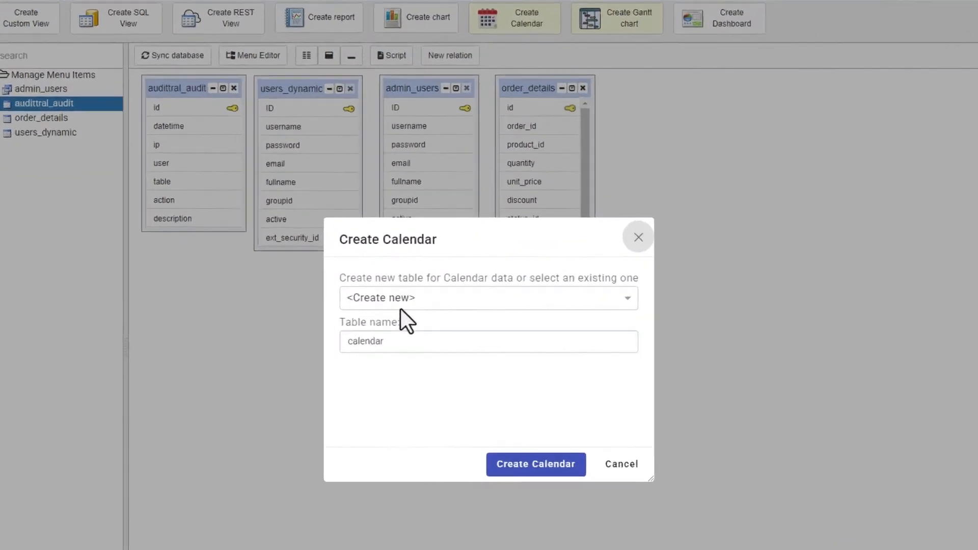
{"action": "left_click", "coordinate": [380, 391]}
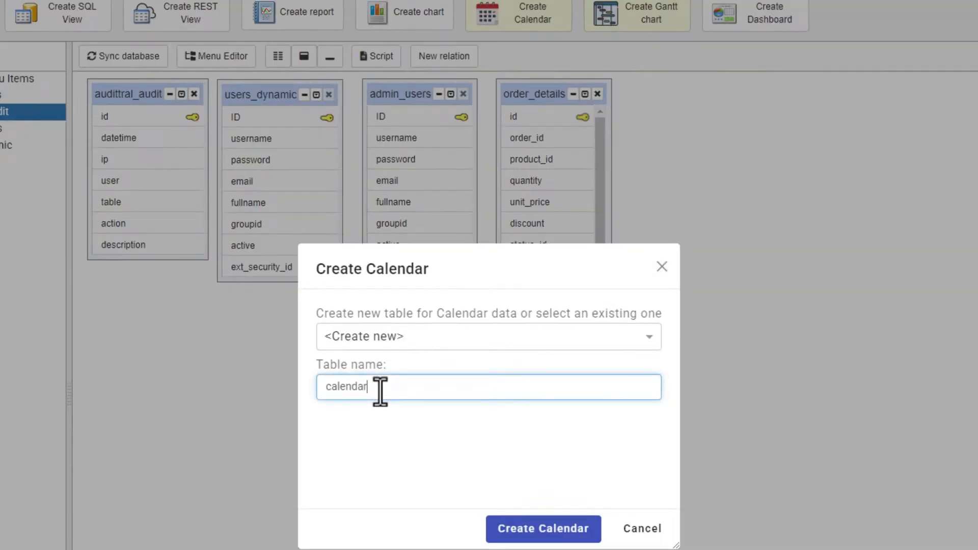
{"action": "key", "text": "Left"}
{"action": "key", "text": "Left"}
{"action": "key", "text": "Left"}
{"action": "key", "text": "Left"}
{"action": "key", "text": "Left"}
{"action": "key", "text": "Left"}
{"action": "key", "text": "Left"}
{"action": "key", "text": "Left"}
{"action": "type", "text": "test_"}
{"action": "left_click", "coordinate": [526, 537]}
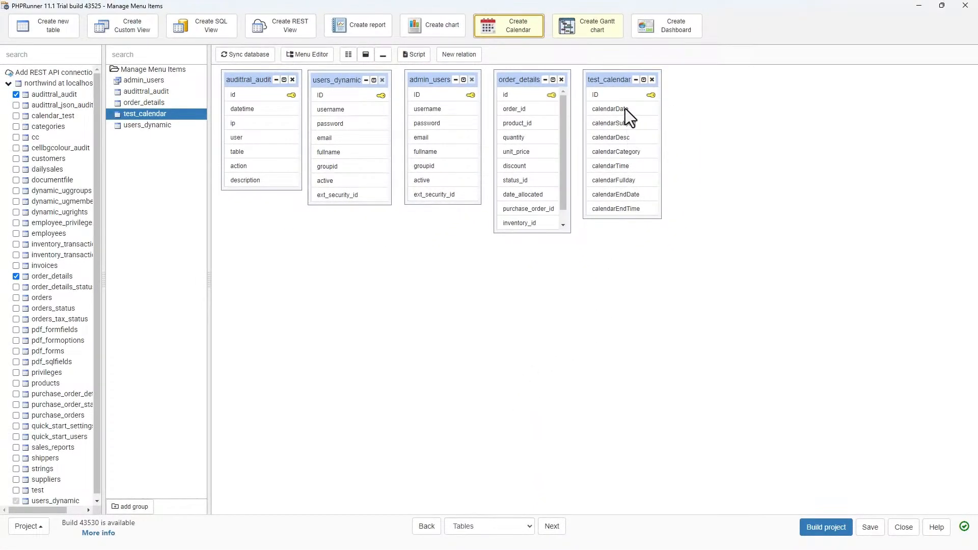
- Select the test_calendar table and review its SQL query, query results and query designer
{"action": "left_click", "coordinate": [617, 78]}
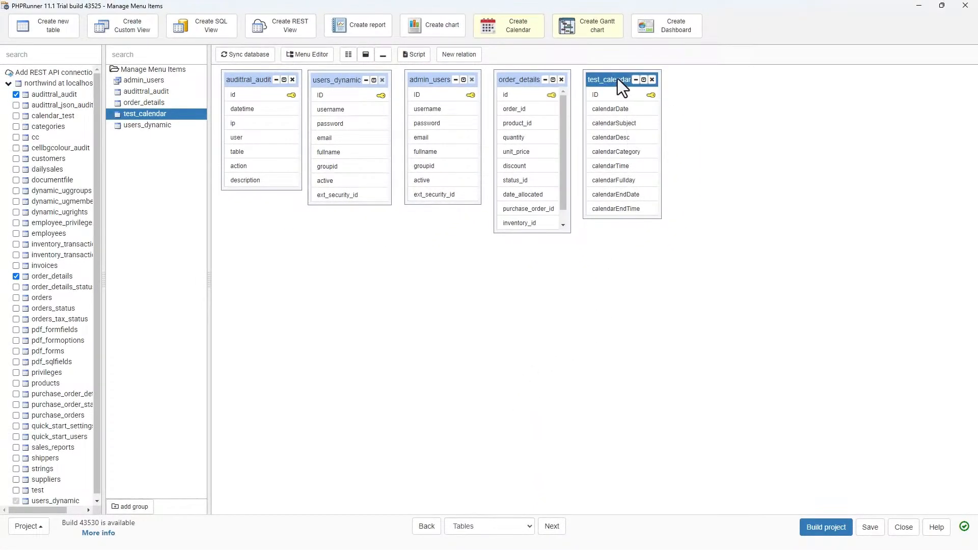
{"action": "left_click", "coordinate": [553, 527]}
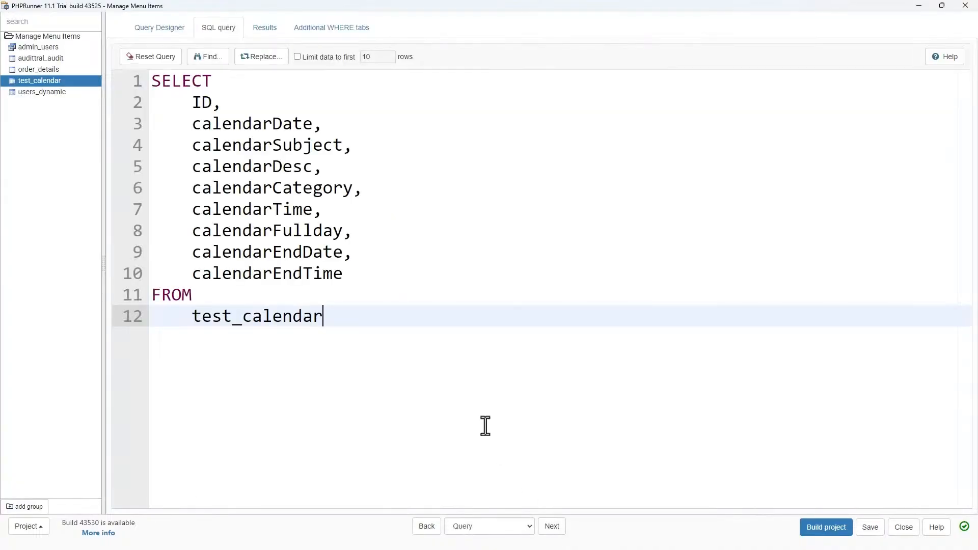
{"action": "left_click_drag", "start_coordinate": [349, 273], "coordinate": [157, 103]}
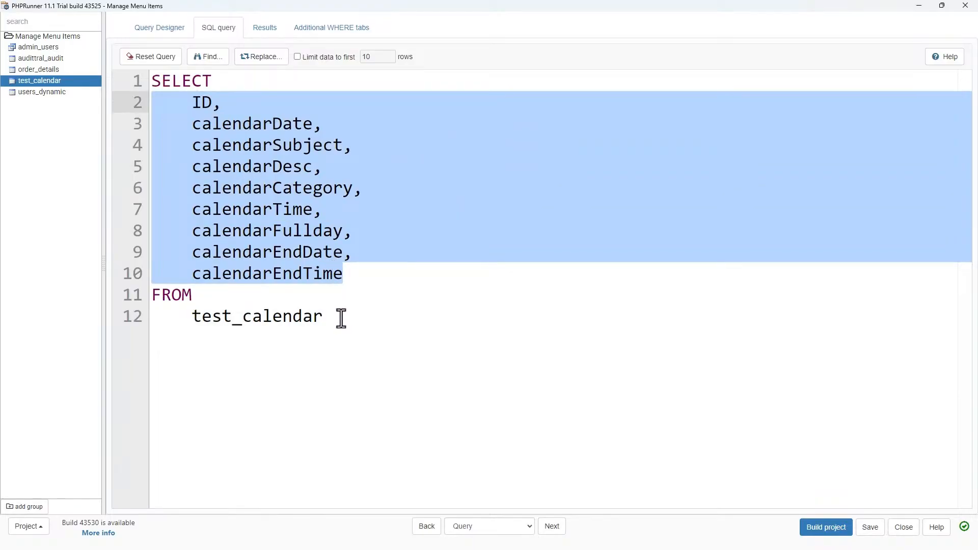
{"action": "left_click", "coordinate": [364, 274]}
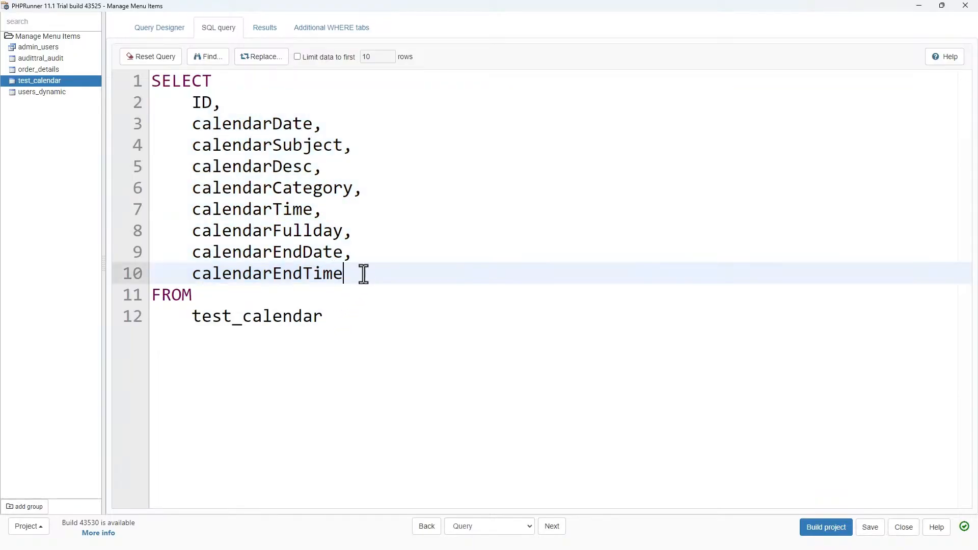
{"action": "left_click", "coordinate": [346, 319]}
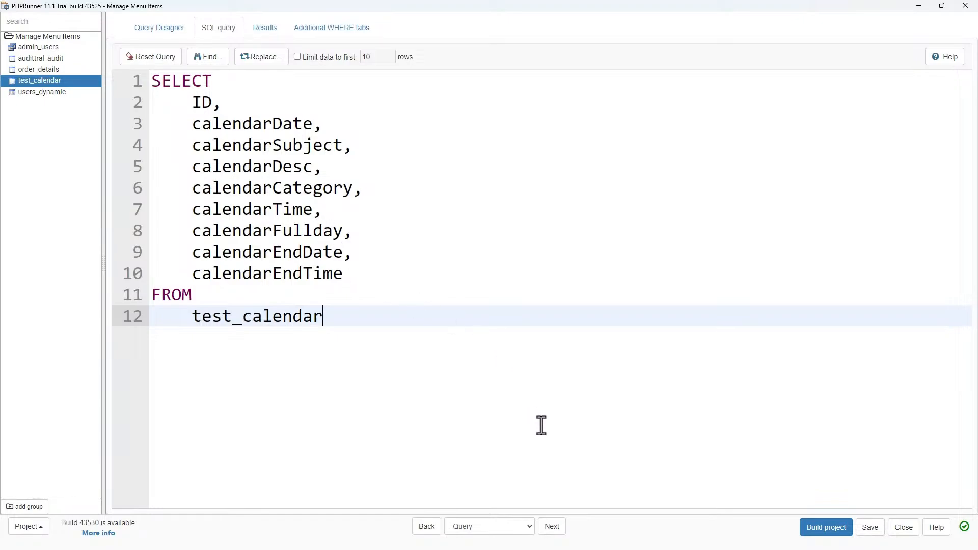
{"action": "left_click", "coordinate": [263, 32]}
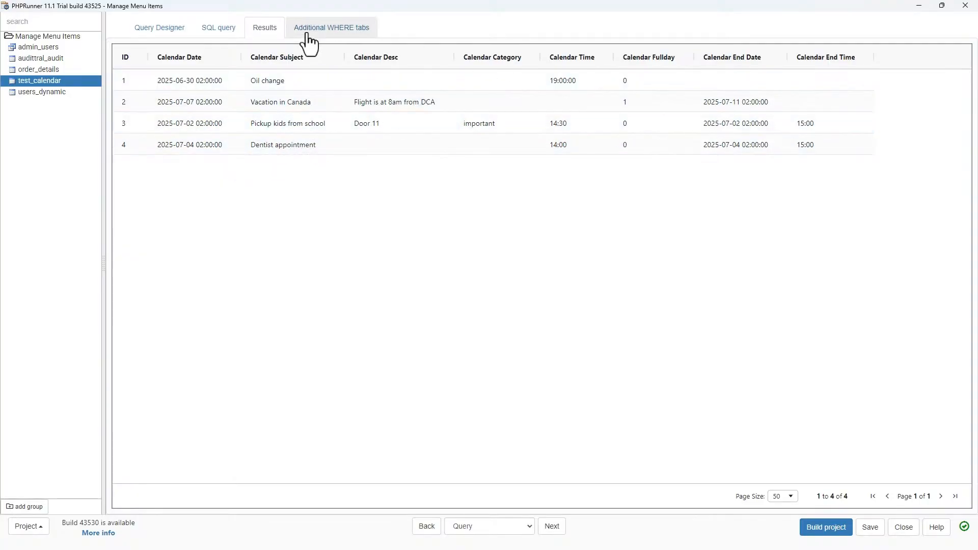
{"action": "left_click", "coordinate": [175, 33]}
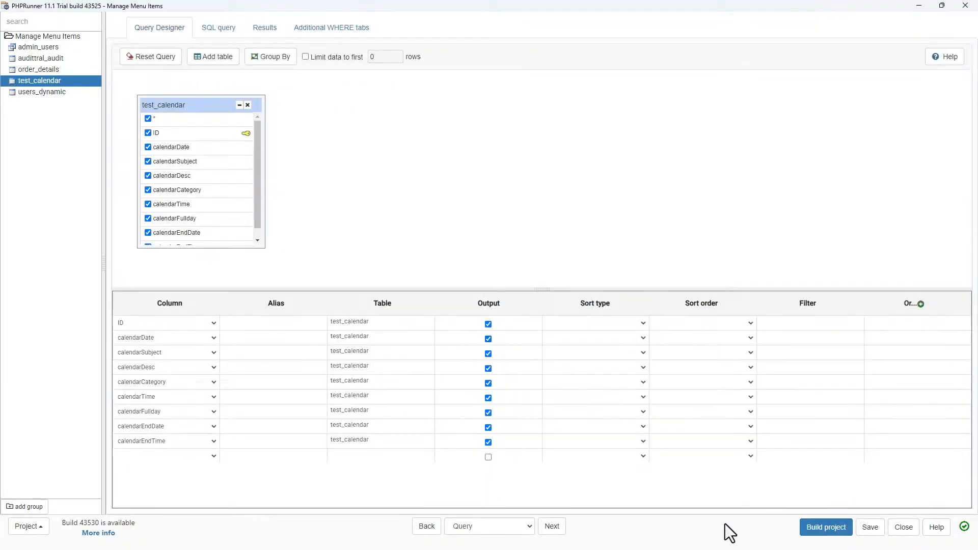
- Step through the Pages, Calendar settings, Fields, Misc and Security pages for test_calendar
{"action": "left_click", "coordinate": [556, 531]}
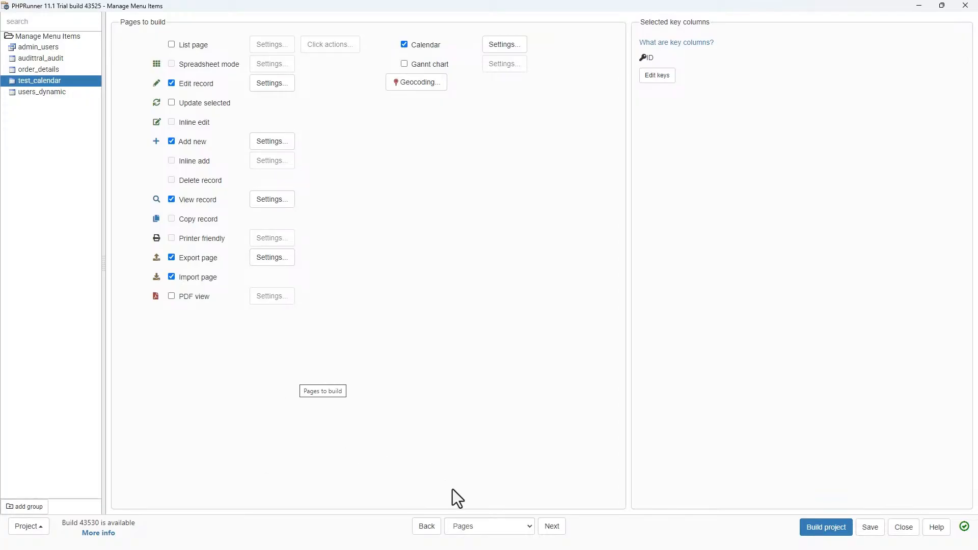
{"action": "left_click", "coordinate": [559, 535]}
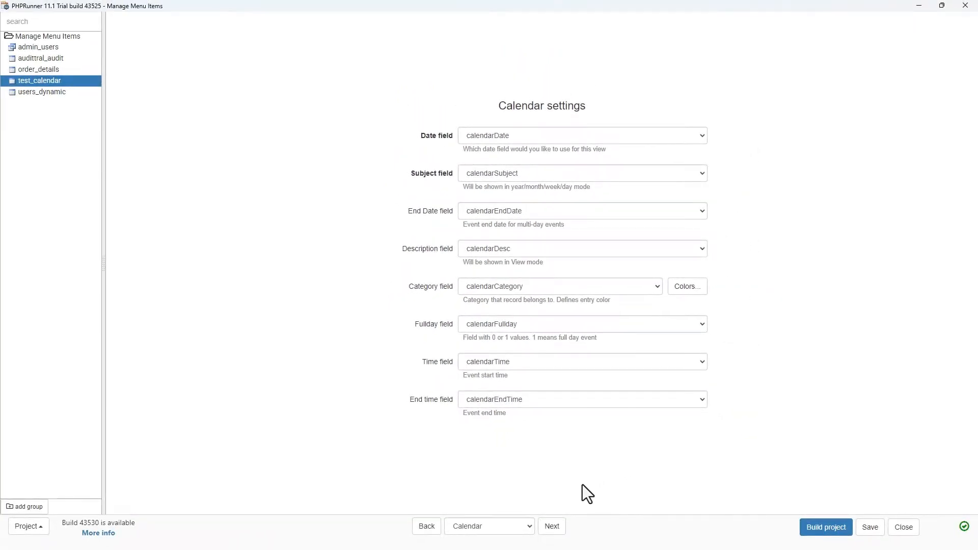
{"action": "left_click", "coordinate": [554, 527]}
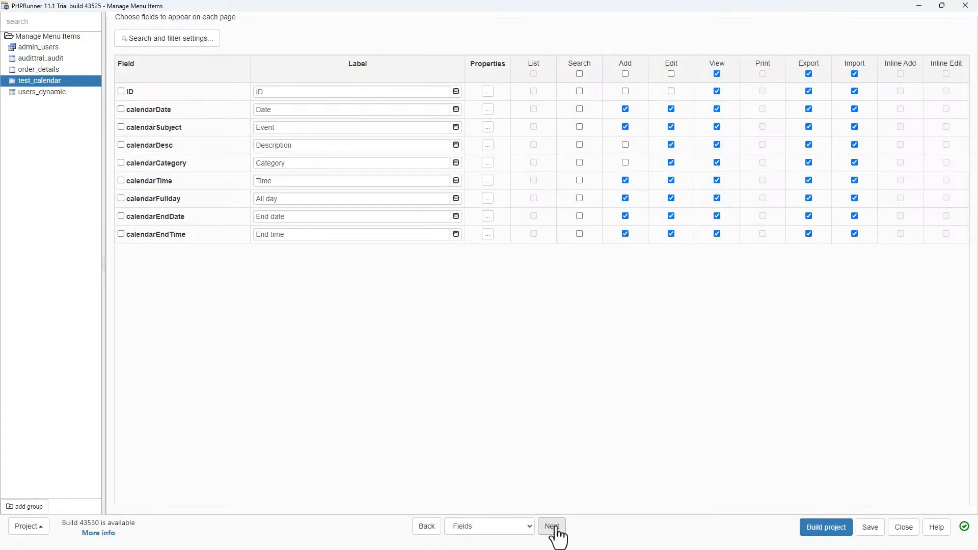
{"action": "left_click", "coordinate": [556, 529]}
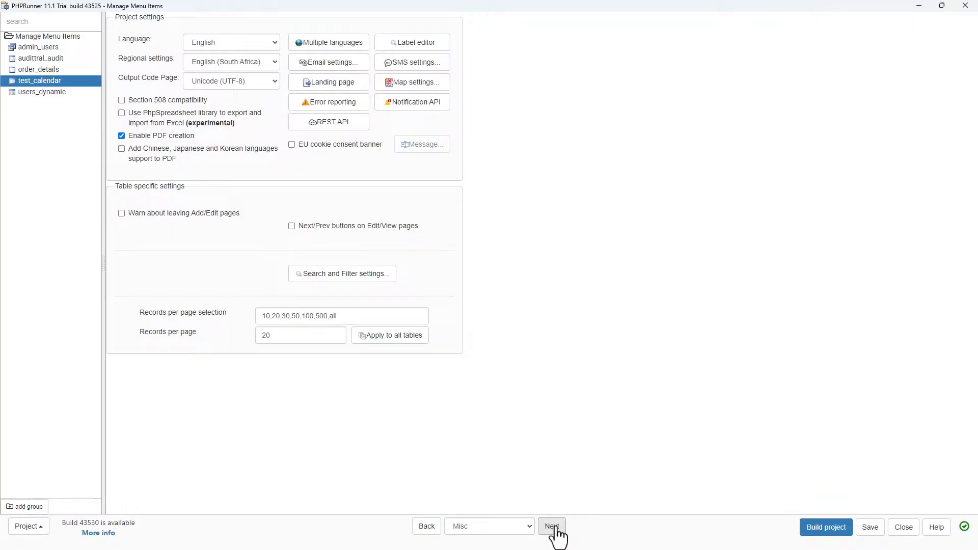
{"action": "left_click", "coordinate": [556, 530]}
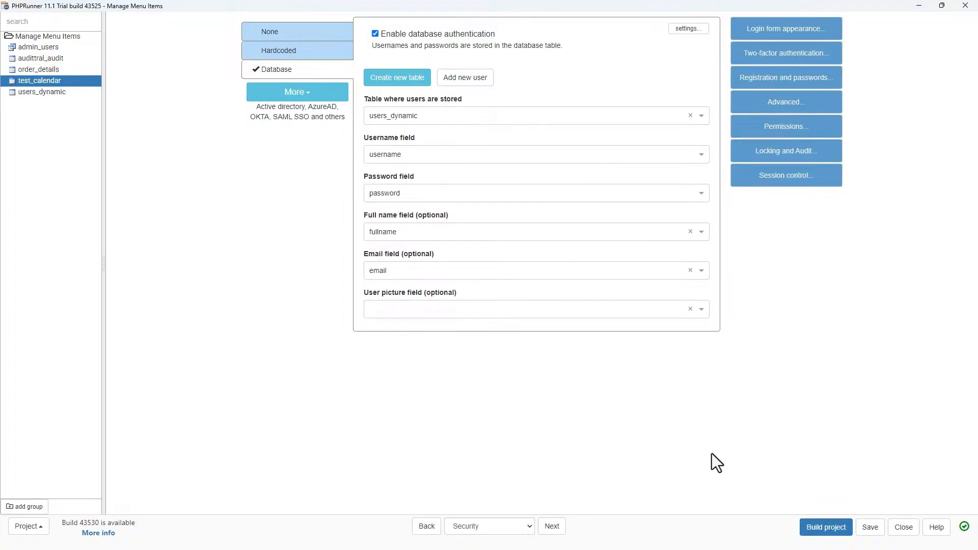
- Save the project as a copy named Demo v11_1
{"action": "left_click", "coordinate": [870, 528]}
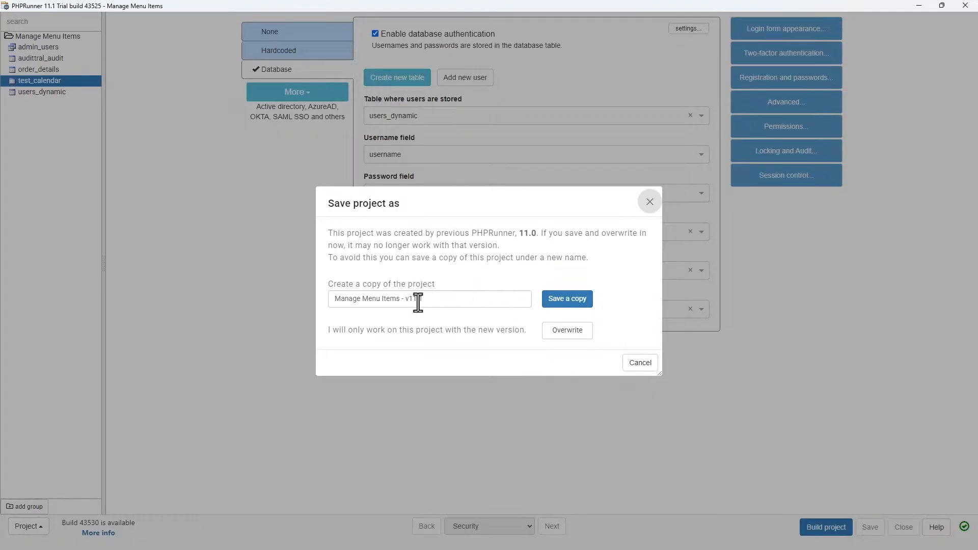
{"action": "left_click", "coordinate": [397, 301]}
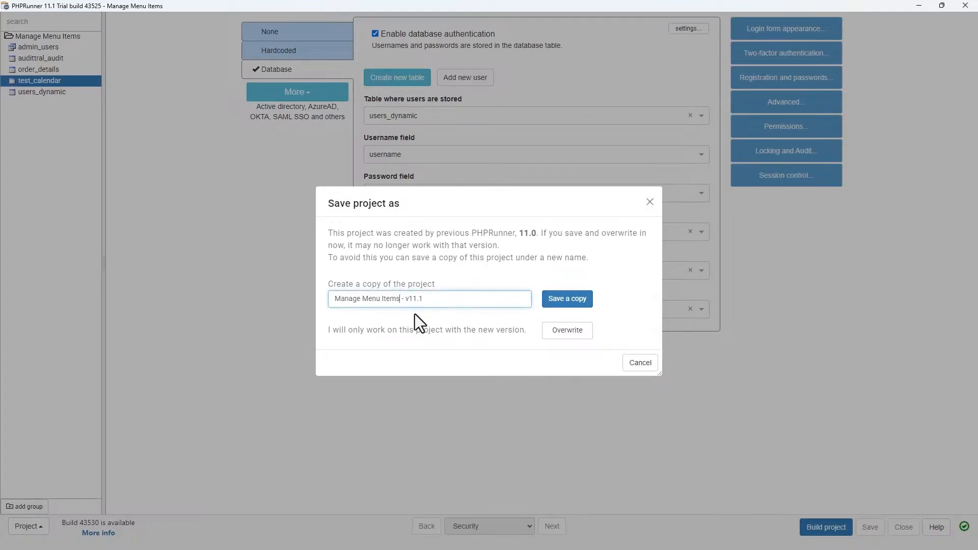
{"action": "key", "text": "BackSpace"}
{"action": "key", "text": "BackSpace"}
{"action": "key", "text": "BackSpace"}
{"action": "key", "text": "BackSpace"}
{"action": "key", "text": "BackSpace"}
{"action": "key", "text": "BackSpace"}
{"action": "key", "text": "BackSpace"}
{"action": "key", "text": "BackSpace"}
{"action": "key", "text": "BackSpace"}
{"action": "key", "text": "BackSpace"}
{"action": "key", "text": "BackSpace"}
{"action": "key", "text": "BackSpace"}
{"action": "key", "text": "BackSpace"}
{"action": "key", "text": "BackSpace"}
{"action": "key", "text": "BackSpace"}
{"action": "key", "text": "BackSpace"}
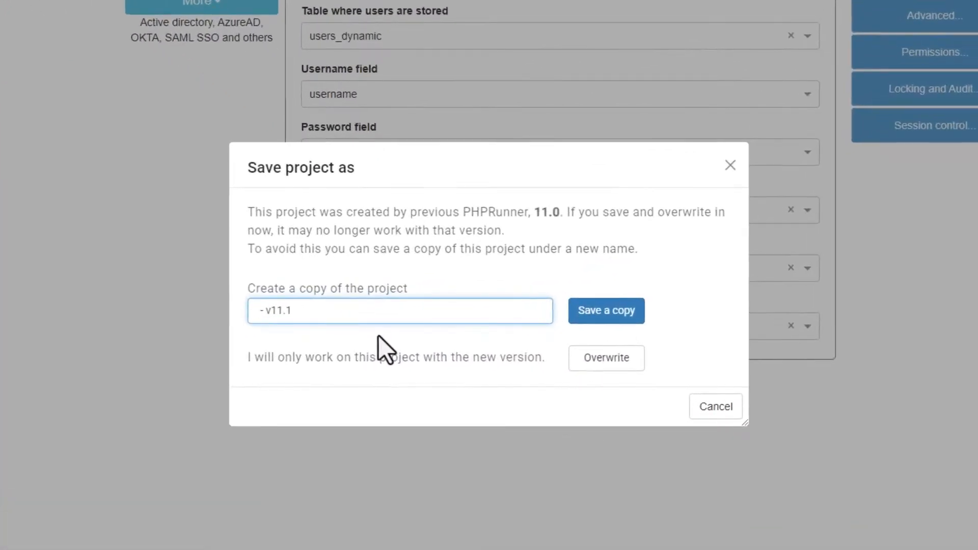
{"action": "key", "text": "Delete"}
{"action": "key", "text": "Delete"}
{"action": "key", "text": "Right"}
{"action": "key", "text": "Right"}
{"action": "key", "text": "Right"}
{"action": "key", "text": "Right"}
{"action": "key", "text": "BackSpace"}
{"action": "type", "text": "_"}
{"action": "key", "text": "Right"}
{"action": "key", "text": "Left"}
{"action": "key", "text": "Left"}
{"action": "key", "text": "Home"}
{"action": "type", "text": "Demo"}
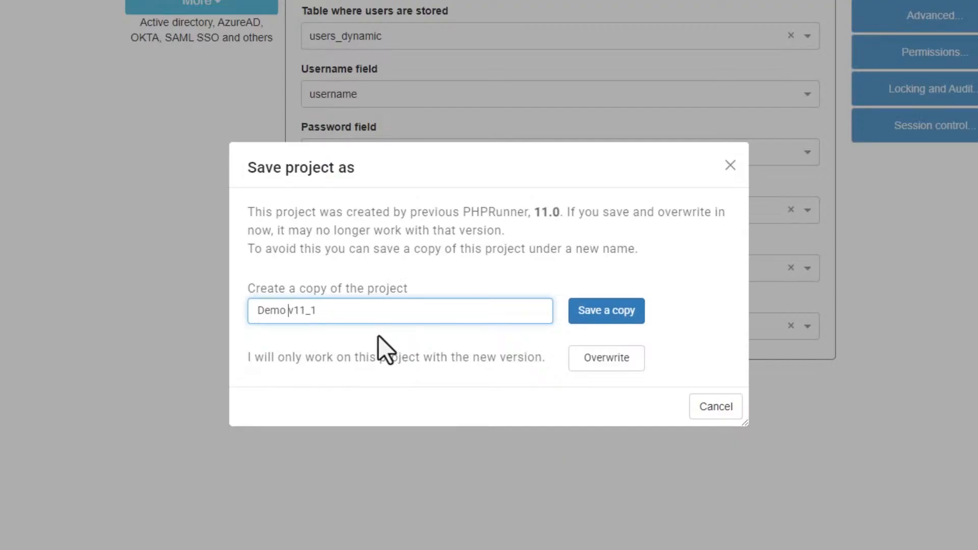
{"action": "left_click", "coordinate": [622, 317]}
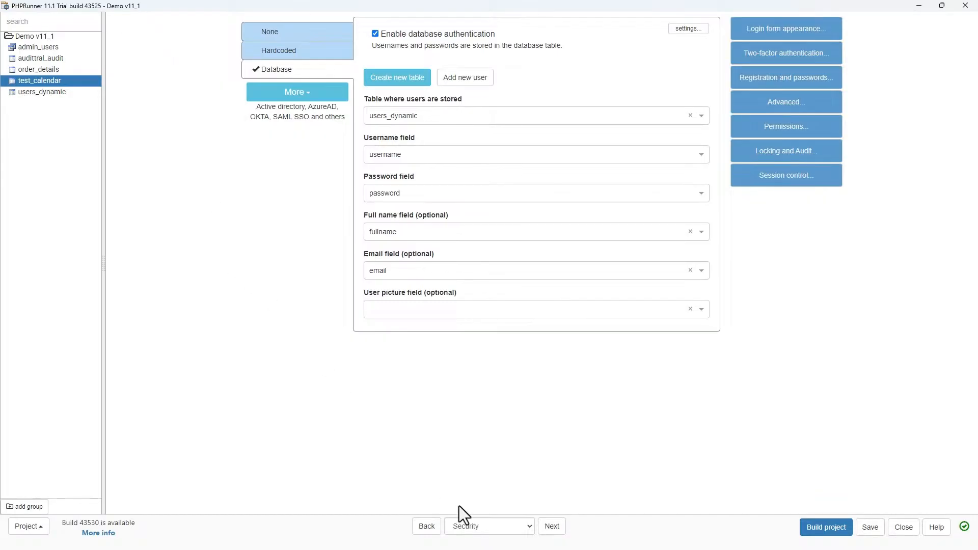
- In the Designer, set the project logo text to Demo V11.1 and save the project
{"action": "left_click", "coordinate": [509, 526]}
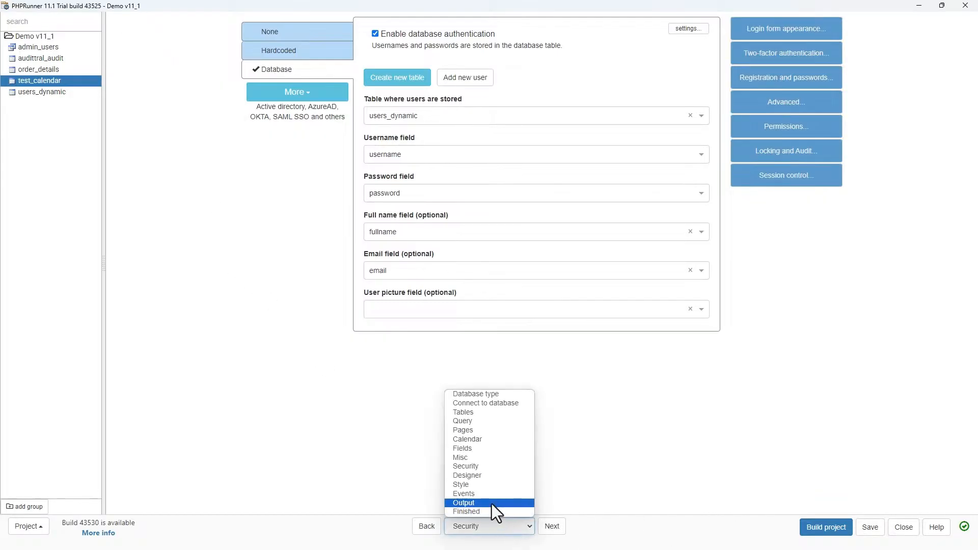
{"action": "left_click", "coordinate": [483, 476]}
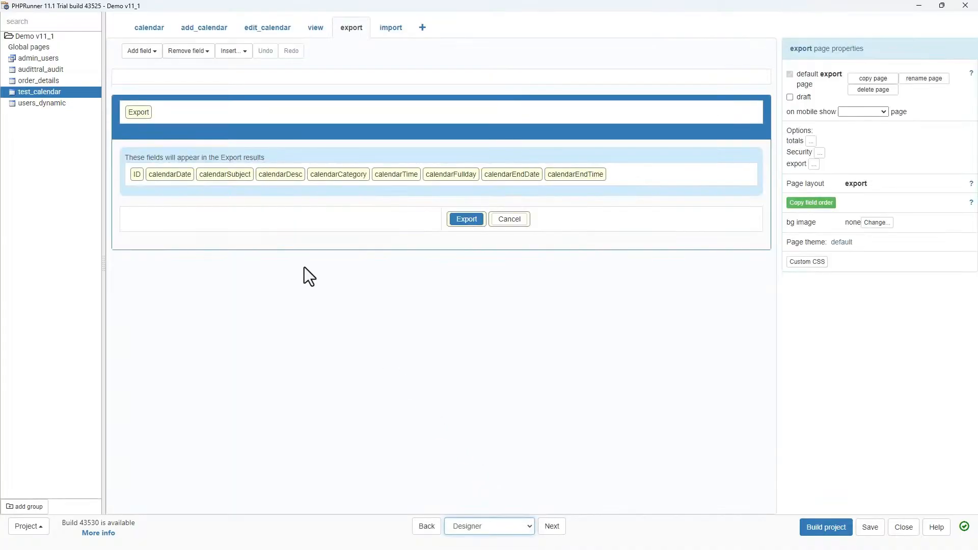
{"action": "left_click", "coordinate": [37, 70]}
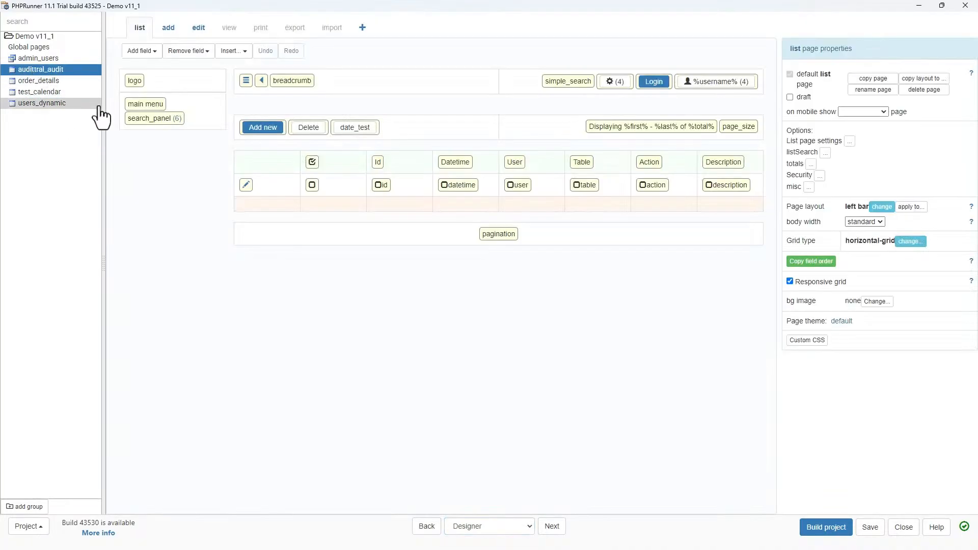
{"action": "left_click", "coordinate": [135, 82]}
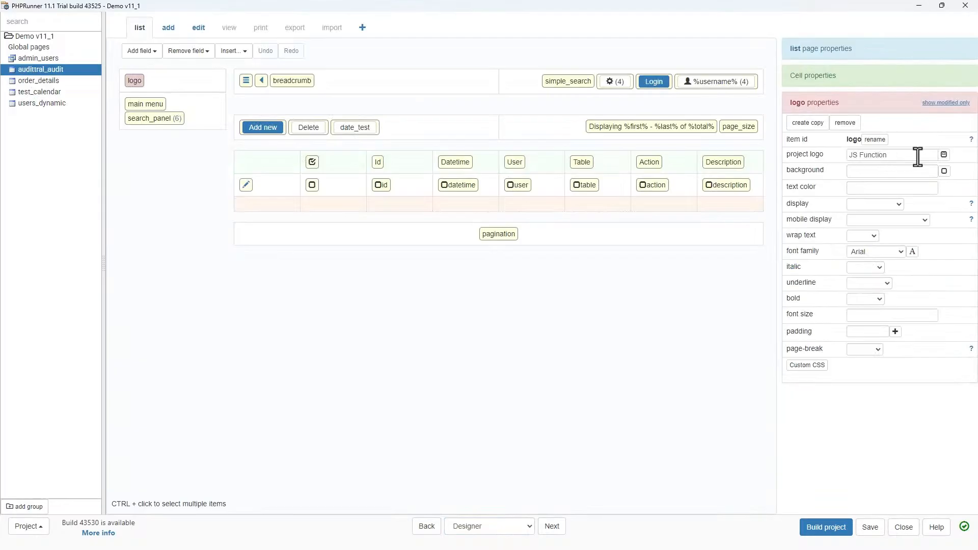
{"action": "left_click_drag", "start_coordinate": [916, 157], "coordinate": [785, 164]}
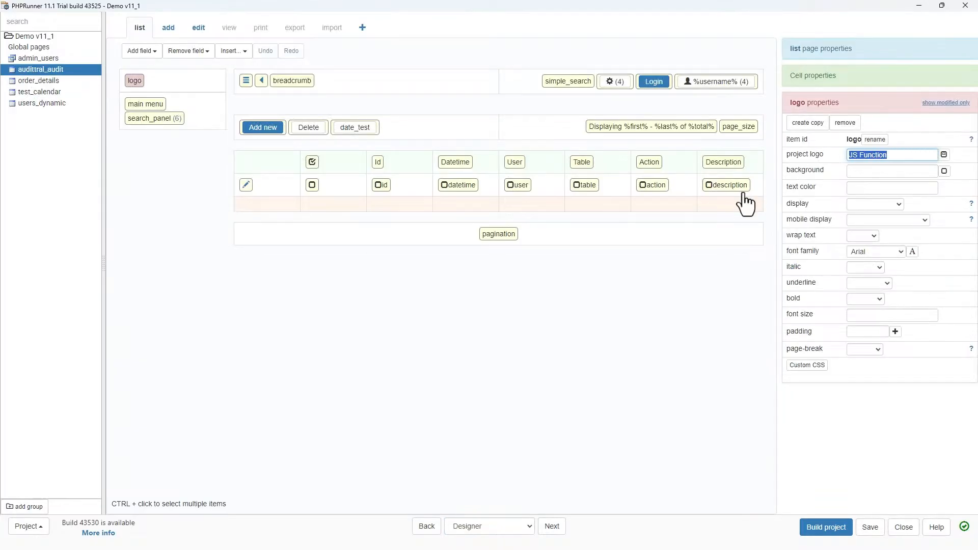
{"action": "type", "text": "Demo V11.1"}
{"action": "left_click", "coordinate": [870, 528]}
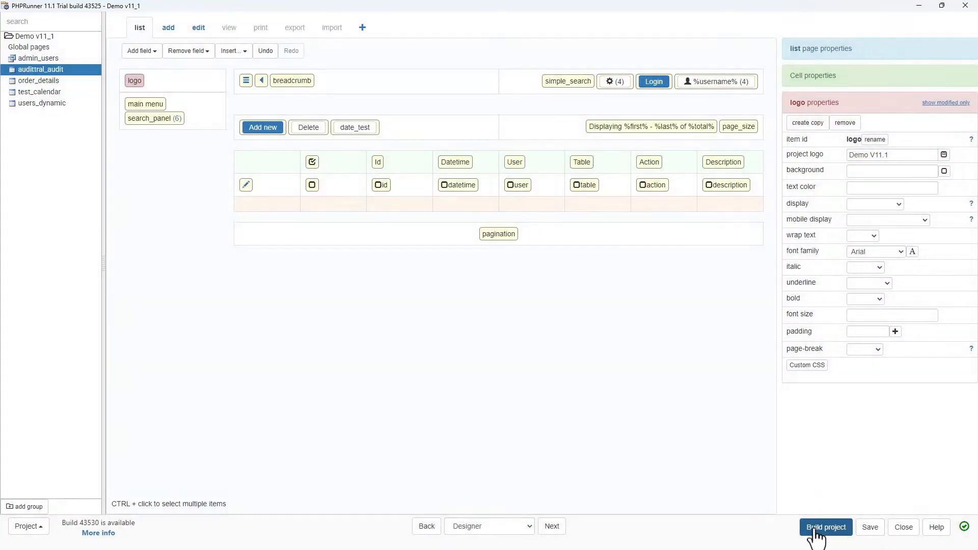
- Open the test_calendar calendar page in the Style editor
{"action": "left_click", "coordinate": [552, 527]}
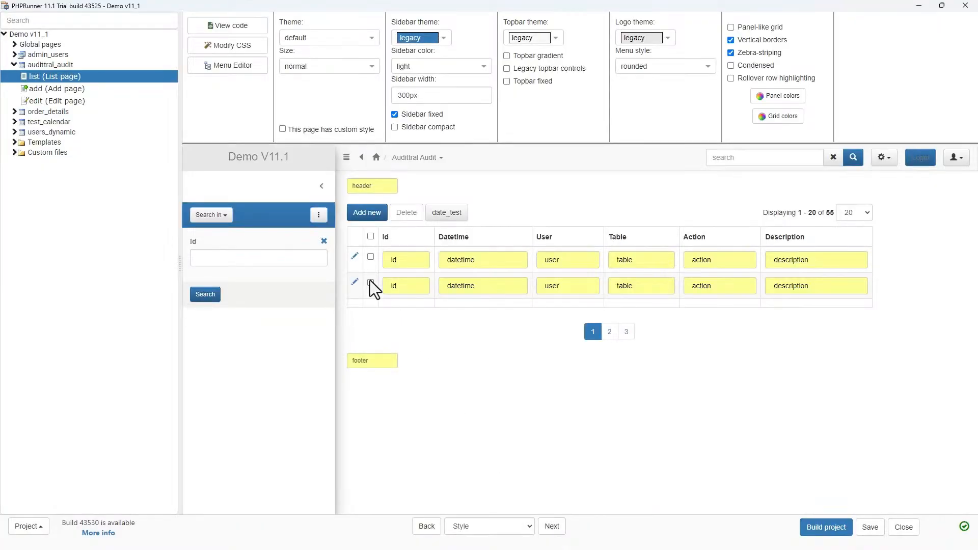
{"action": "left_click", "coordinate": [38, 123]}
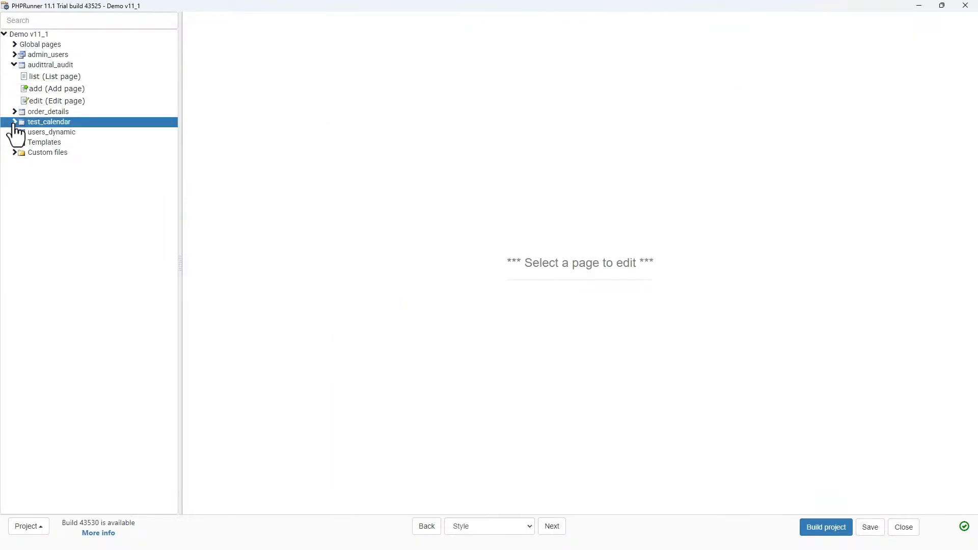
{"action": "left_click", "coordinate": [15, 123]}
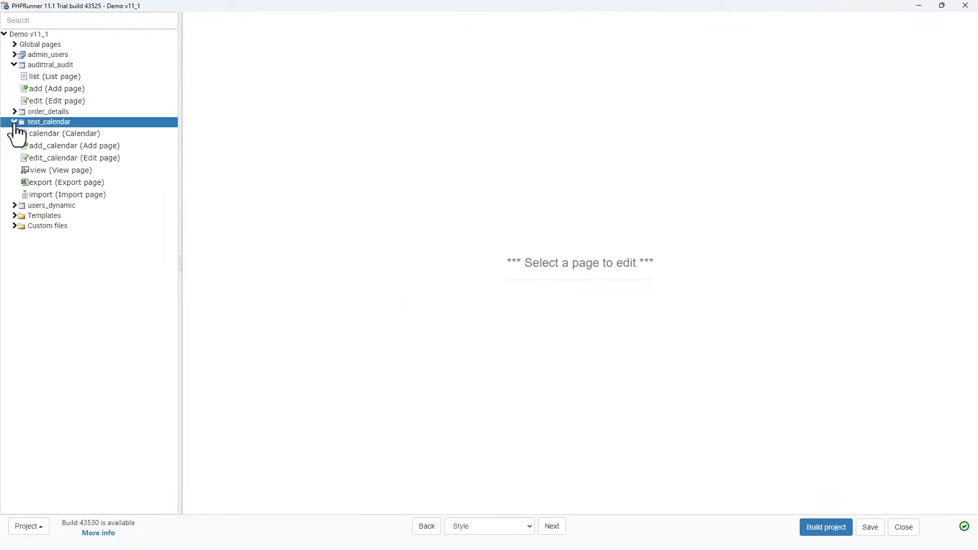
{"action": "left_click", "coordinate": [58, 136]}
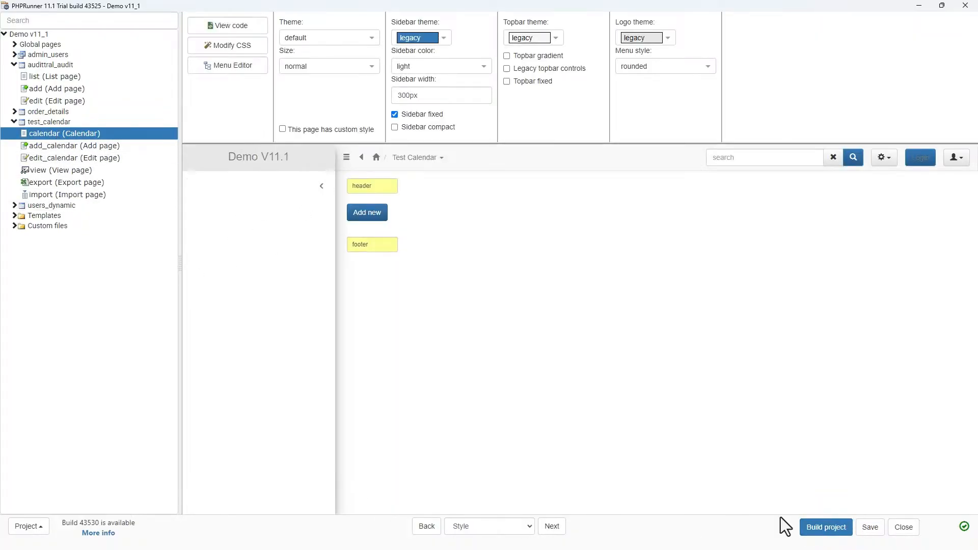
- Expand the Add page and Edit page events of the test_calendar Calendar
{"action": "left_click", "coordinate": [552, 526]}
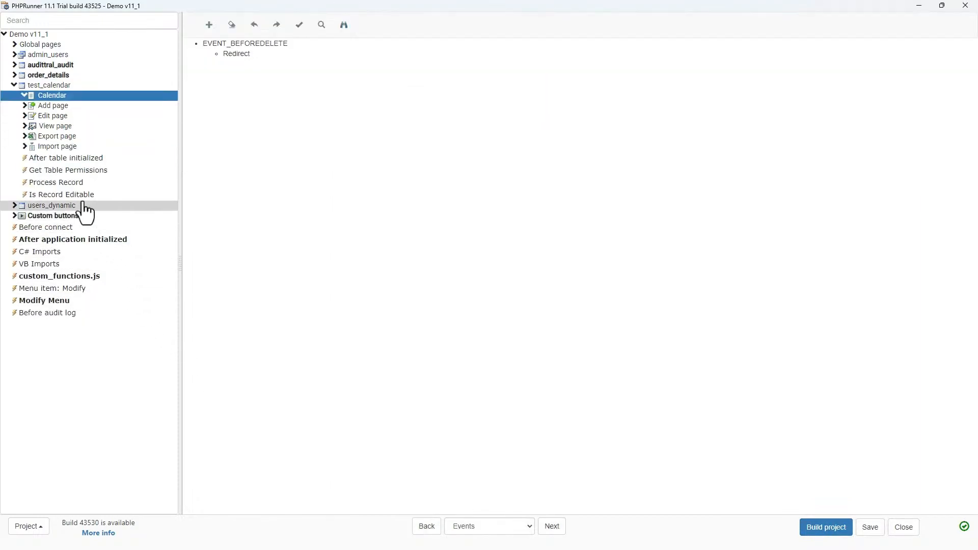
{"action": "left_click", "coordinate": [24, 105]}
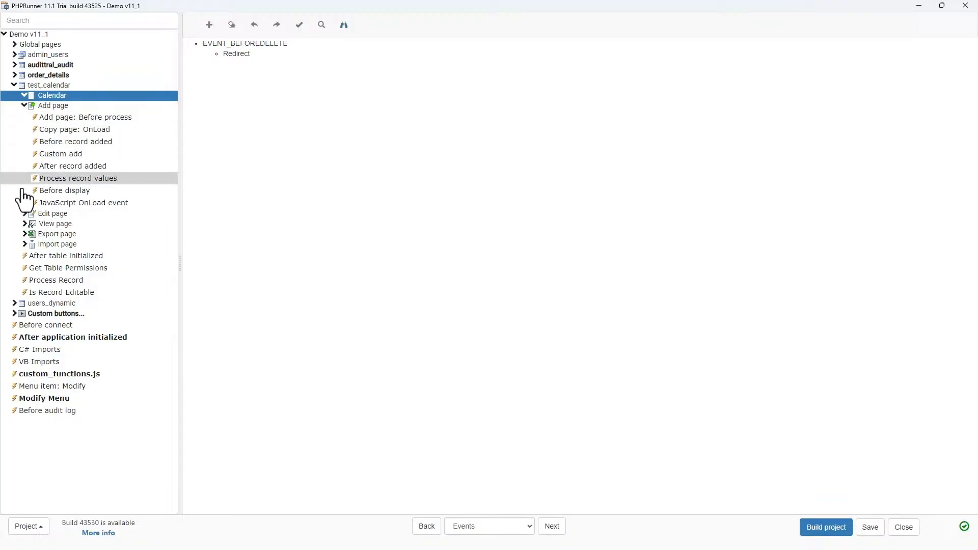
{"action": "left_click", "coordinate": [24, 213]}
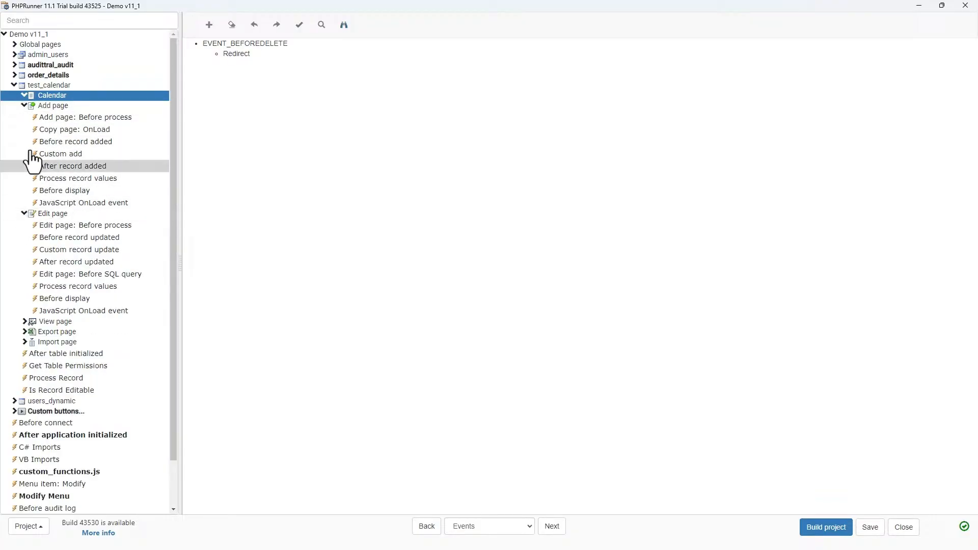
- Collapse the Add and Edit page event groups and browse the View and Import page events
{"action": "left_click", "coordinate": [24, 105]}
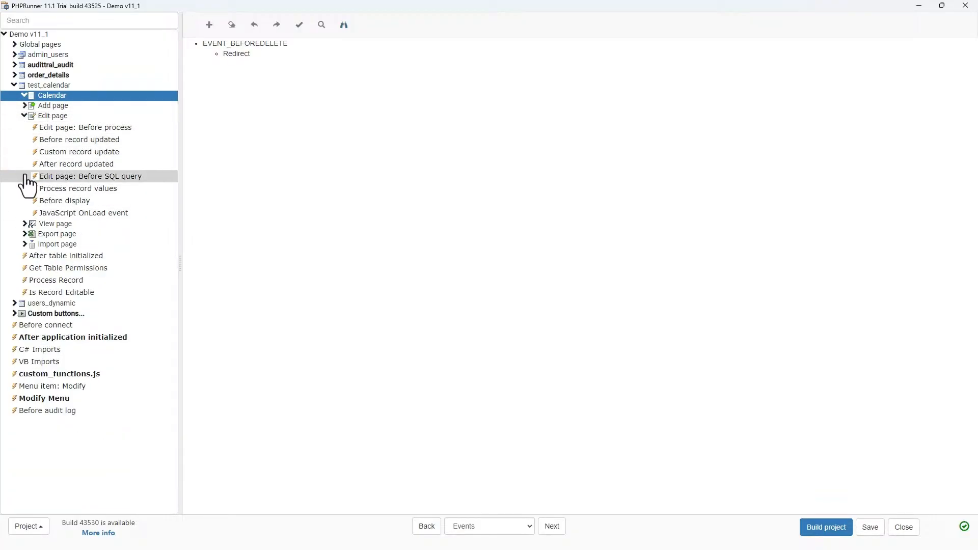
{"action": "left_click", "coordinate": [24, 117]}
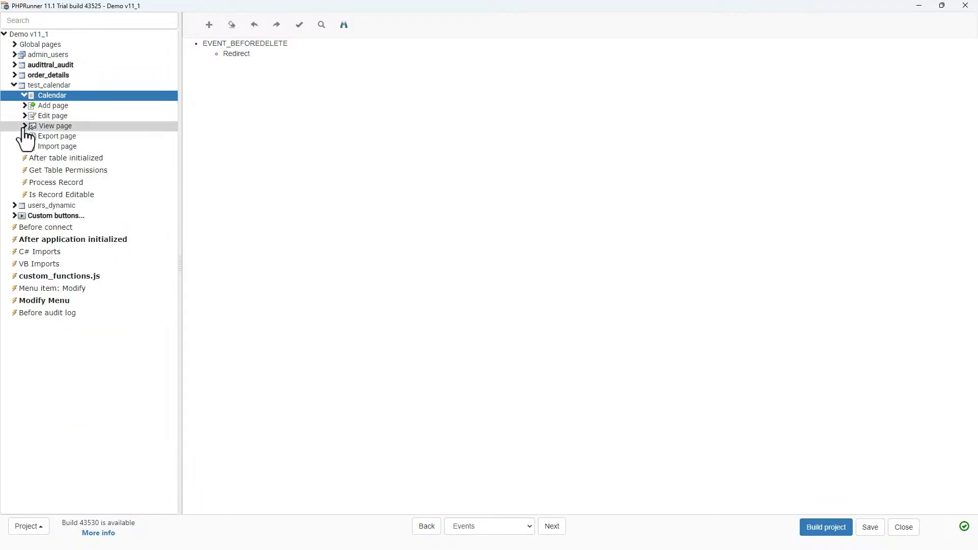
{"action": "left_click", "coordinate": [24, 126]}
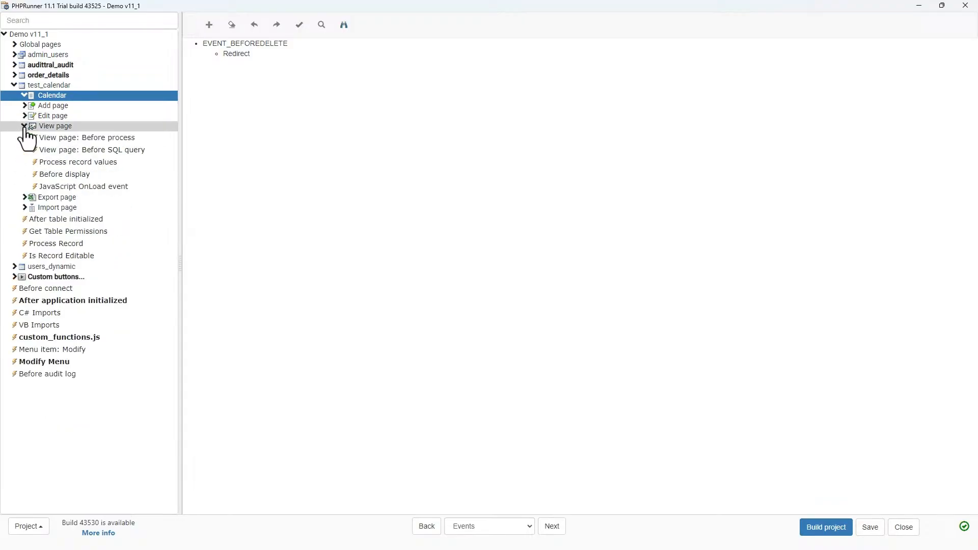
{"action": "left_click", "coordinate": [24, 126]}
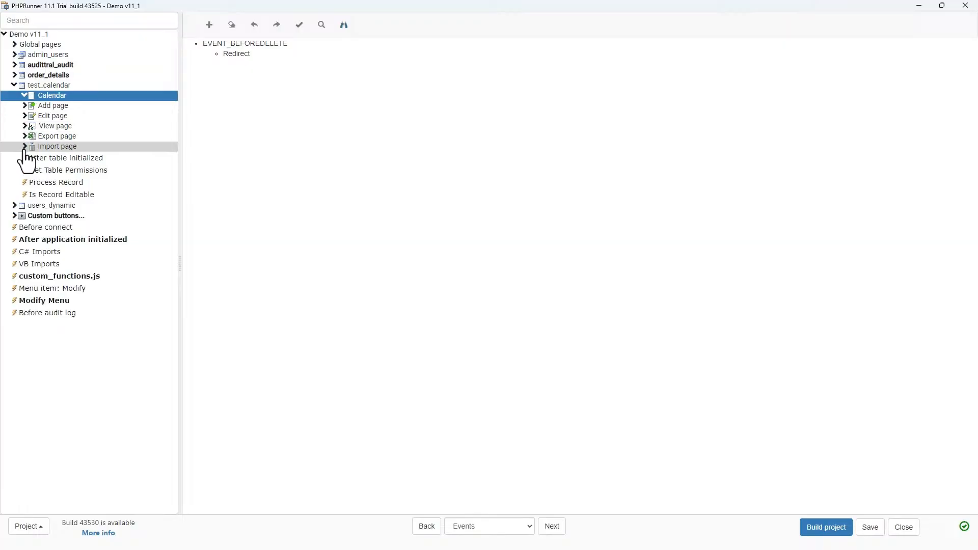
{"action": "left_click", "coordinate": [24, 147]}
{"action": "left_click", "coordinate": [24, 147]}
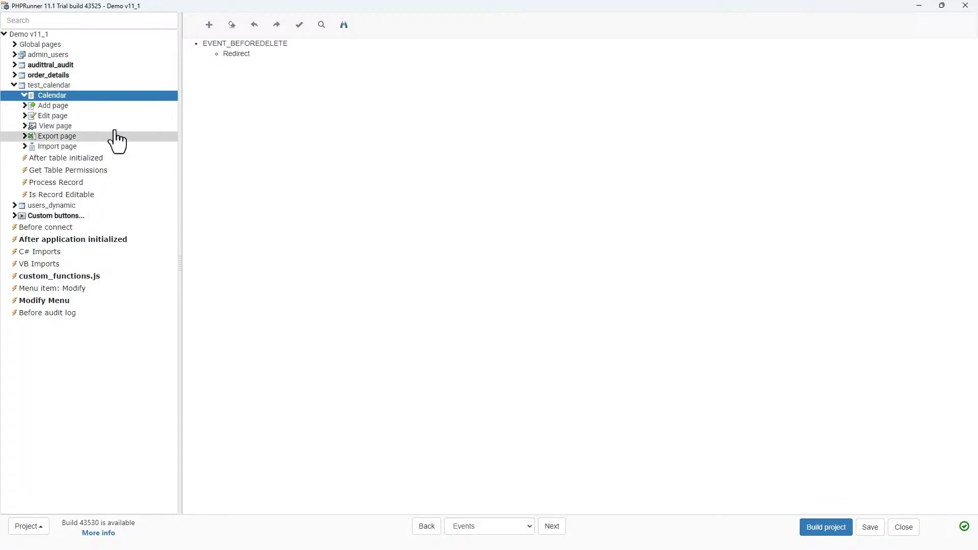
- Move on to the Output page, then save and build the project
{"action": "left_click", "coordinate": [552, 527]}
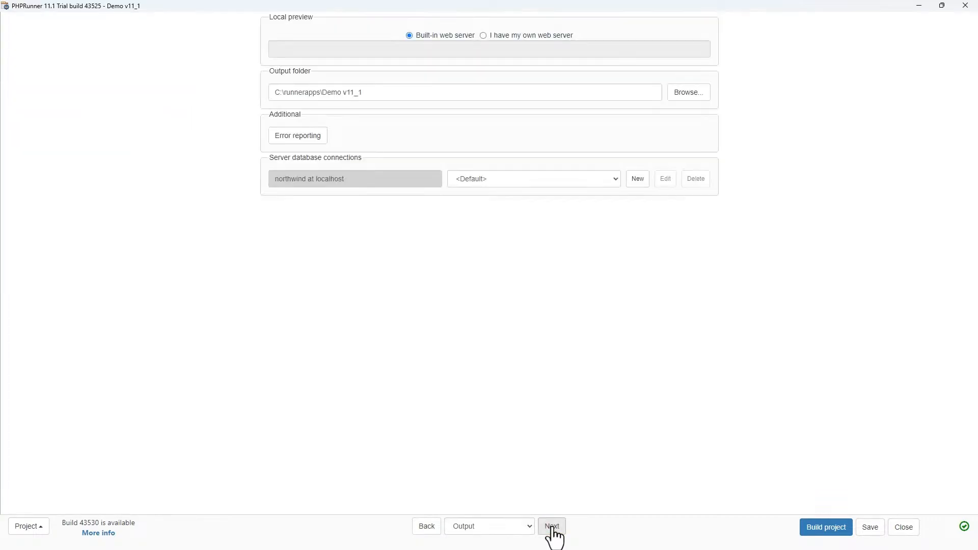
{"action": "left_click", "coordinate": [873, 532]}
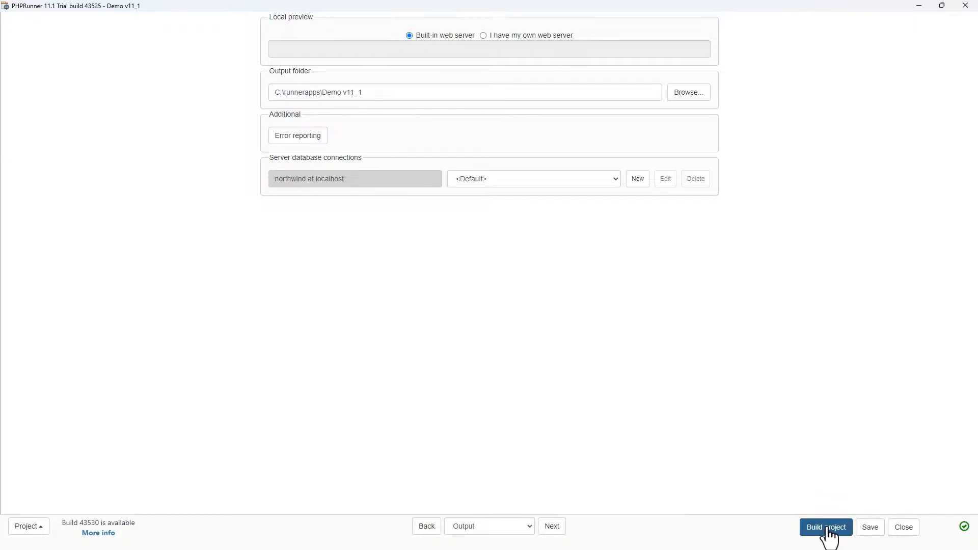
{"action": "left_click", "coordinate": [827, 528]}
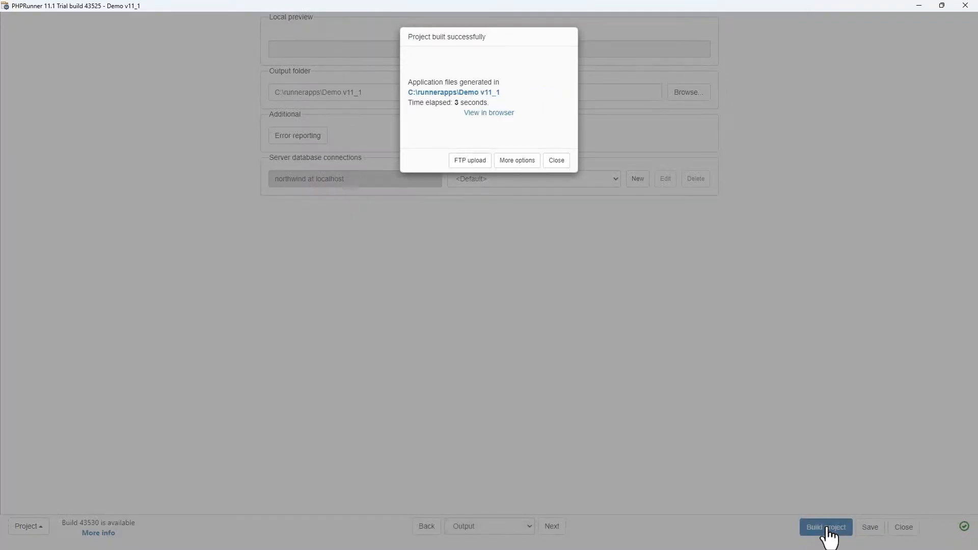
- Open the built app in the browser, close the old tab, and sign in with the admin username and account password
{"action": "left_click", "coordinate": [485, 113]}
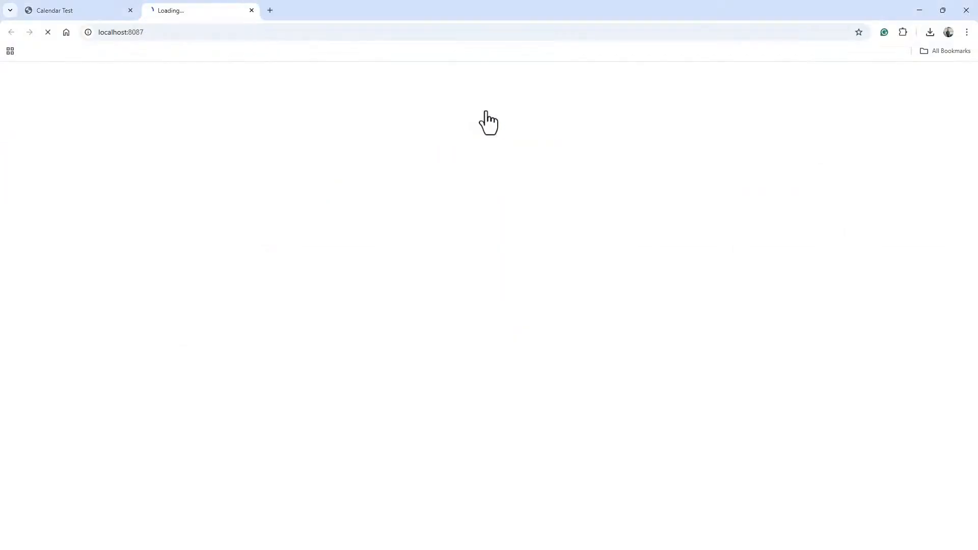
{"action": "left_click", "coordinate": [131, 10]}
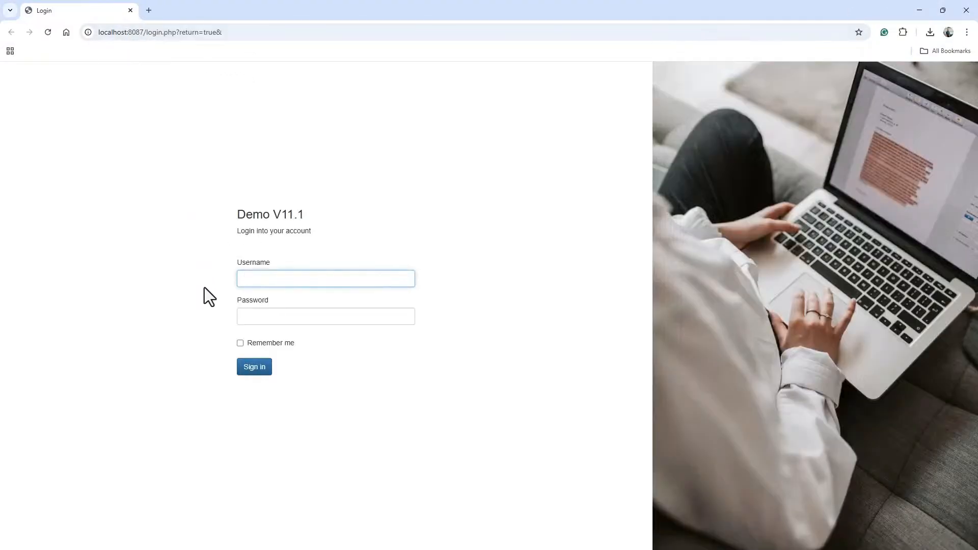
{"action": "left_click", "coordinate": [252, 278]}
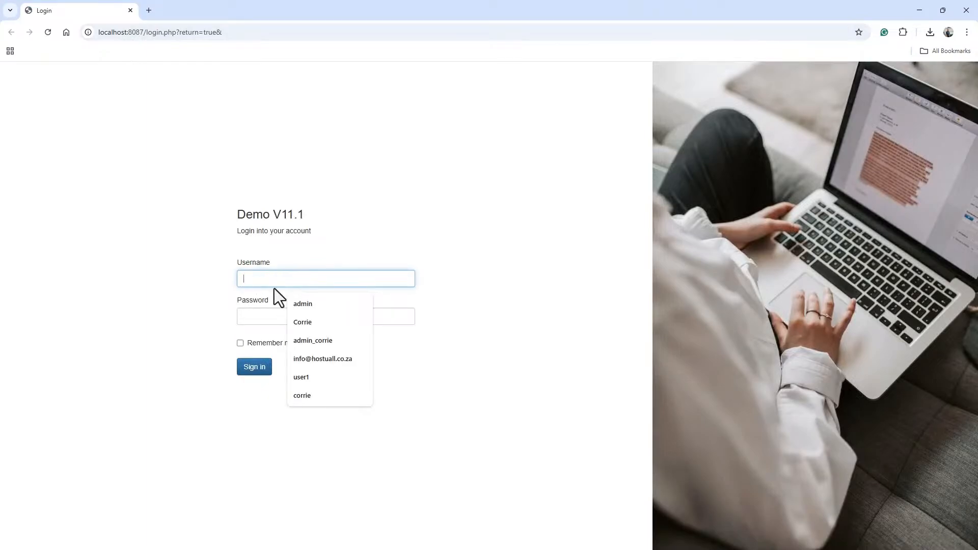
{"action": "left_click", "coordinate": [294, 303]}
{"action": "left_click", "coordinate": [258, 315]}
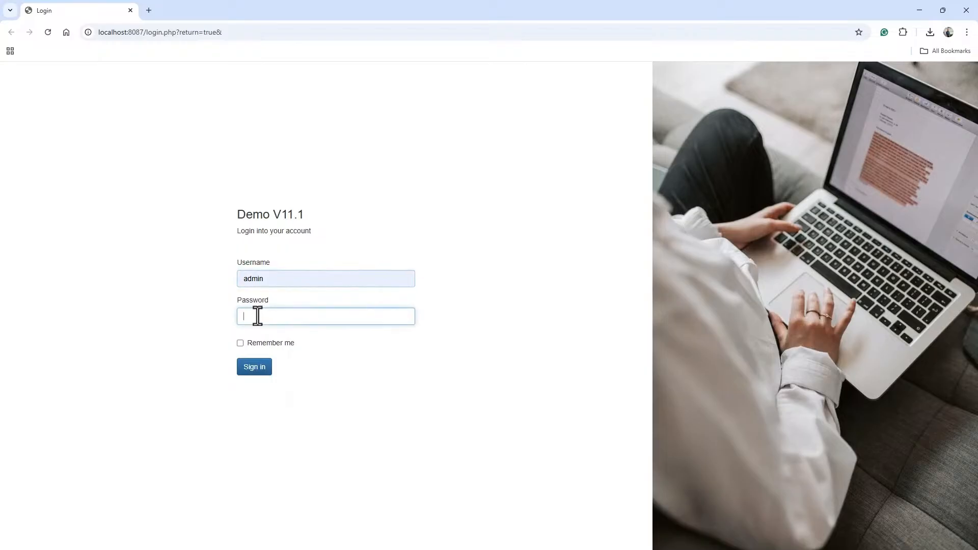
{"action": "type", "text": "adm"}
{"action": "left_click", "coordinate": [255, 368]}
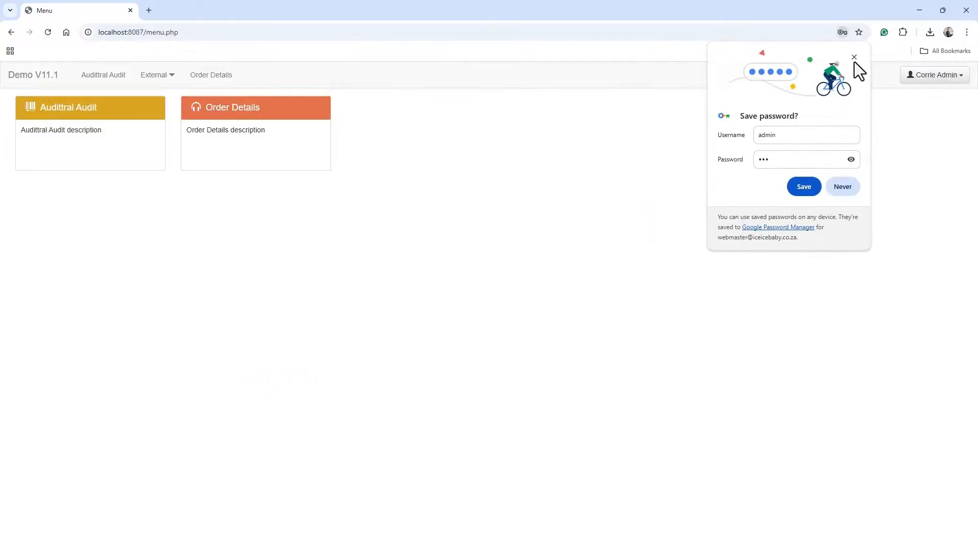
- Dismiss the browser's save-password prompt and open the Admin Area
{"action": "left_click", "coordinate": [854, 60]}
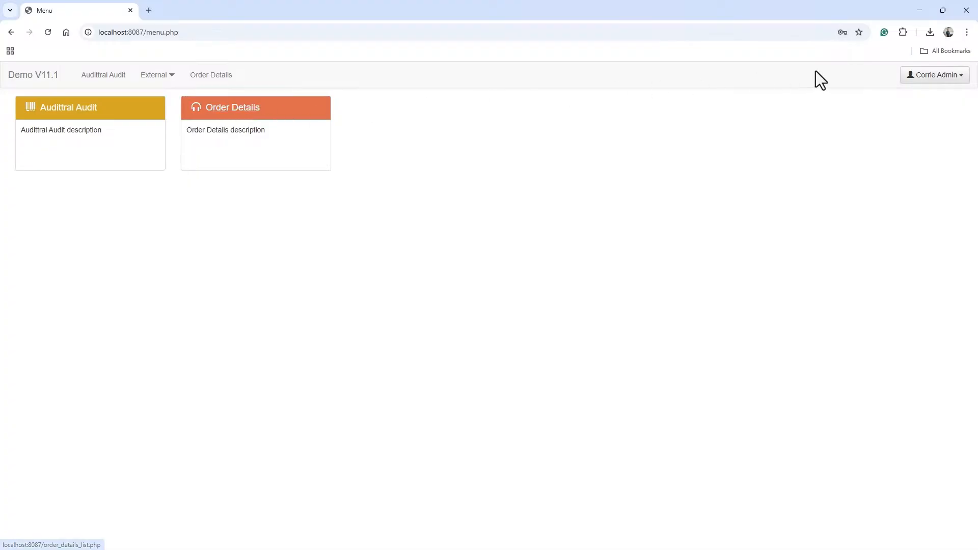
{"action": "left_click", "coordinate": [935, 76]}
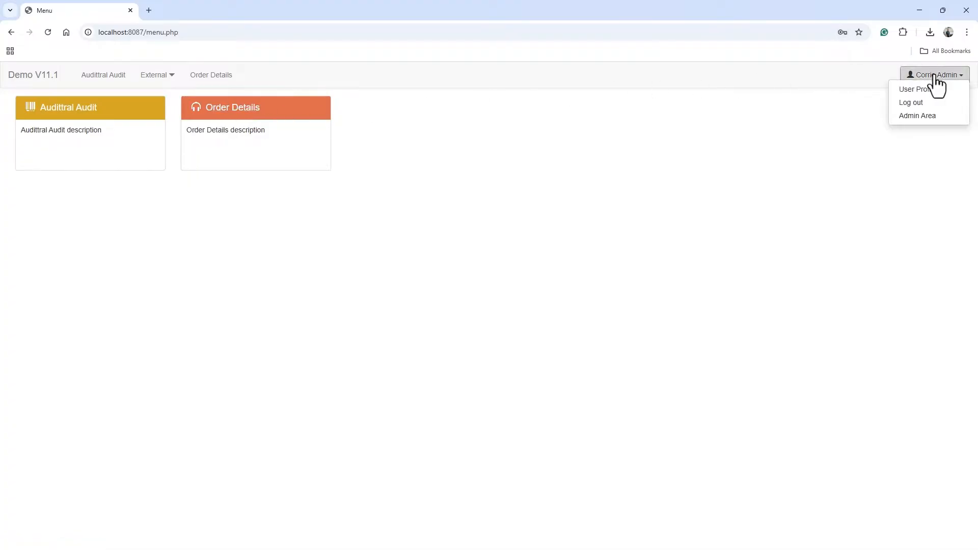
{"action": "left_click", "coordinate": [925, 117]}
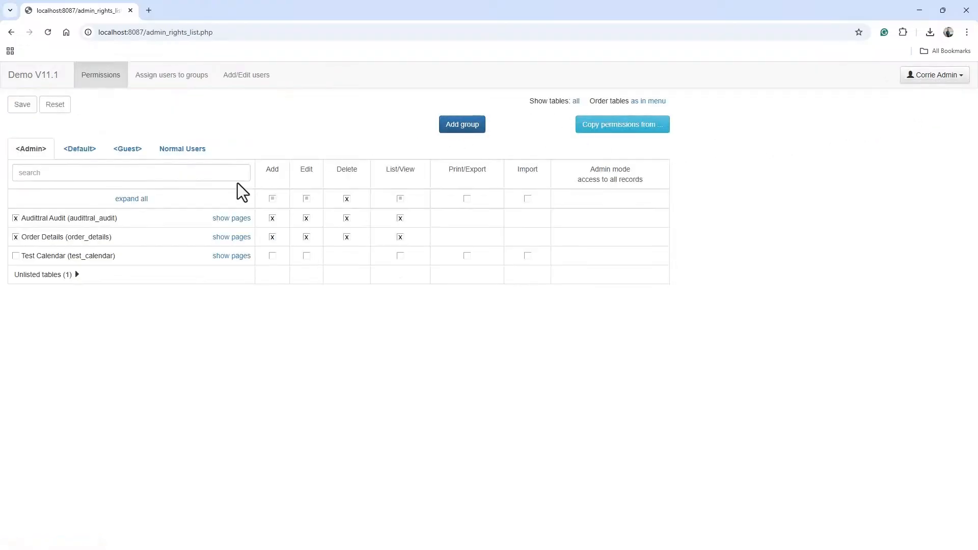
- Grant the Admin group permissions on the Test Calendar table, check the Normal Users group, and save the permissions
{"action": "left_click", "coordinate": [15, 255]}
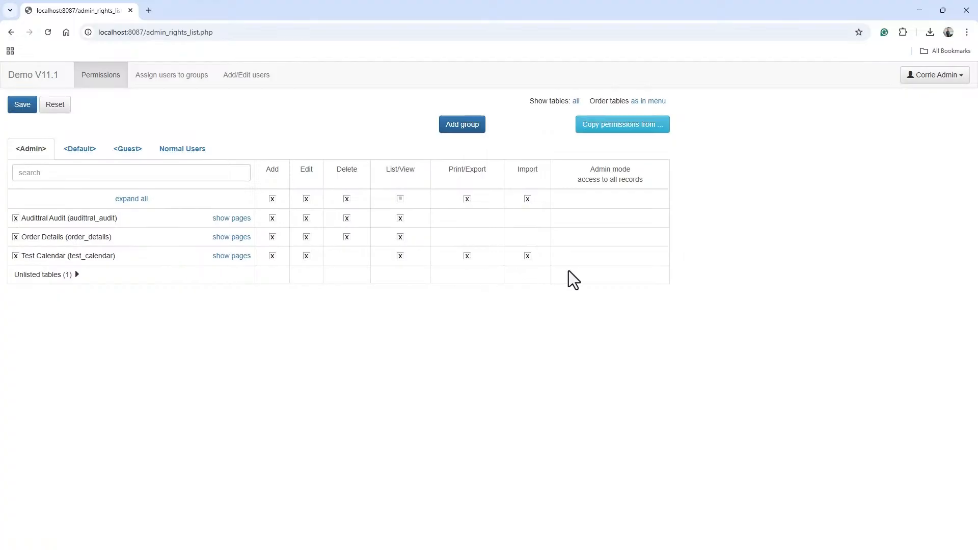
{"action": "left_click", "coordinate": [173, 152]}
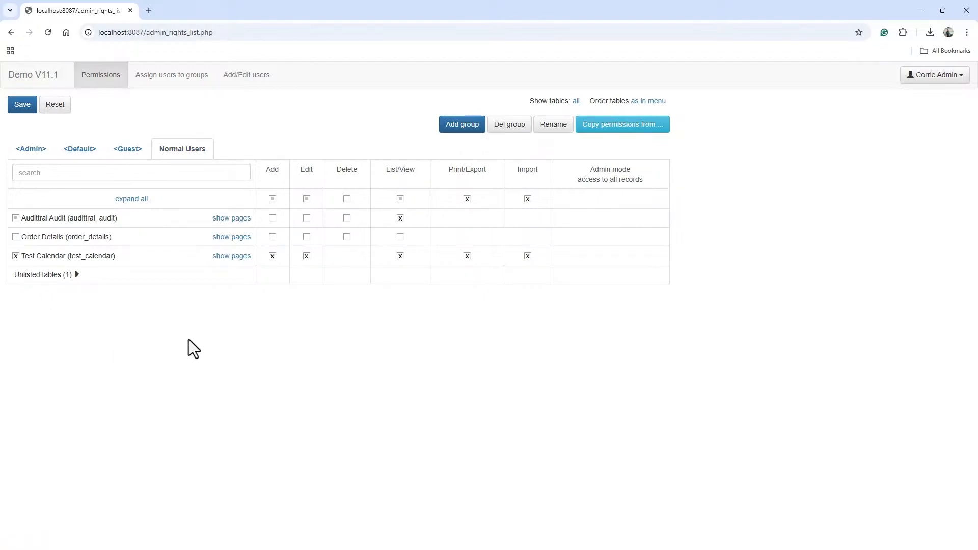
{"action": "left_click", "coordinate": [22, 105]}
{"action": "left_click", "coordinate": [29, 150]}
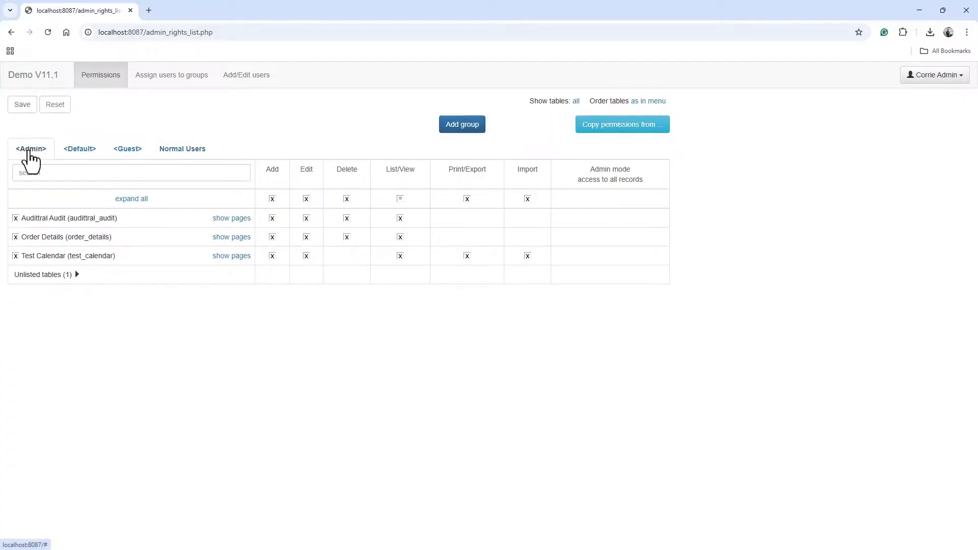
- Return to the app menu and open the Test Calendar page
{"action": "left_click", "coordinate": [935, 76]}
{"action": "left_click", "coordinate": [929, 116]}
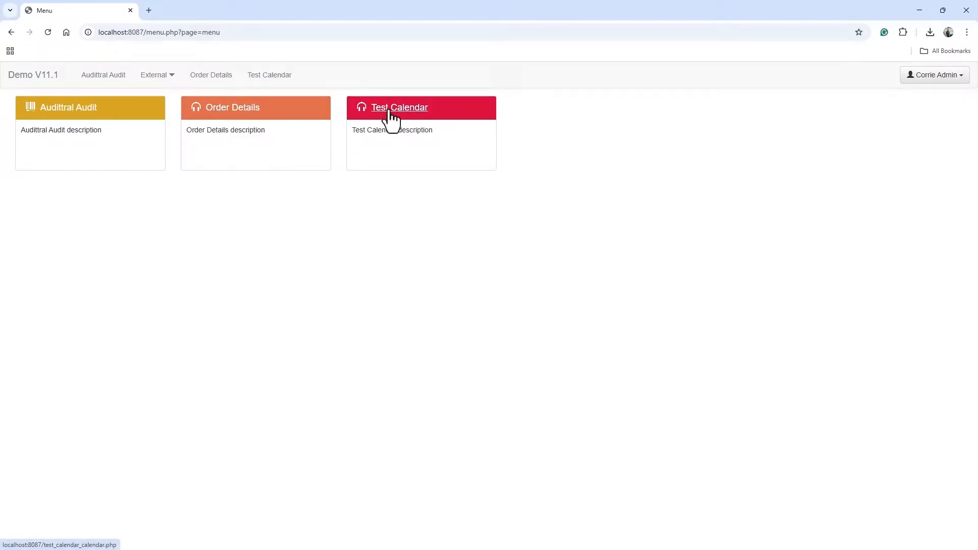
{"action": "left_click", "coordinate": [391, 108]}
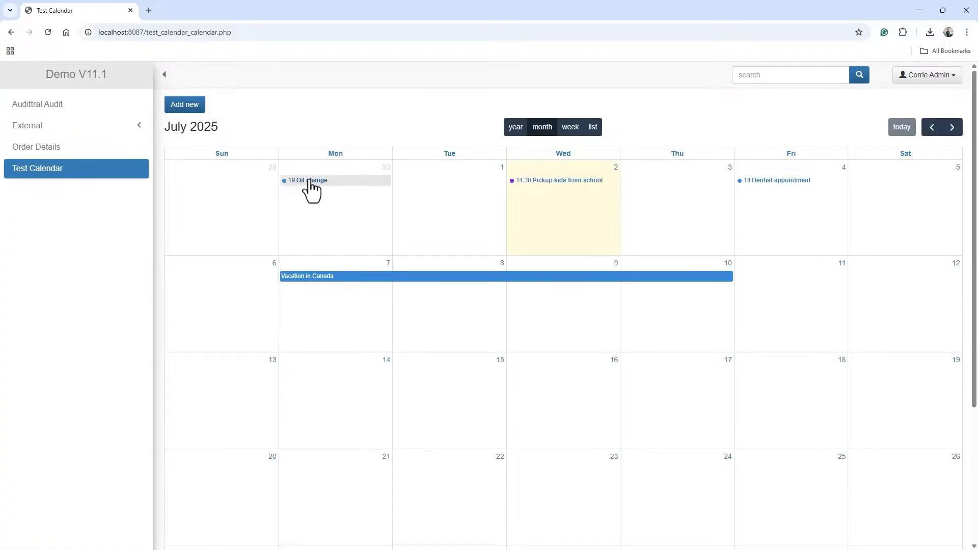
{"action": "left_click_drag", "start_coordinate": [309, 179], "coordinate": [331, 175]}
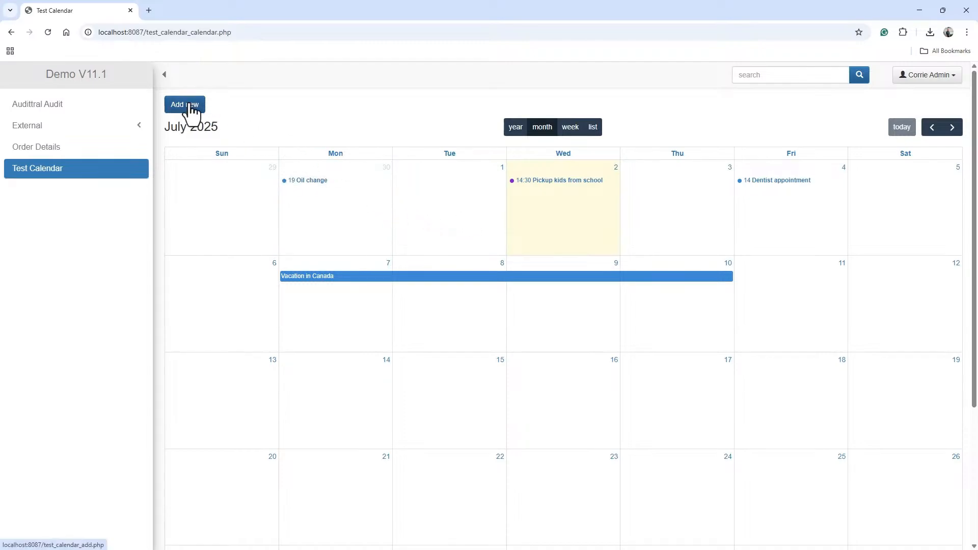
- Start a new calendar event and set both its Date and End date to 2025/07/04
{"action": "left_click", "coordinate": [190, 105]}
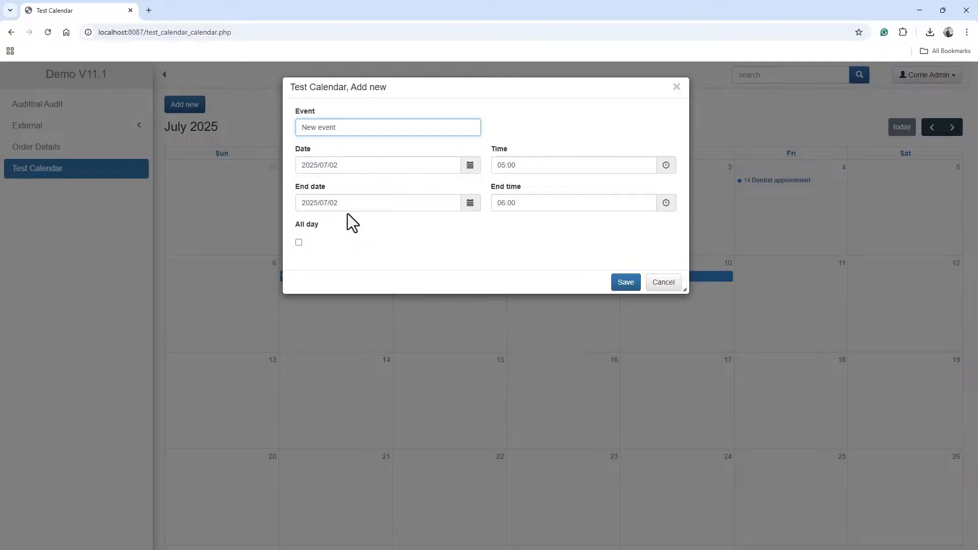
{"action": "left_click", "coordinate": [470, 166]}
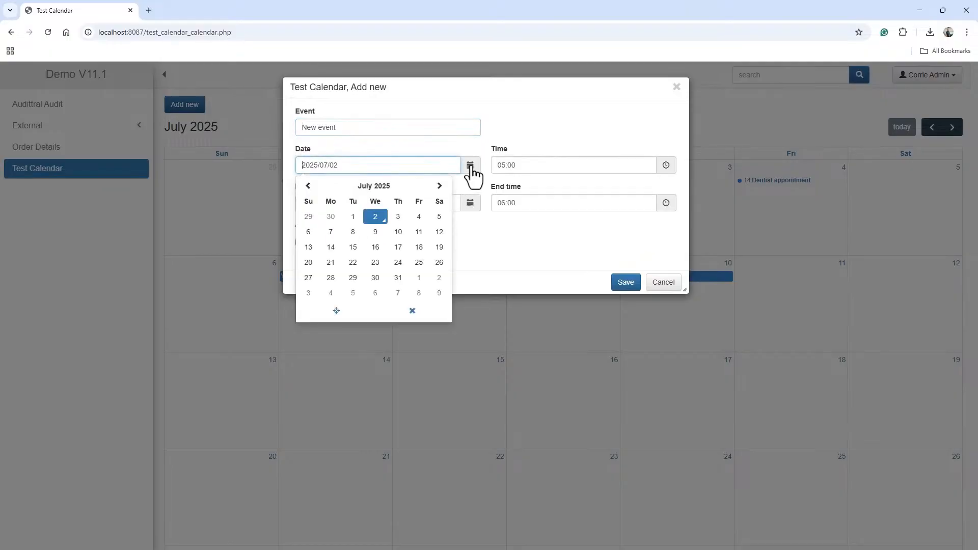
{"action": "left_click", "coordinate": [418, 217]}
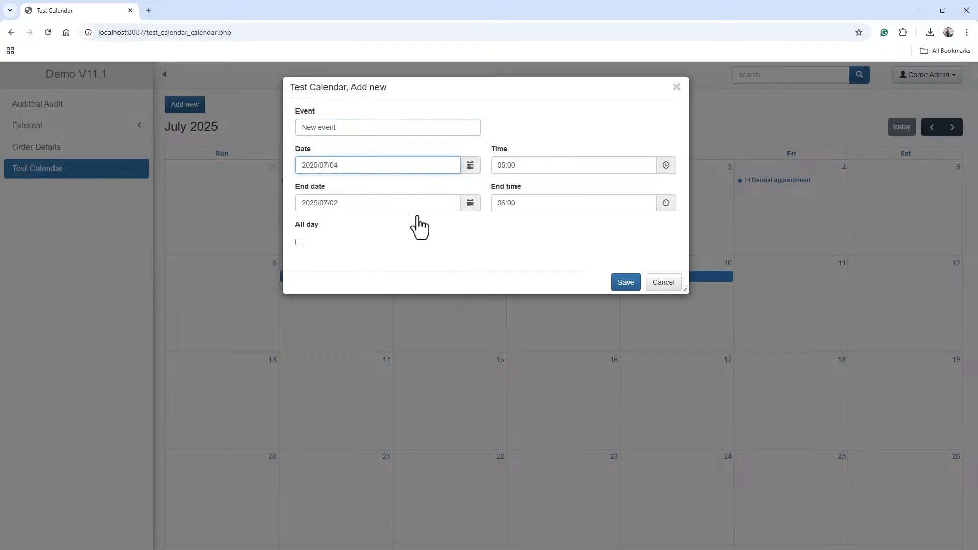
{"action": "left_click", "coordinate": [470, 203]}
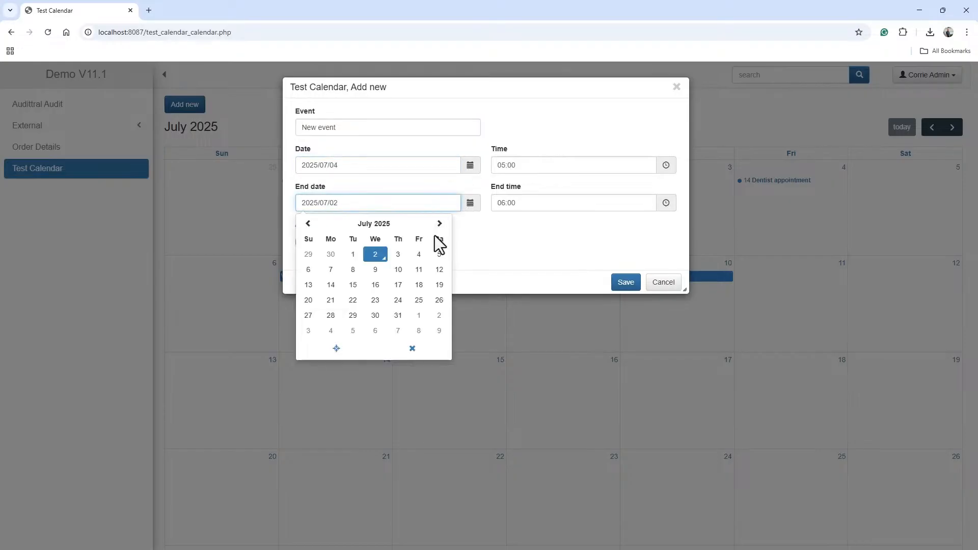
{"action": "left_click", "coordinate": [418, 254]}
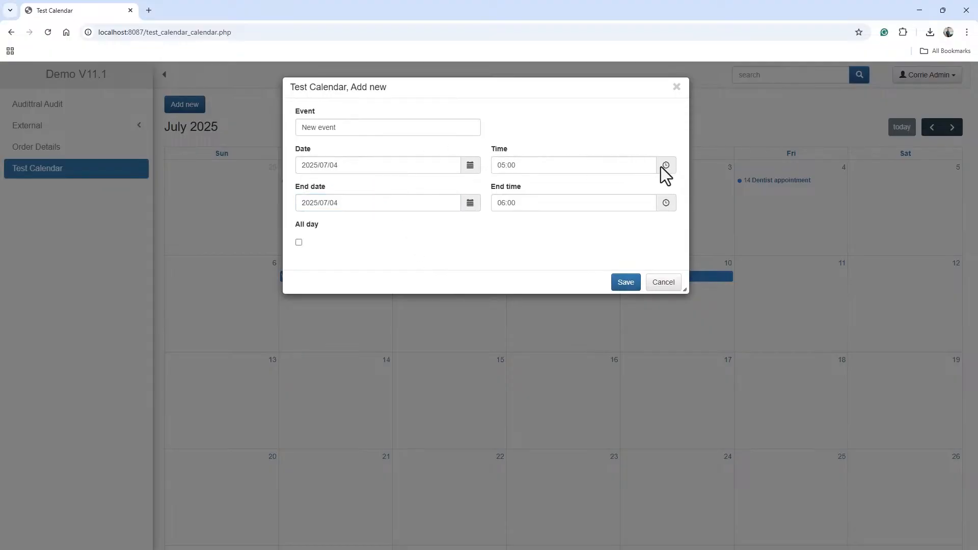
- Set the new event's start time to 13:00 with the time picker
{"action": "left_click", "coordinate": [504, 166]}
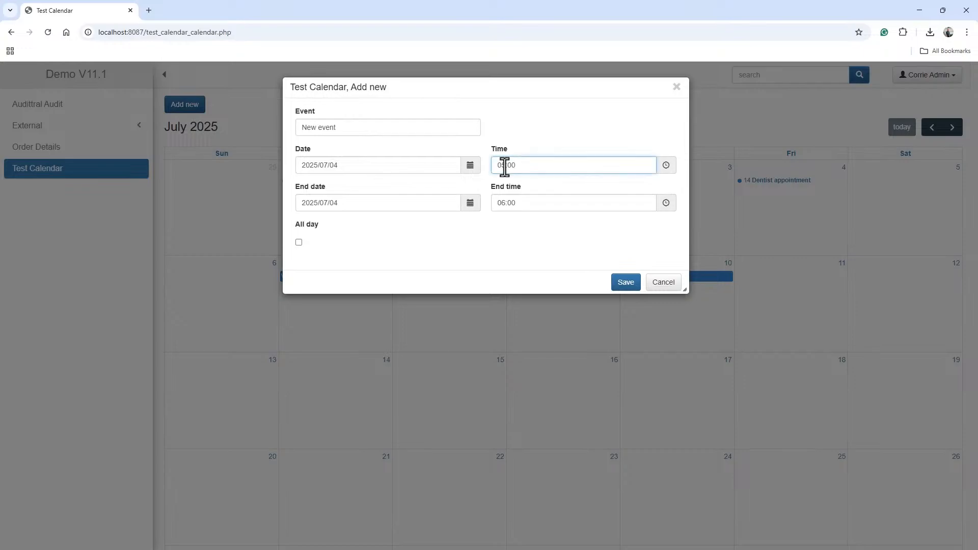
{"action": "left_click", "coordinate": [670, 166]}
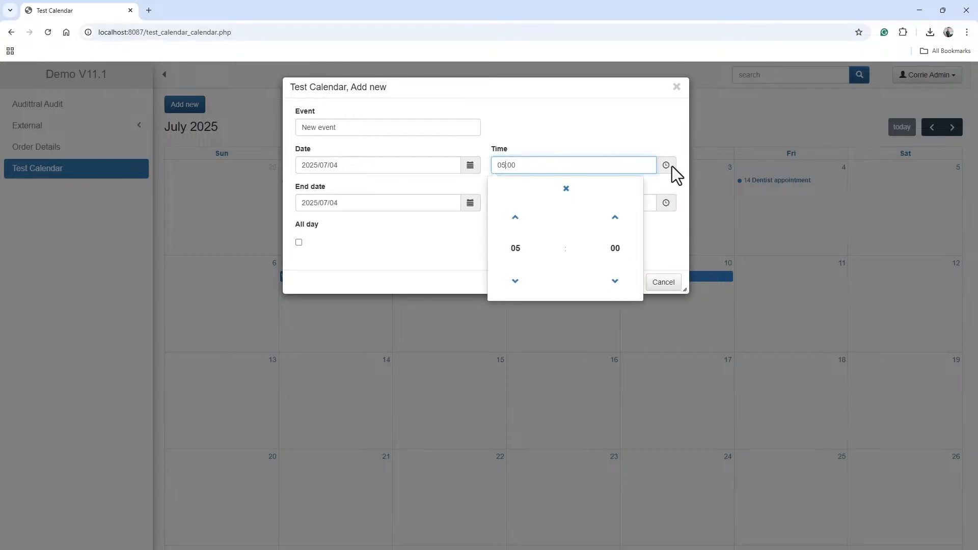
{"action": "left_click", "coordinate": [514, 220]}
{"action": "left_click", "coordinate": [515, 220]}
{"action": "left_click", "coordinate": [515, 220]}
{"action": "left_click", "coordinate": [515, 220]}
{"action": "left_click", "coordinate": [515, 220]}
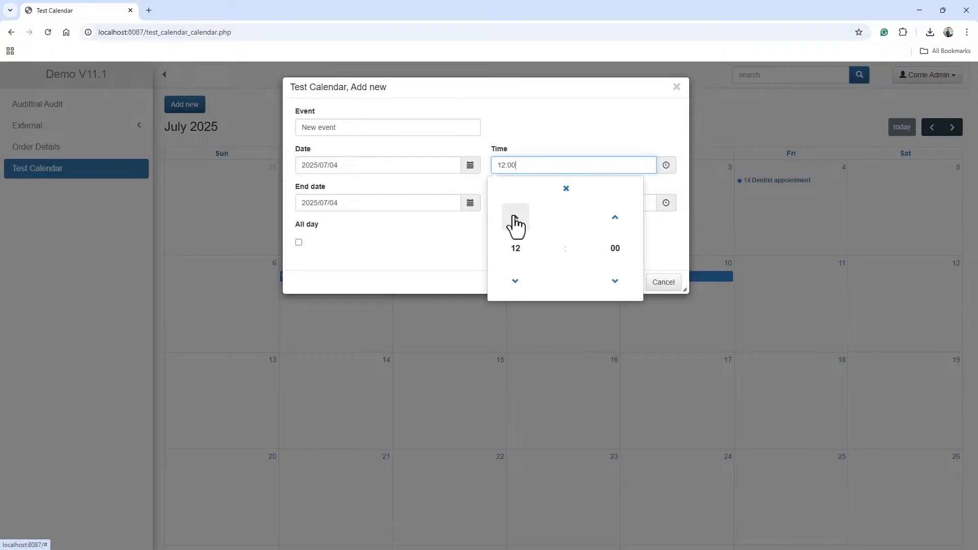
{"action": "left_click", "coordinate": [515, 220]}
{"action": "left_click", "coordinate": [515, 220]}
{"action": "left_click", "coordinate": [515, 220]}
{"action": "left_click", "coordinate": [514, 281]}
{"action": "left_click", "coordinate": [515, 281]}
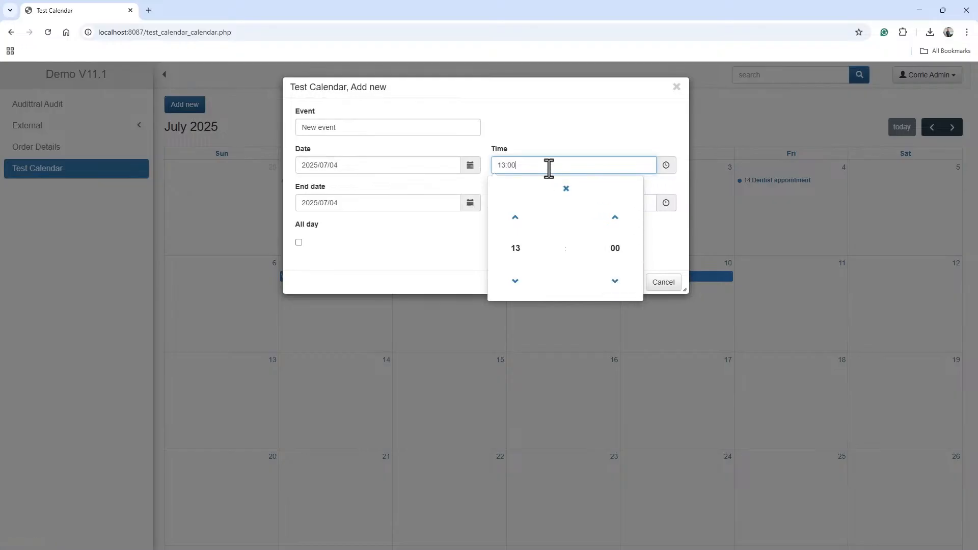
{"action": "left_click", "coordinate": [651, 236]}
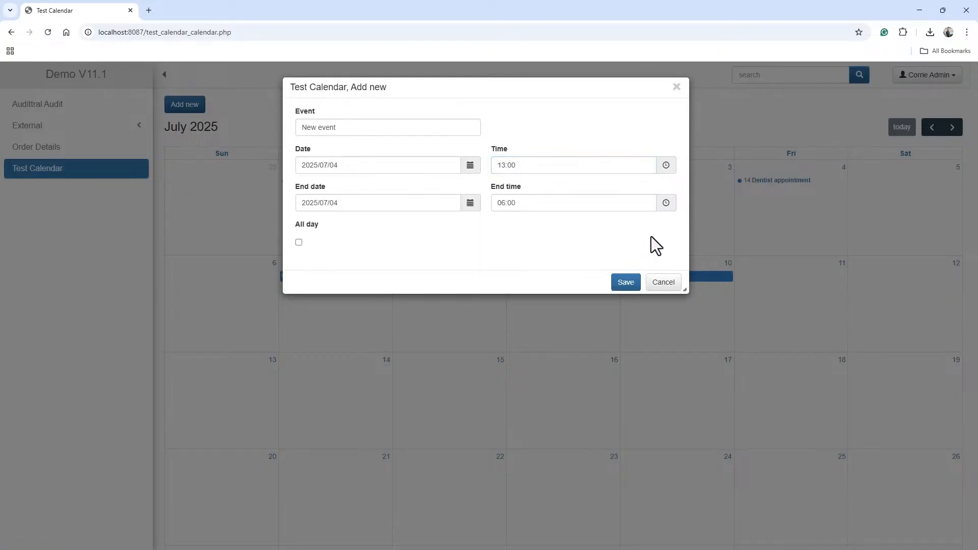
- Set the new event's end time to 14:00
{"action": "left_click_drag", "start_coordinate": [527, 204], "coordinate": [490, 211]}
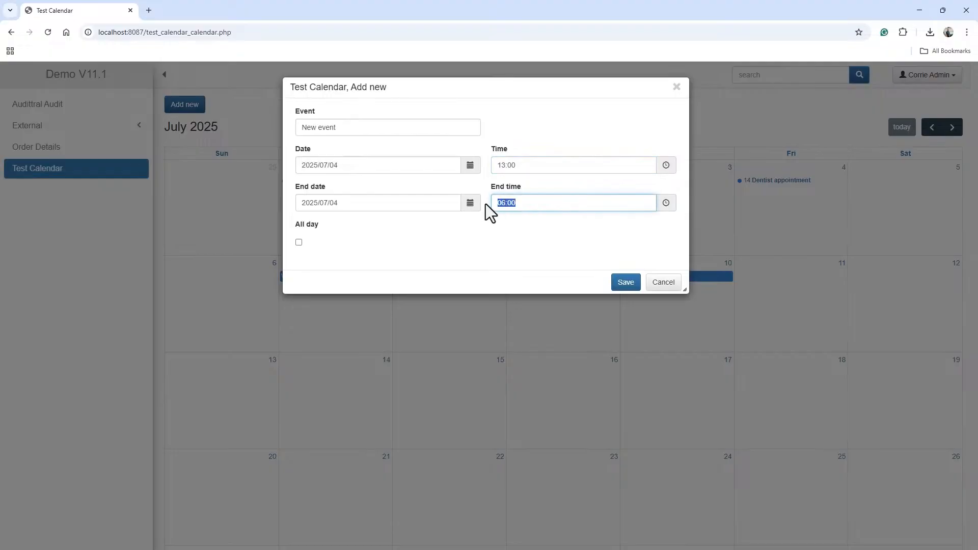
{"action": "left_click", "coordinate": [666, 203]}
{"action": "left_click", "coordinate": [558, 203]}
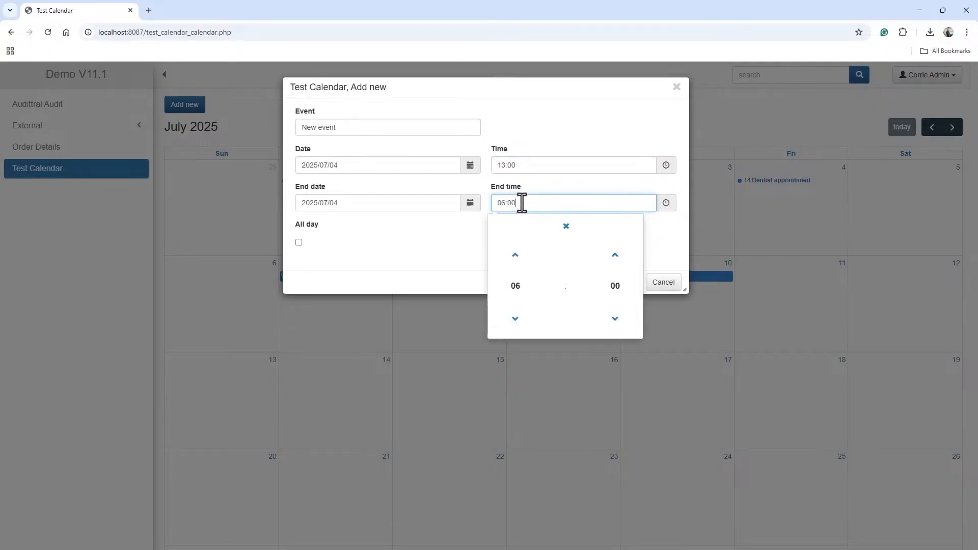
{"action": "left_click", "coordinate": [566, 226]}
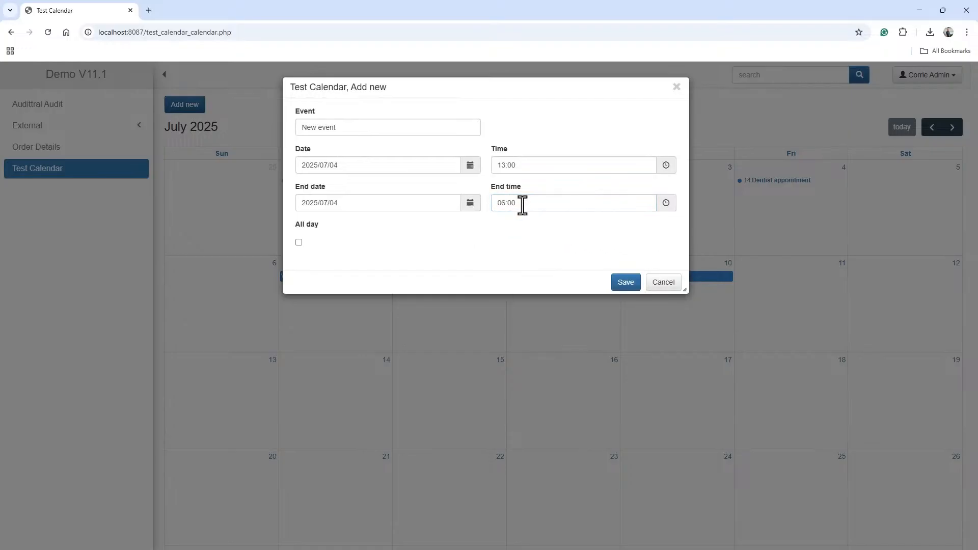
{"action": "left_click_drag", "start_coordinate": [522, 203], "coordinate": [469, 212]}
{"action": "type", "text": "1"}
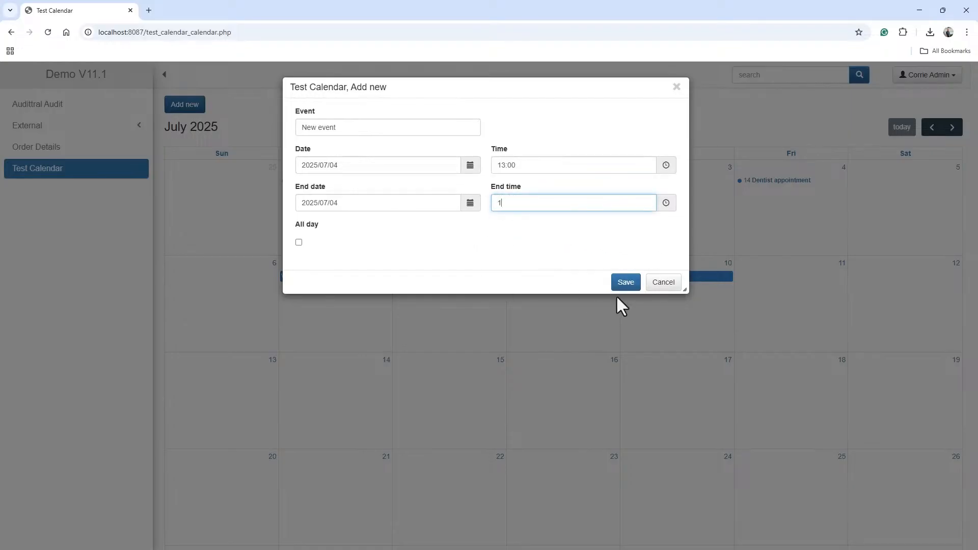
{"action": "type", "text": "4:00"}
- Rename the event to the user's first name followed by "test event" and save it
{"action": "left_click_drag", "start_coordinate": [350, 127], "coordinate": [264, 134]}
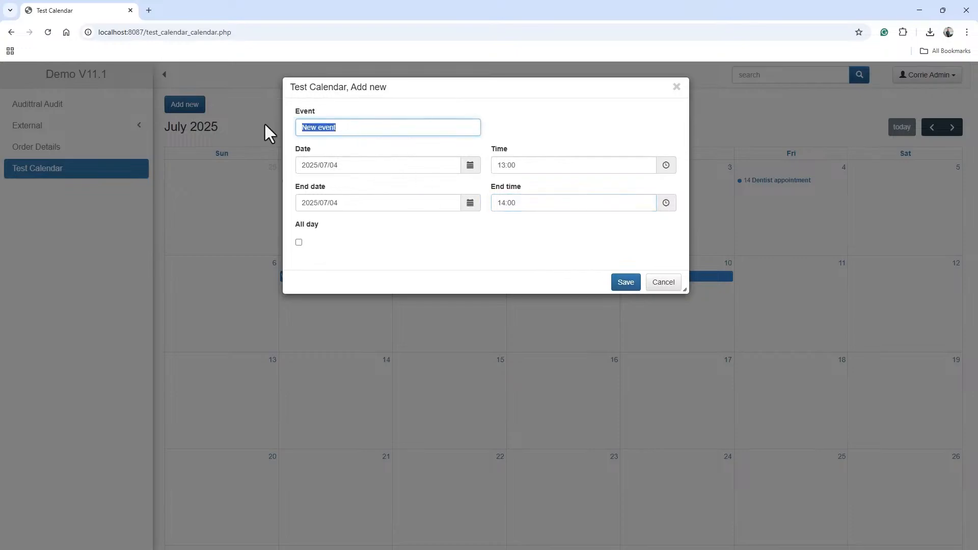
{"action": "type", "text": "Corrie test event"}
{"action": "left_click", "coordinate": [630, 283]}
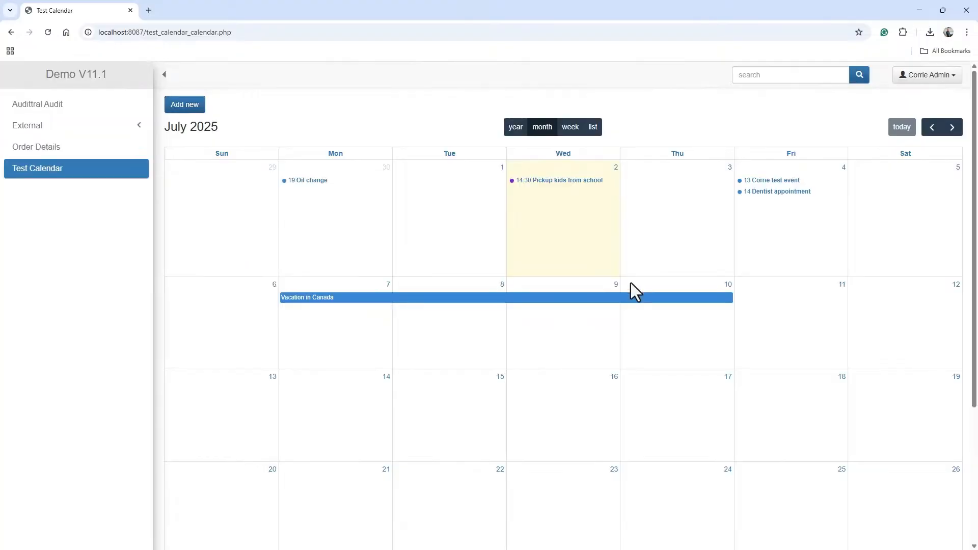
- Open the saved event on July 4 to review its details, then close it
{"action": "left_click", "coordinate": [780, 189]}
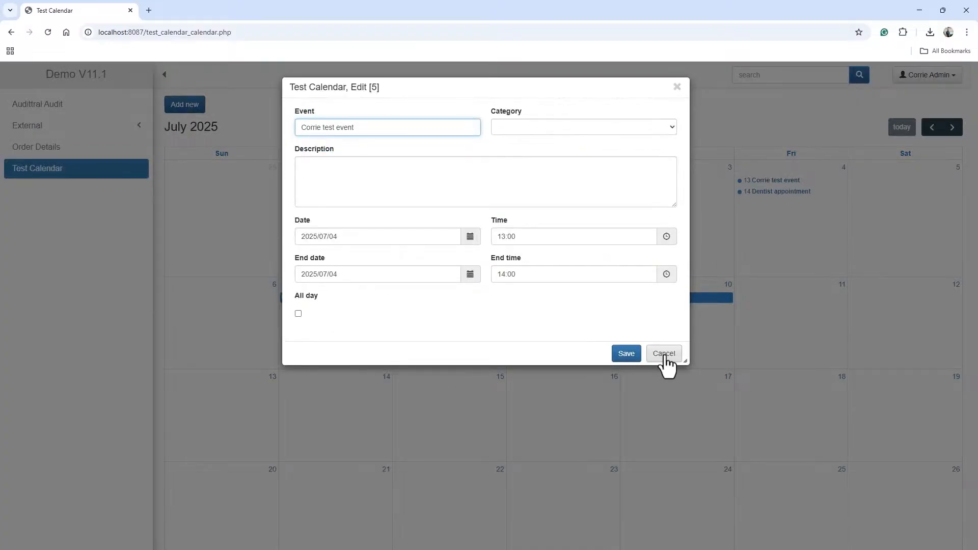
{"action": "left_click", "coordinate": [628, 356]}
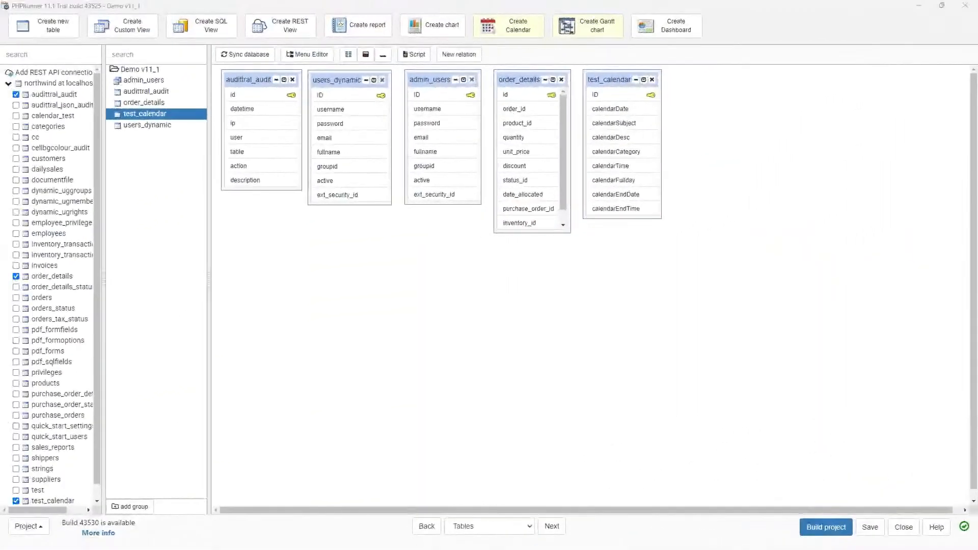
- Create a new Gantt chart with a new data table named test_tasks
{"action": "left_click", "coordinate": [592, 33]}
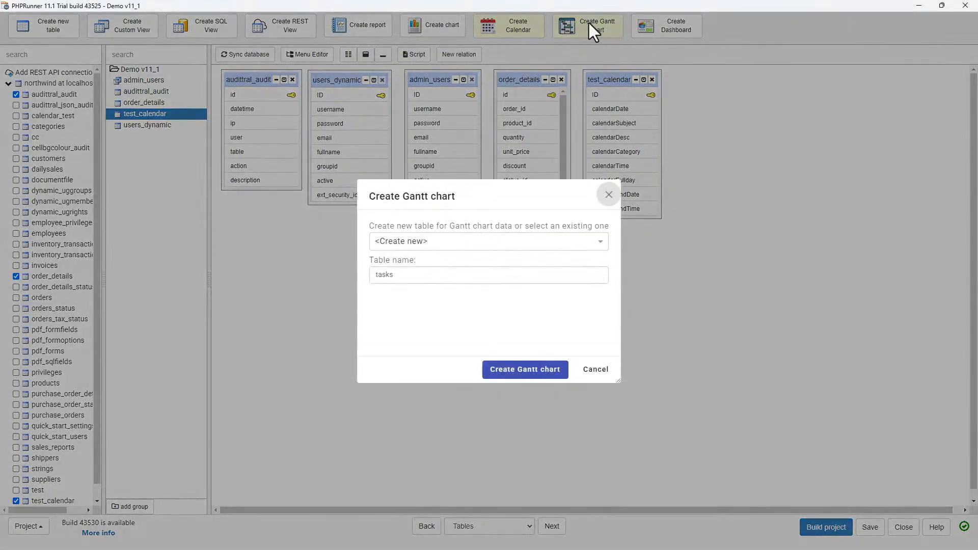
{"action": "left_click", "coordinate": [417, 279]}
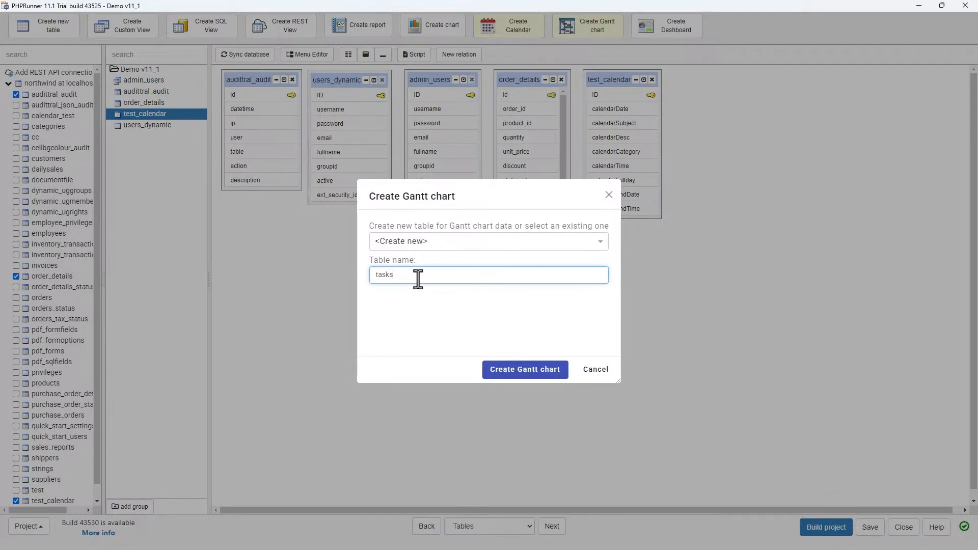
{"action": "key", "text": "Left"}
{"action": "key", "text": "Left"}
{"action": "key", "text": "Left"}
{"action": "key", "text": "Left"}
{"action": "key", "text": "Left"}
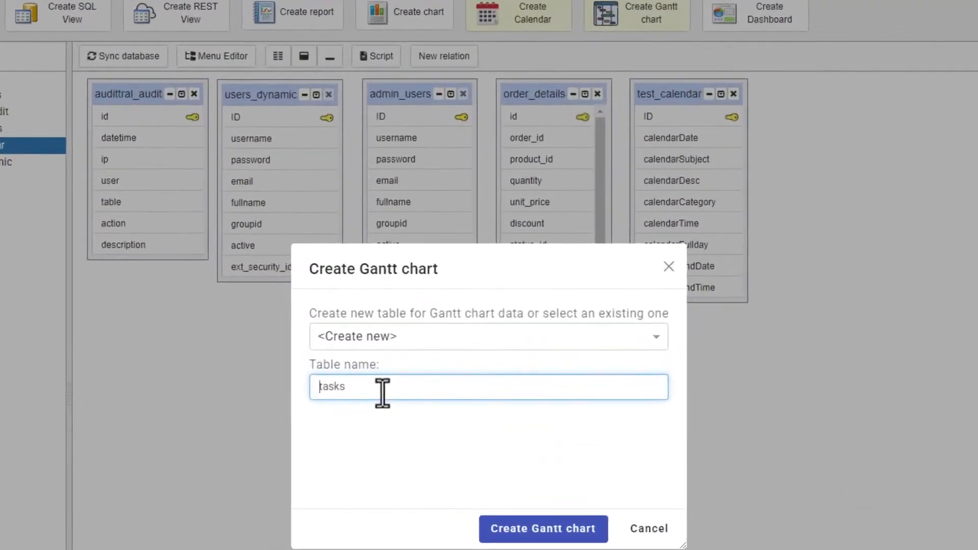
{"action": "type", "text": "test_"}
{"action": "left_click", "coordinate": [538, 530]}
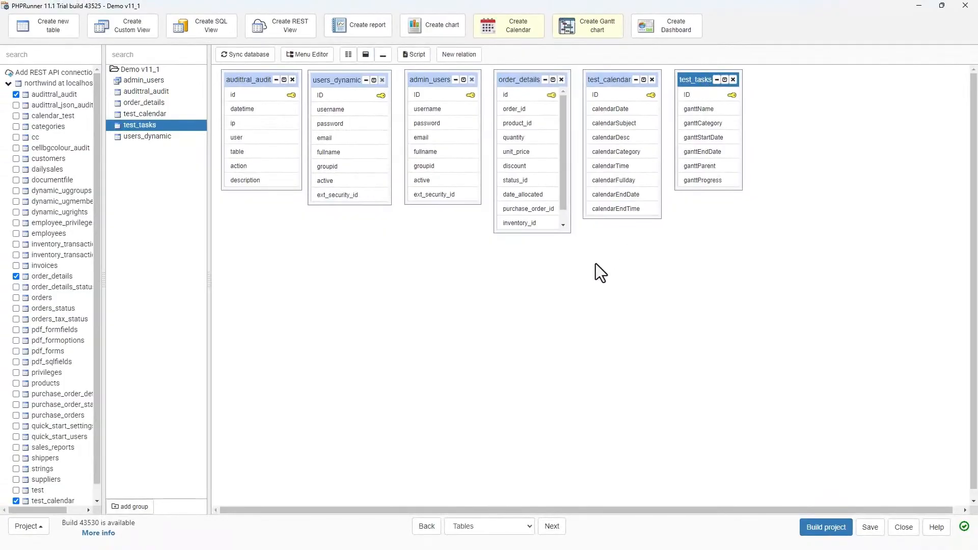
- Review the test_tasks SQL query fields and its result rows
{"action": "left_click", "coordinate": [551, 530]}
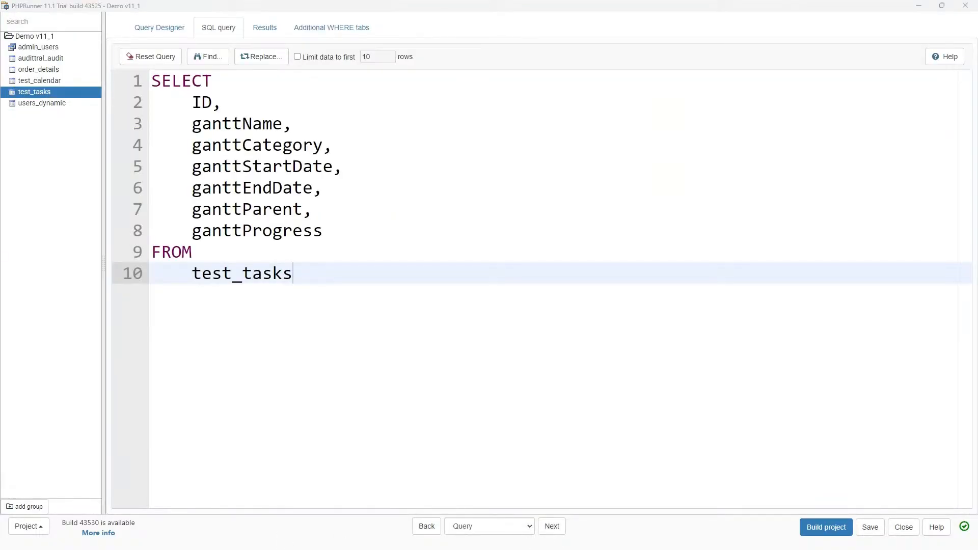
{"action": "left_click_drag", "start_coordinate": [325, 230], "coordinate": [176, 127]}
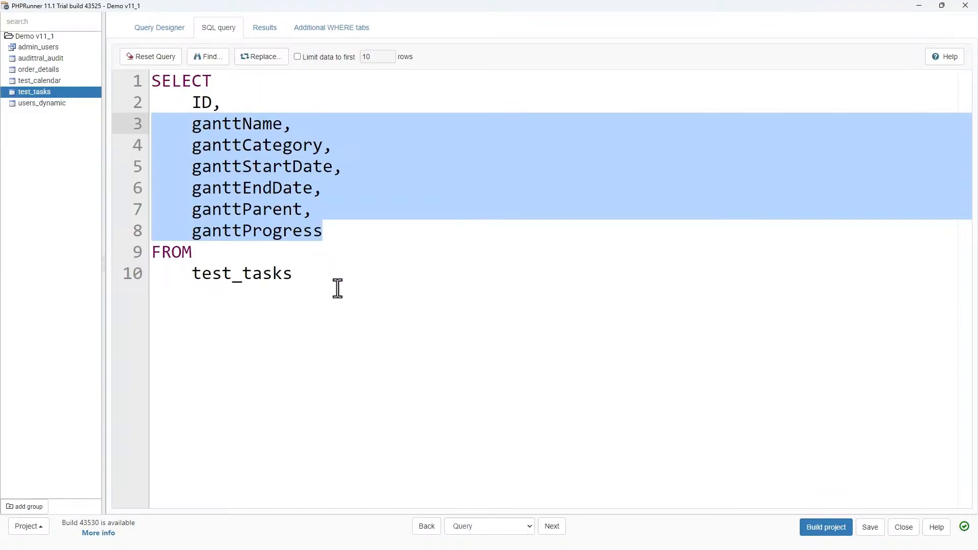
{"action": "left_click", "coordinate": [358, 237]}
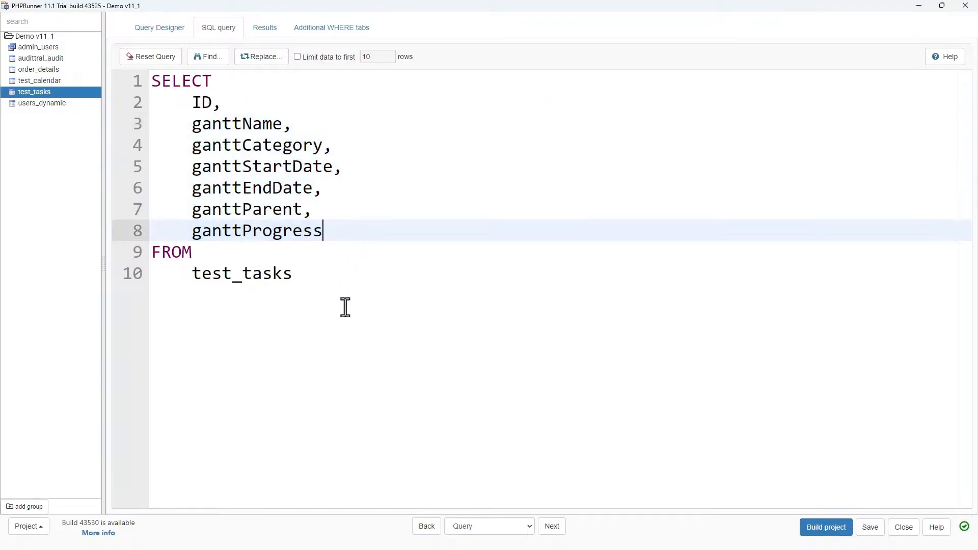
{"action": "left_click", "coordinate": [269, 32]}
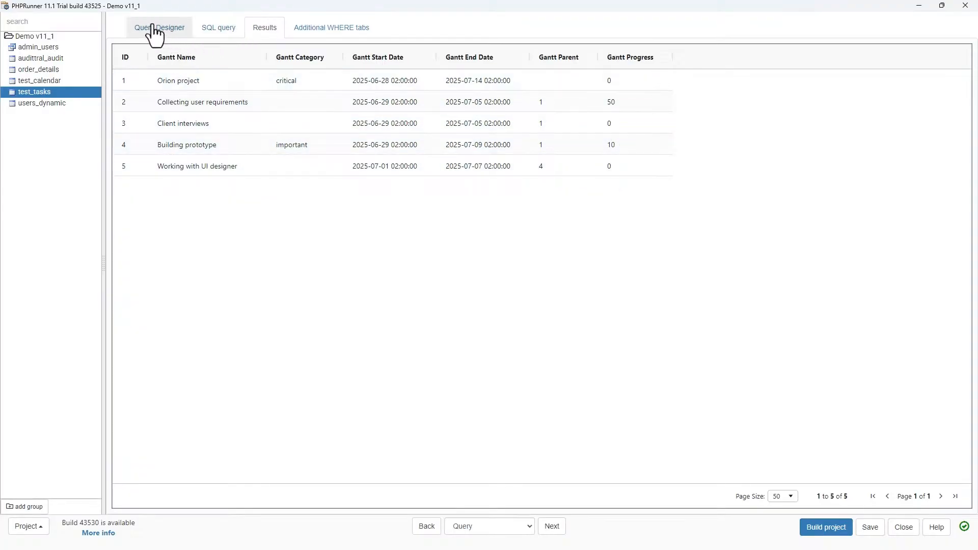
{"action": "left_click", "coordinate": [227, 30]}
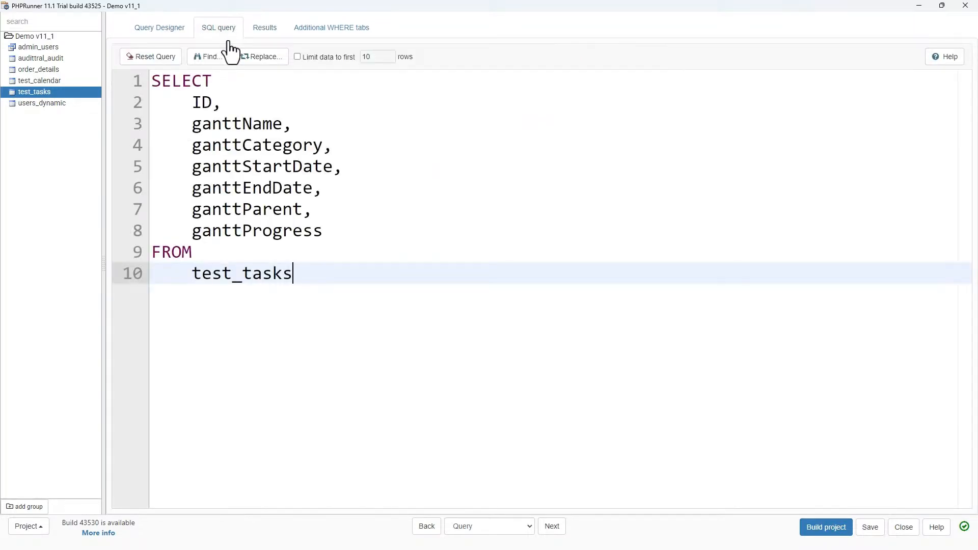
{"action": "left_click", "coordinate": [552, 526]}
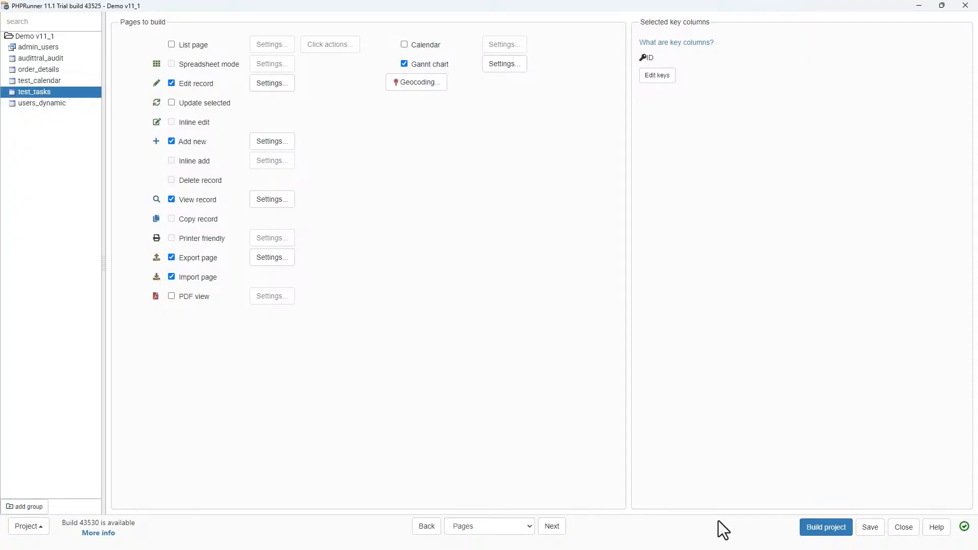
- Step through the Pages, Fields, Misc, Security, Designer and Style settings for test_tasks to reach Events
{"action": "left_click", "coordinate": [552, 528]}
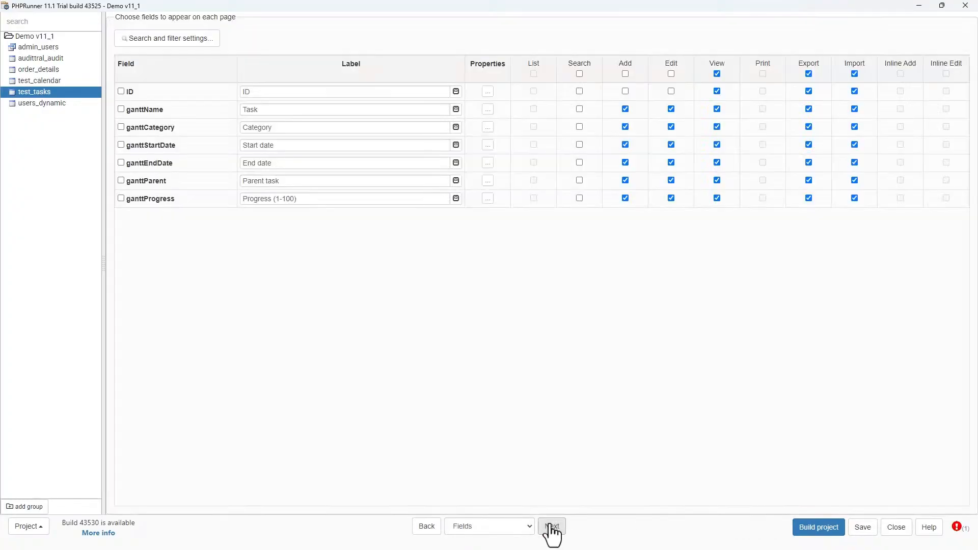
{"action": "left_click", "coordinate": [552, 528]}
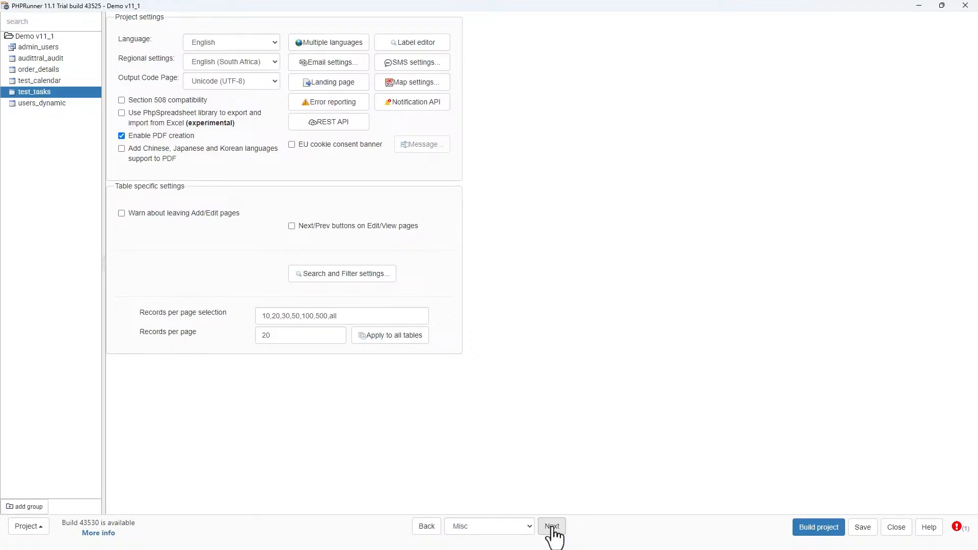
{"action": "left_click", "coordinate": [551, 528]}
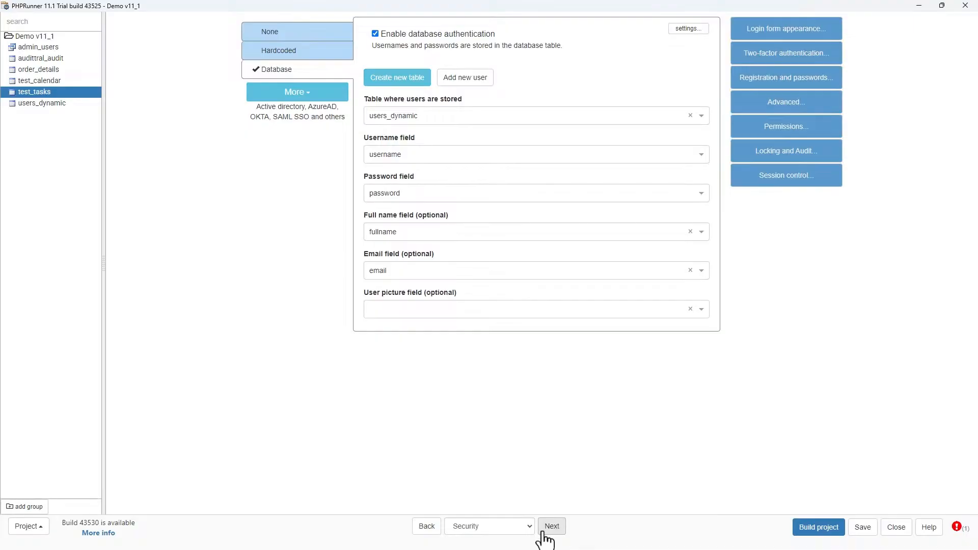
{"action": "left_click", "coordinate": [426, 527]}
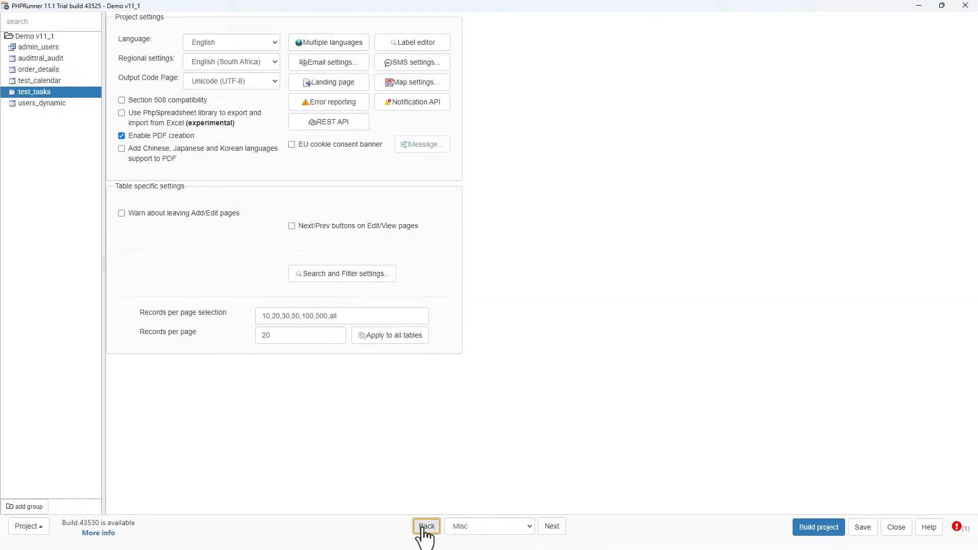
{"action": "left_click", "coordinate": [562, 531]}
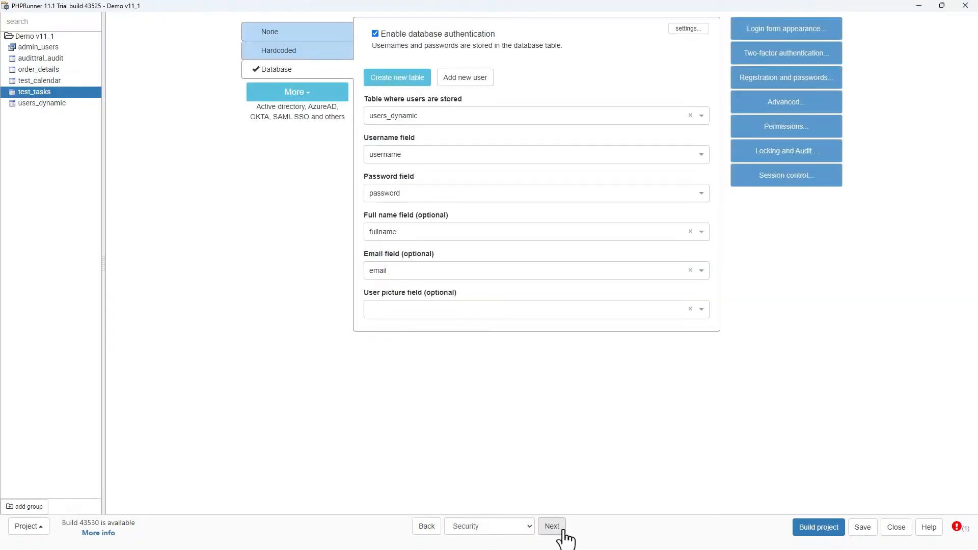
{"action": "left_click", "coordinate": [563, 531]}
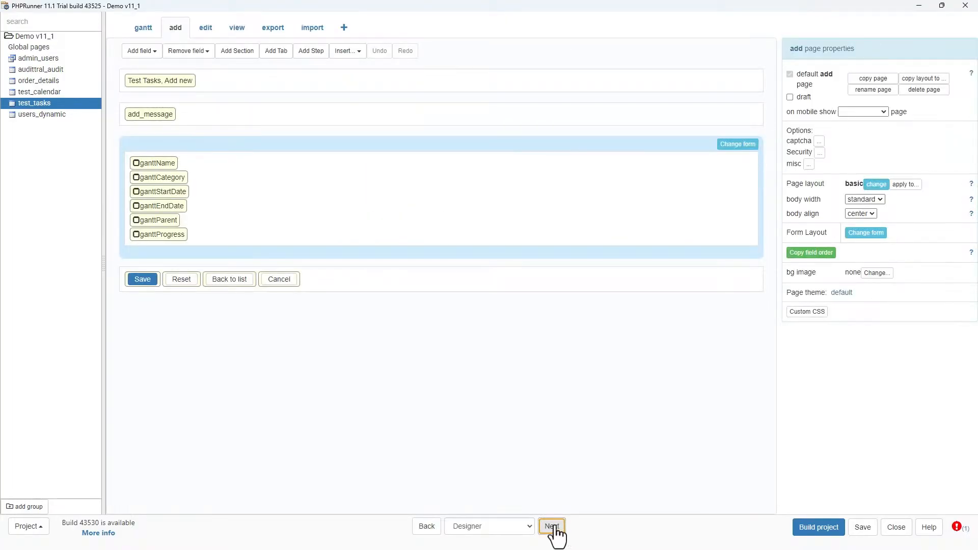
{"action": "left_click", "coordinate": [556, 530]}
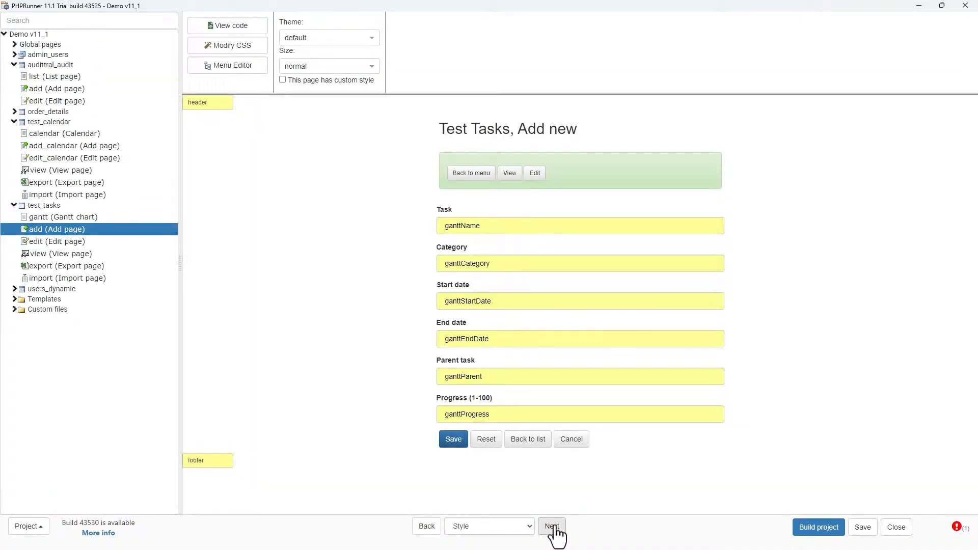
{"action": "left_click", "coordinate": [555, 529]}
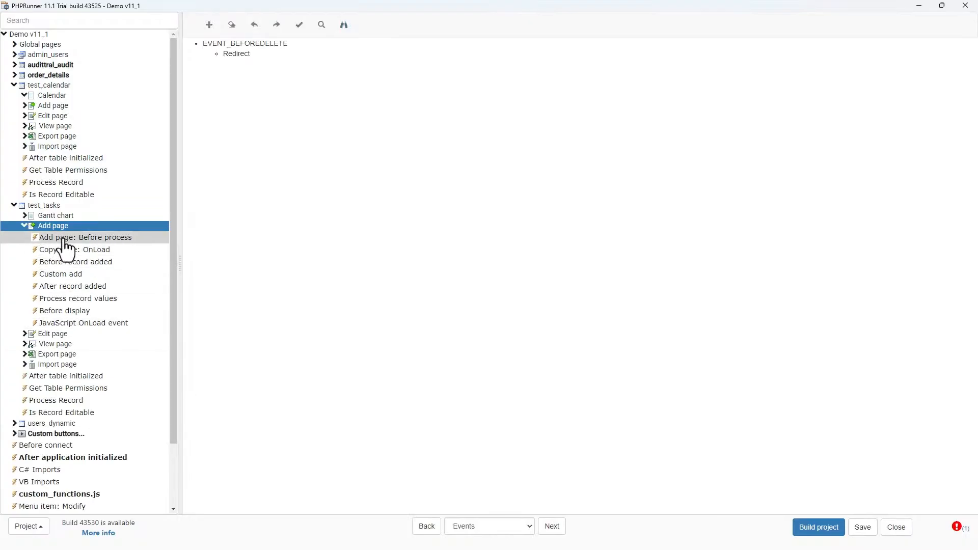
- Browse the test_tasks event tree for the Add, Edit and View pages, then move on to Output
{"action": "left_click", "coordinate": [15, 85]}
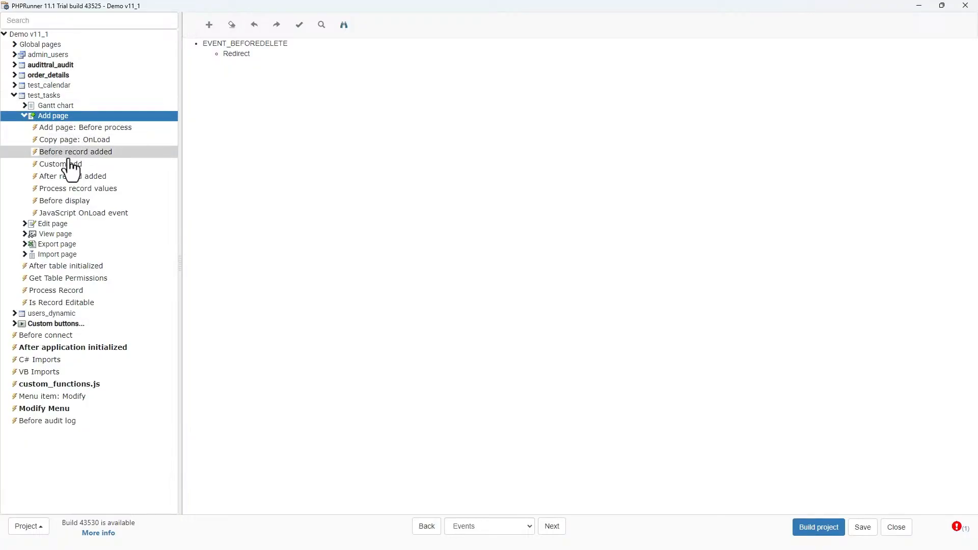
{"action": "left_click", "coordinate": [24, 117]}
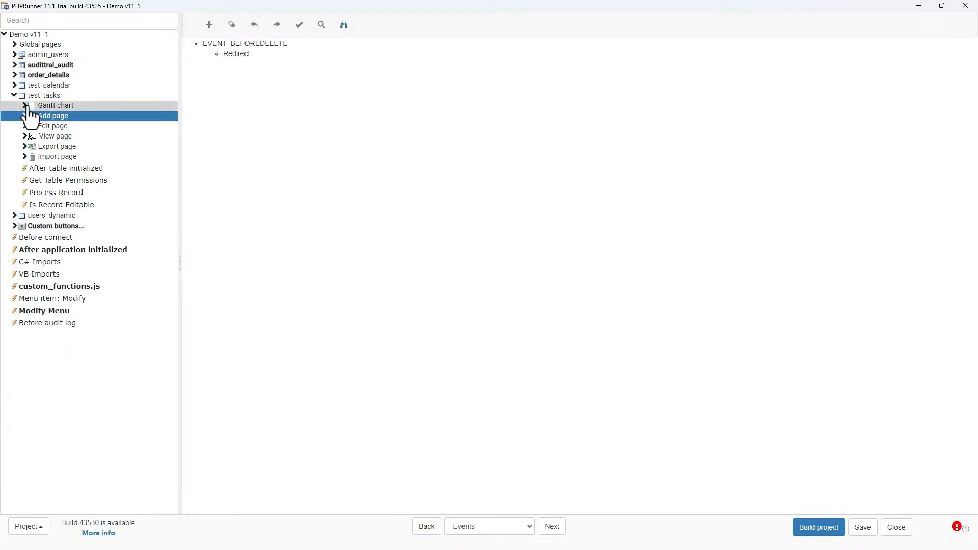
{"action": "left_click", "coordinate": [25, 127]}
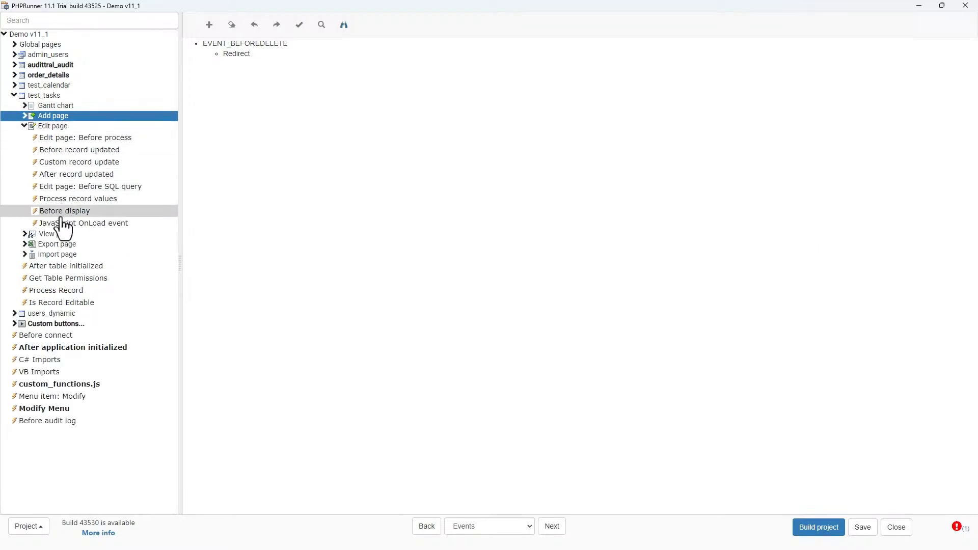
{"action": "left_click", "coordinate": [23, 127]}
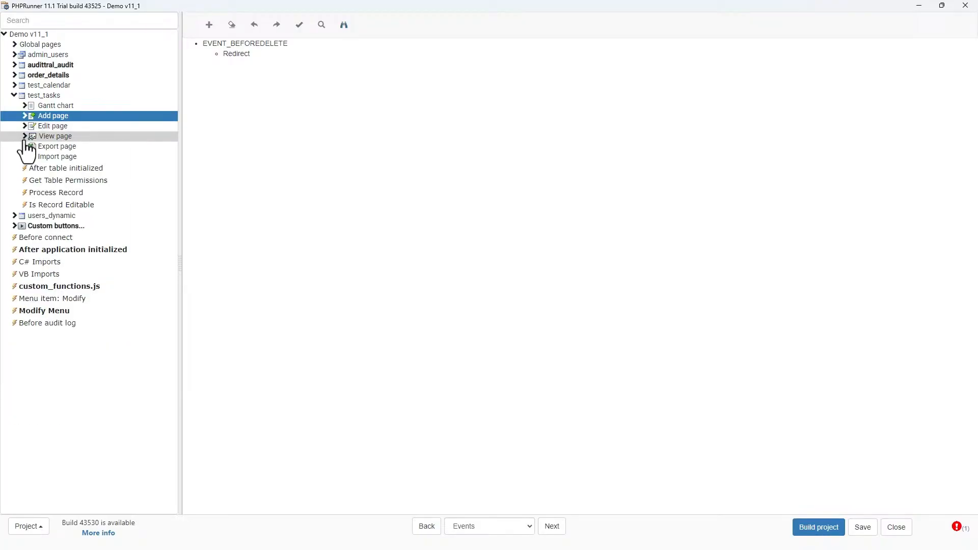
{"action": "left_click", "coordinate": [23, 137]}
{"action": "left_click", "coordinate": [24, 136]}
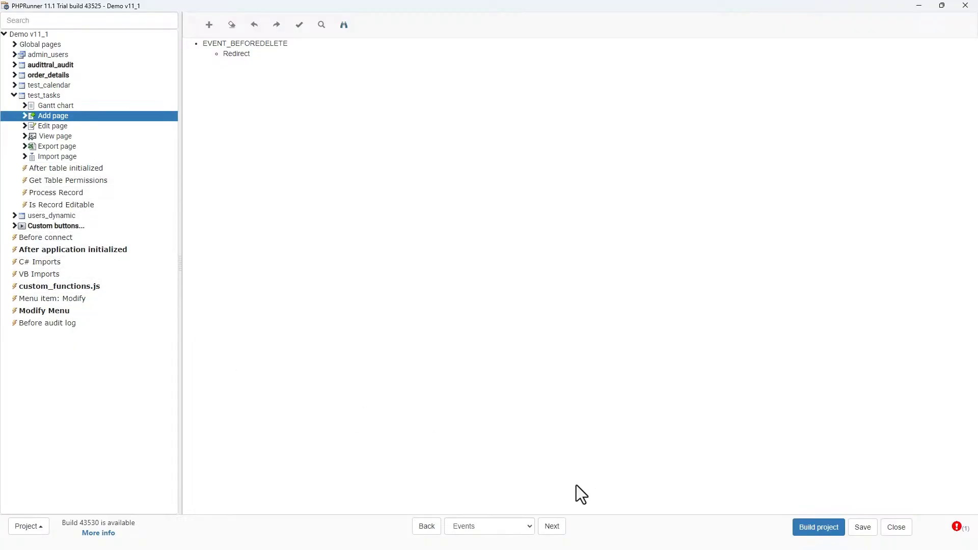
{"action": "left_click", "coordinate": [553, 528]}
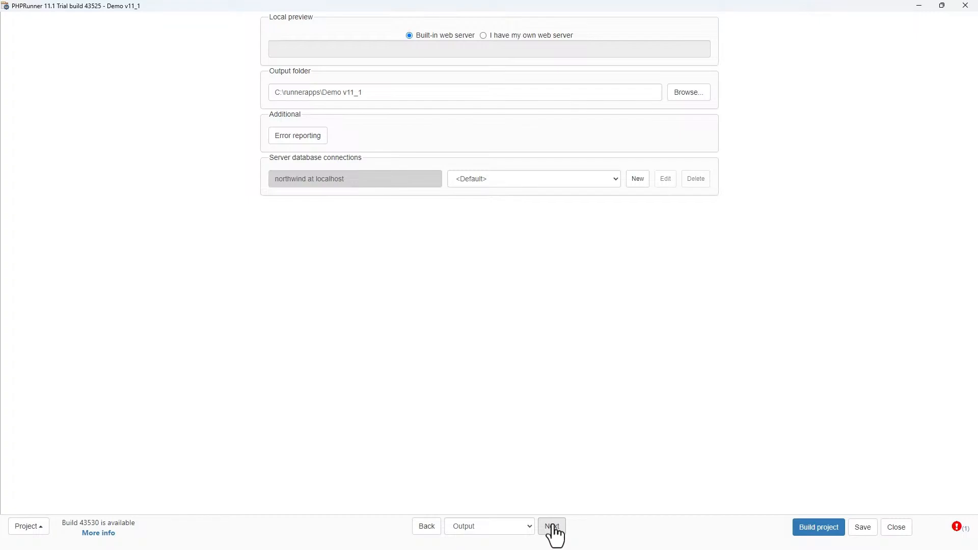
- Save and build the project, then open the built app in the browser
{"action": "left_click", "coordinate": [863, 532]}
{"action": "left_click", "coordinate": [825, 530]}
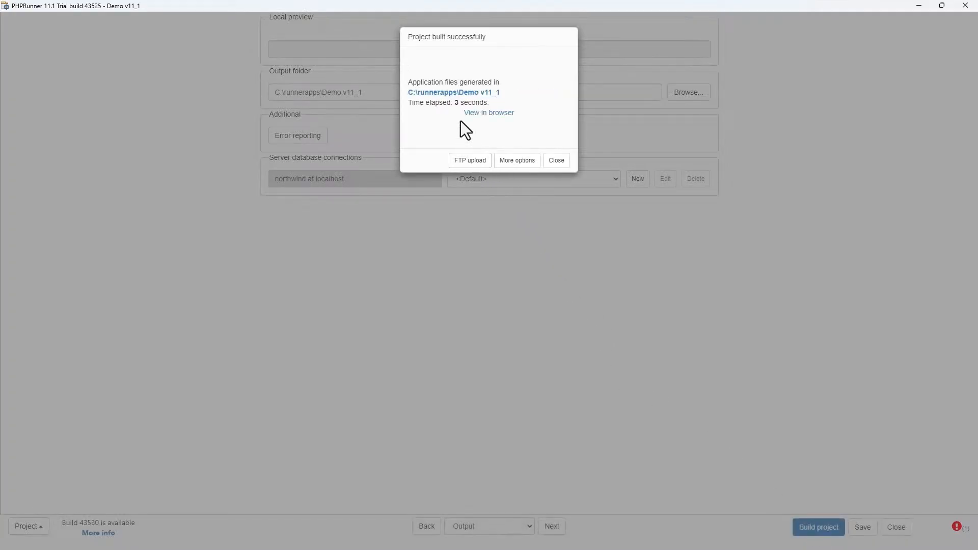
{"action": "left_click", "coordinate": [488, 115]}
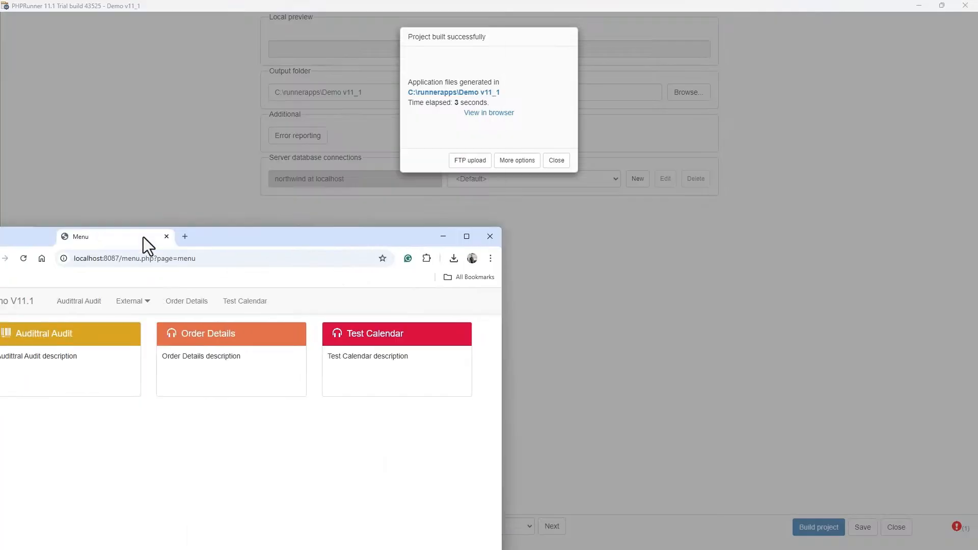
{"action": "left_click_drag", "start_coordinate": [145, 244], "coordinate": [392, 4]}
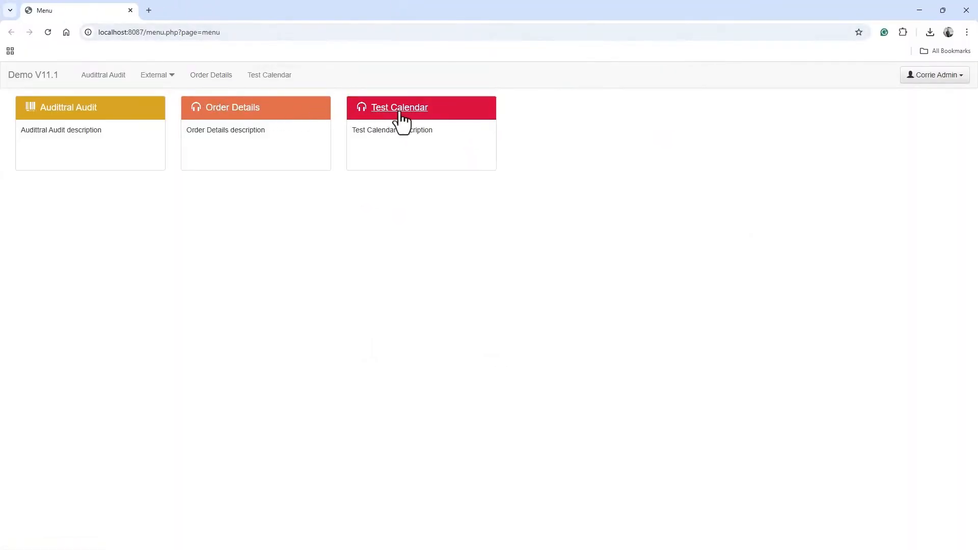
- Open the admin area and grant the Admin group permissions on the Test Tasks table, then save
{"action": "left_click", "coordinate": [942, 76]}
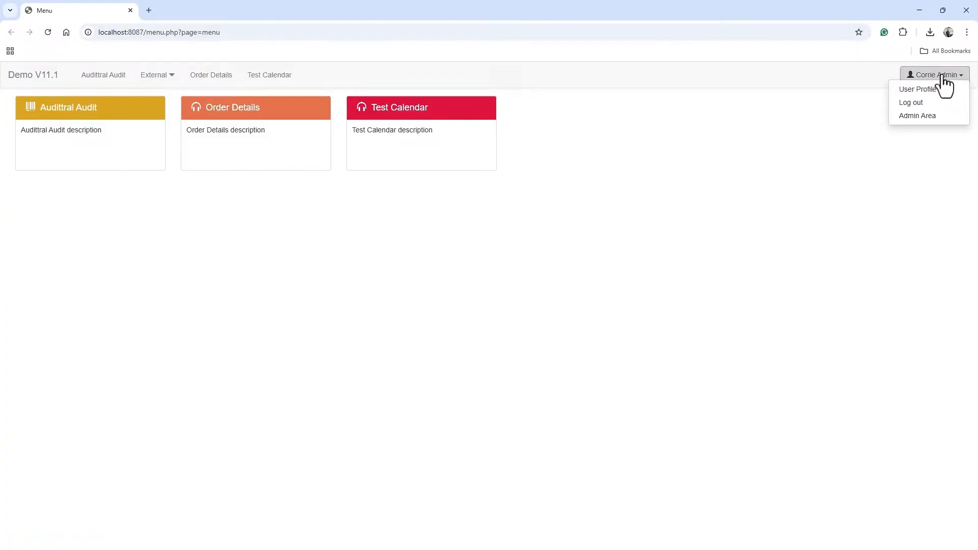
{"action": "left_click", "coordinate": [920, 117]}
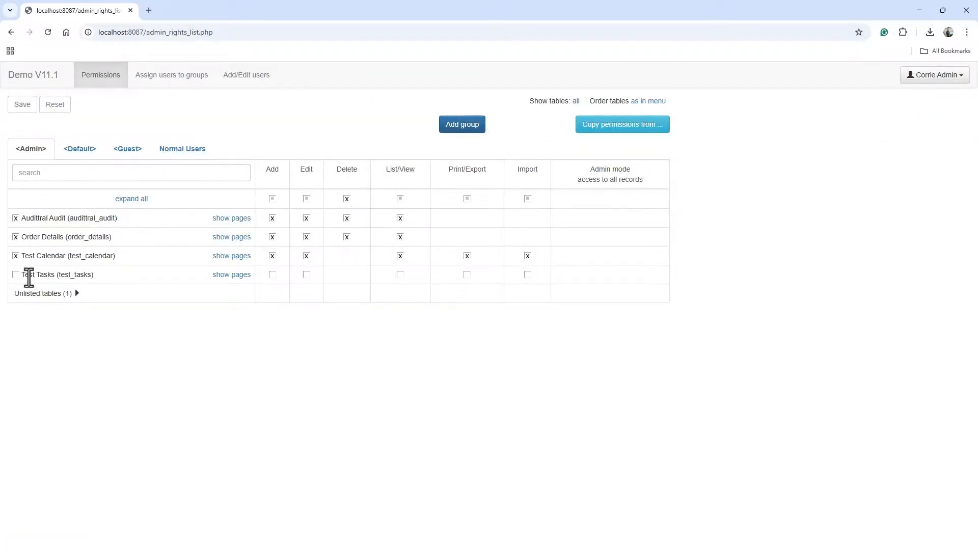
{"action": "left_click_drag", "start_coordinate": [94, 275], "coordinate": [22, 276]}
{"action": "left_click", "coordinate": [14, 274]}
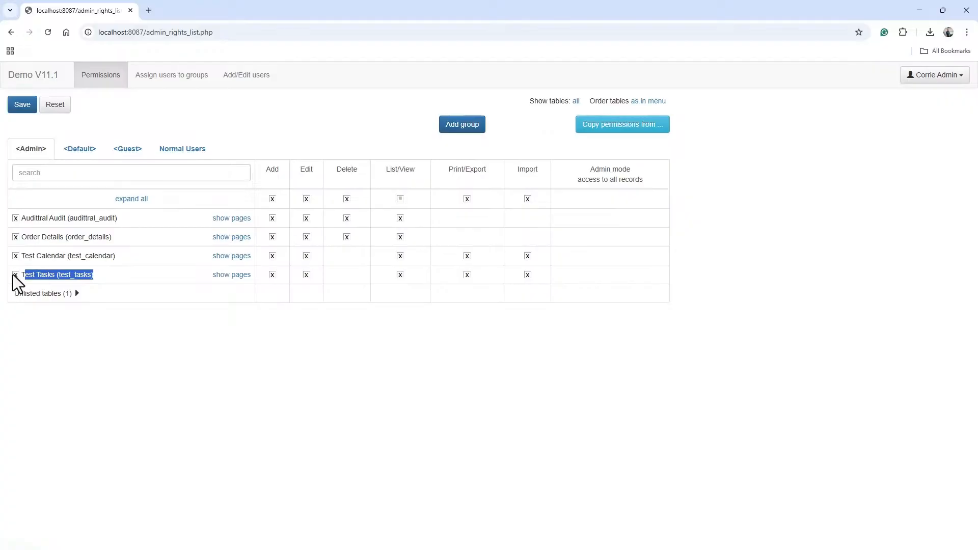
{"action": "left_click", "coordinate": [186, 341]}
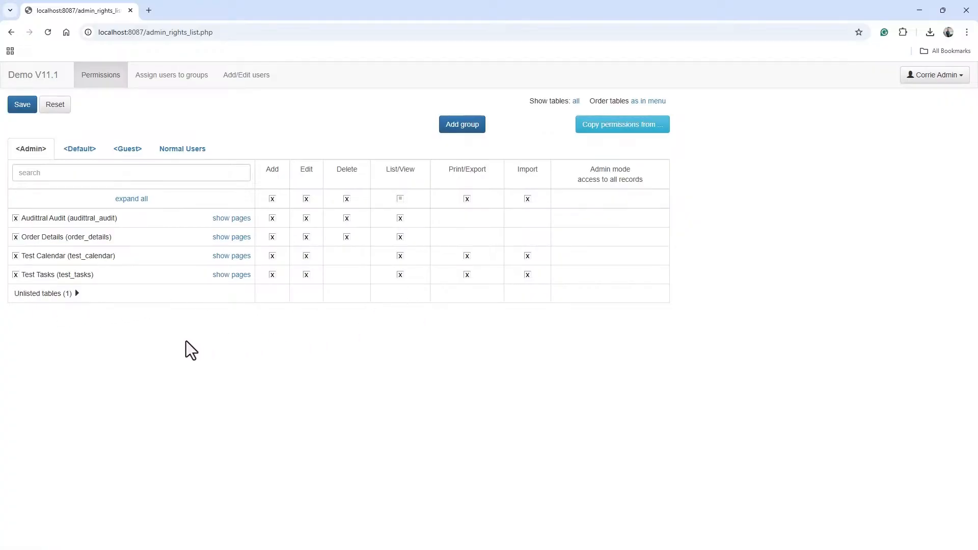
{"action": "left_click", "coordinate": [21, 105]}
- Exit the admin area, refresh the menu and open the Test Tasks Gantt chart
{"action": "left_click", "coordinate": [924, 79]}
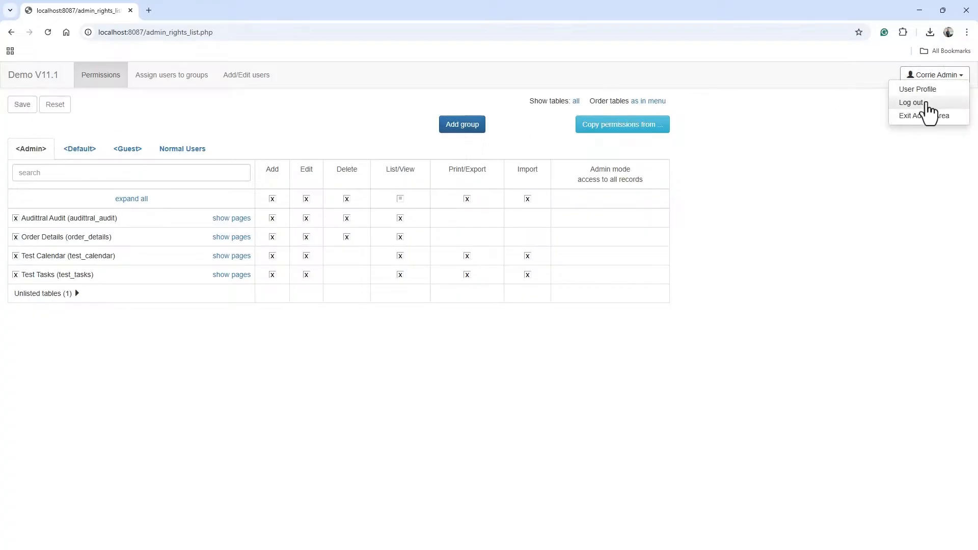
{"action": "left_click", "coordinate": [925, 120]}
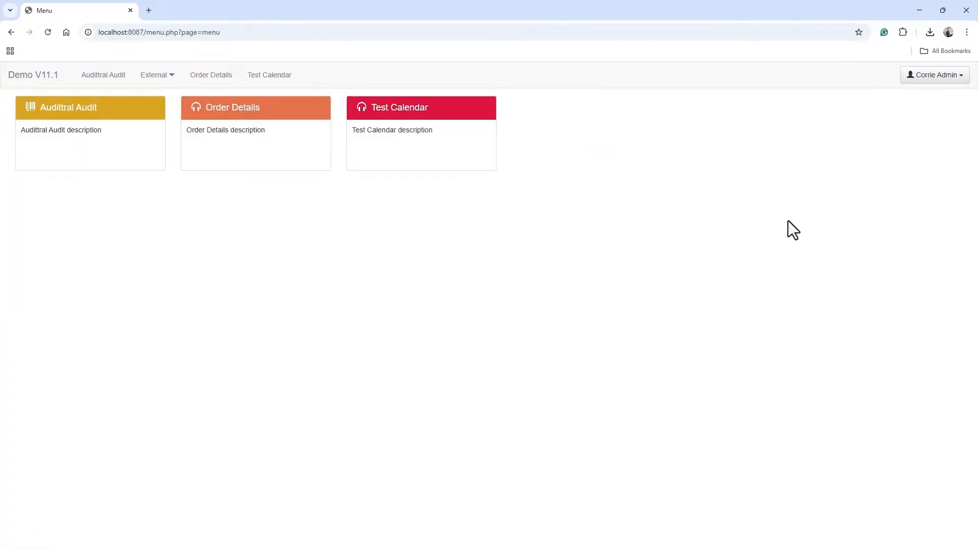
{"action": "left_click", "coordinate": [47, 33]}
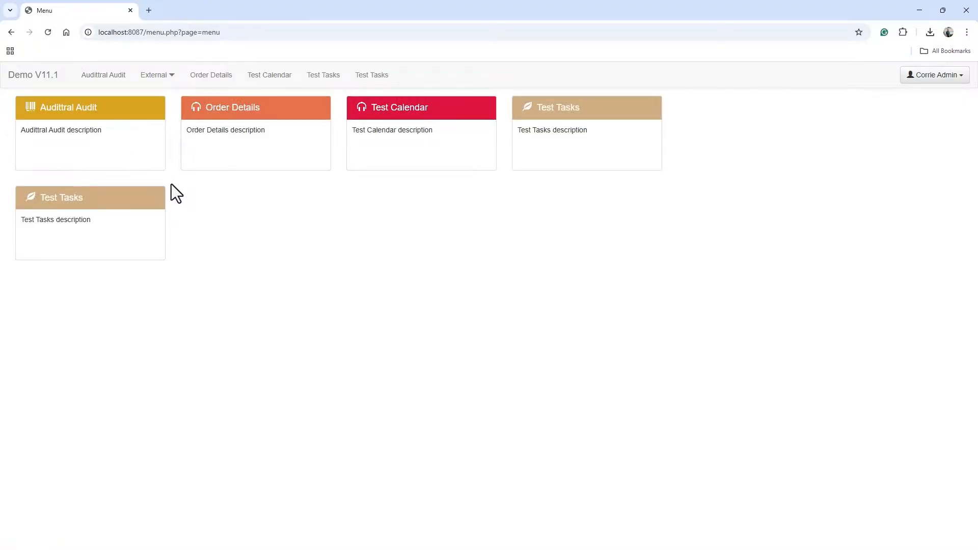
{"action": "left_click", "coordinate": [565, 109]}
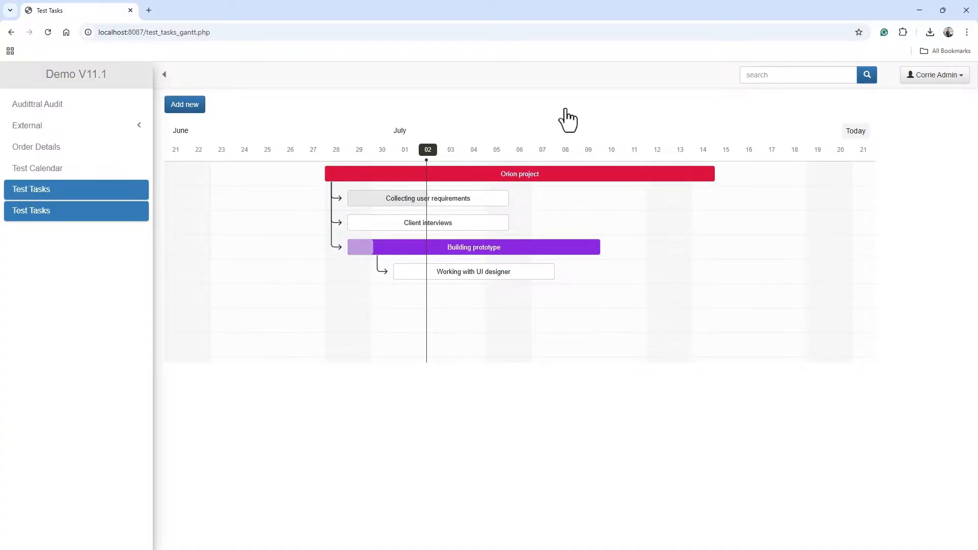
- Inspect the Working with UI designer and Building prototype tasks in their edit dialogs without saving
{"action": "left_click", "coordinate": [440, 276]}
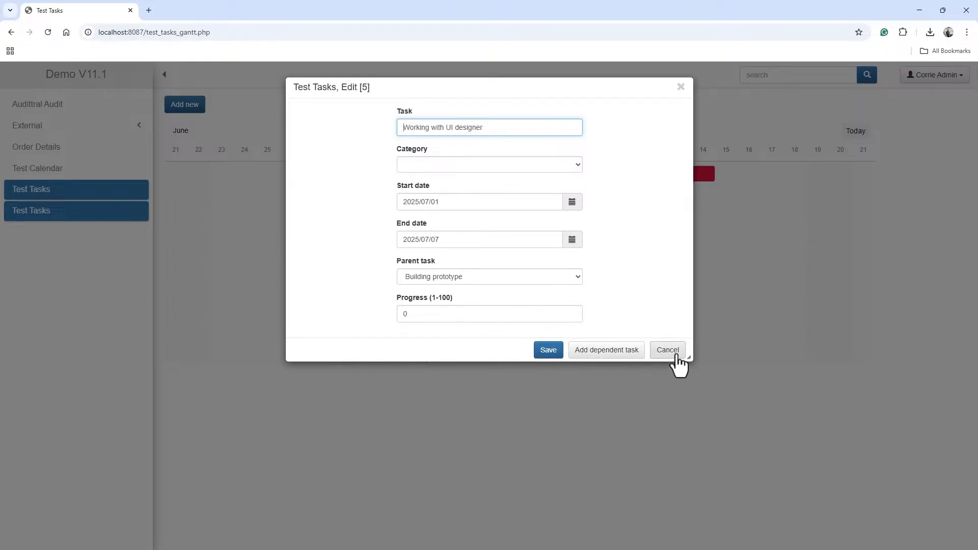
{"action": "left_click", "coordinate": [680, 87]}
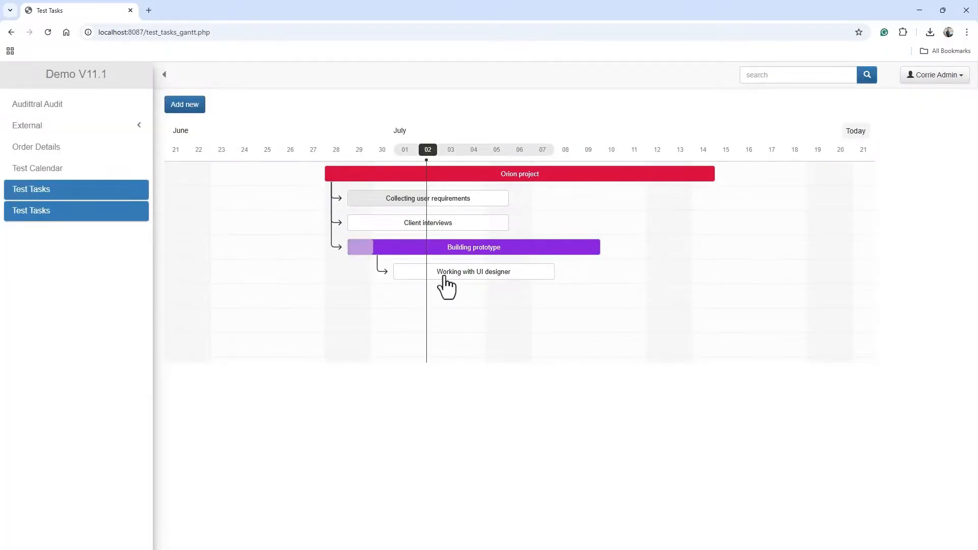
{"action": "left_click", "coordinate": [444, 248]}
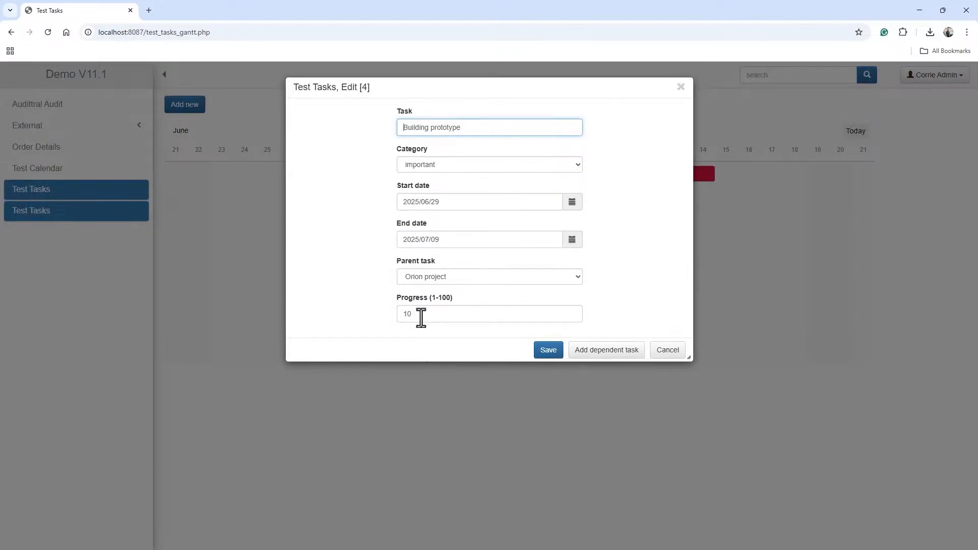
{"action": "left_click", "coordinate": [667, 350]}
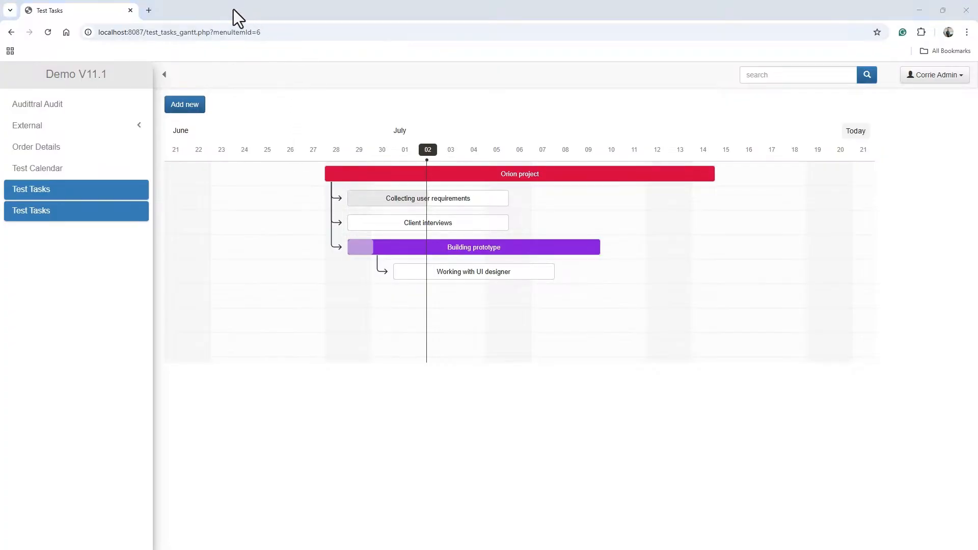
- Open a new browser tab and go to github.com
{"action": "left_click", "coordinate": [150, 11]}
{"action": "left_click", "coordinate": [148, 31]}
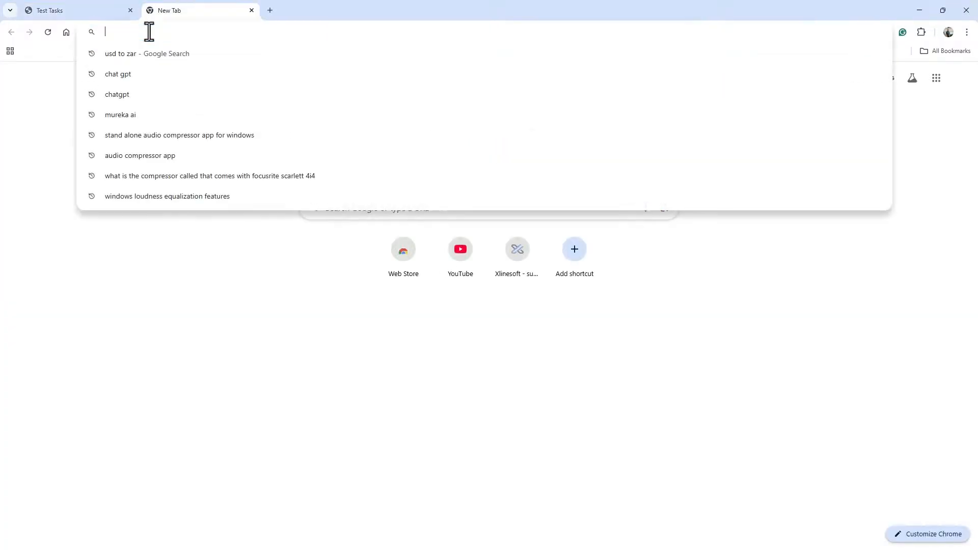
{"action": "type", "text": "github.com"}
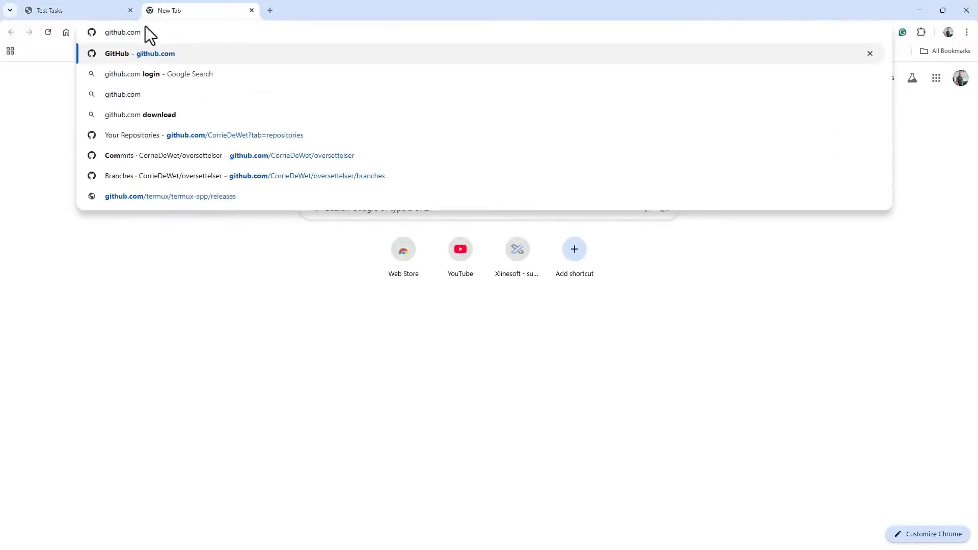
{"action": "key", "text": "Return"}
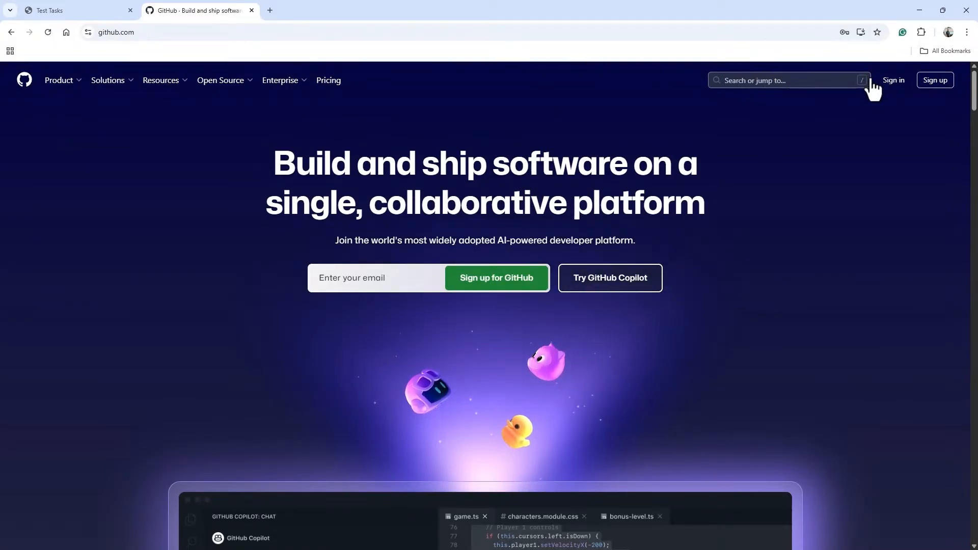
- Sign in to GitHub with the saved credentials, unlocking them by entering the Windows security PIN
{"action": "left_click", "coordinate": [894, 82]}
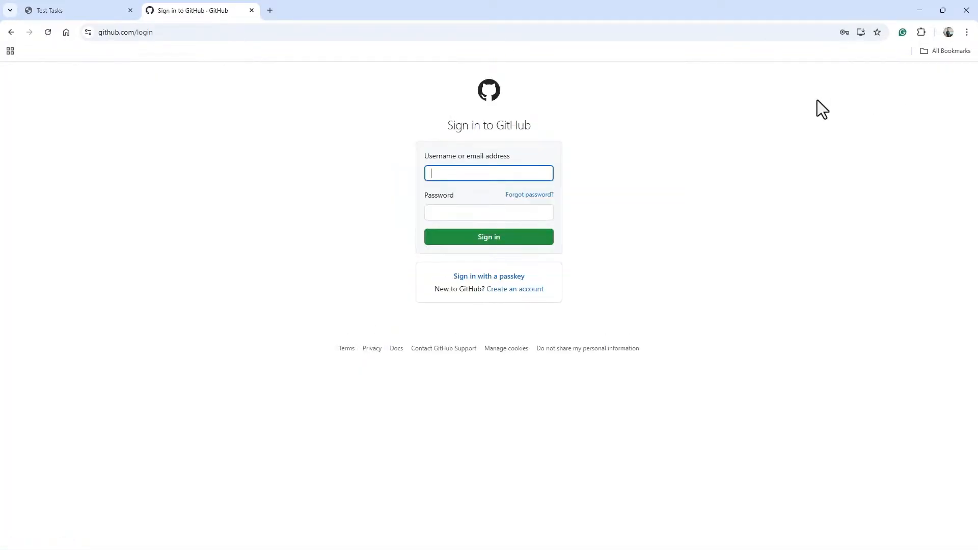
{"action": "left_click", "coordinate": [459, 175]}
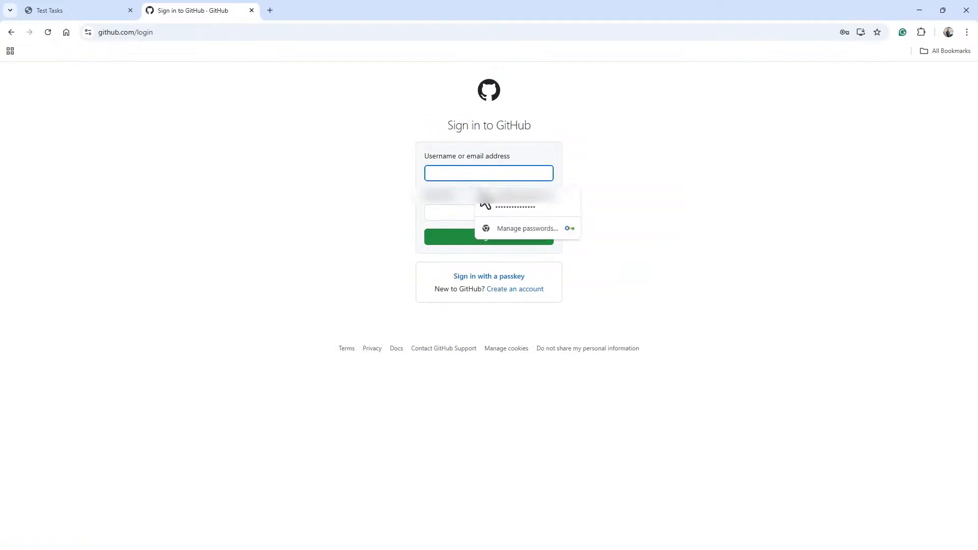
{"action": "left_click", "coordinate": [510, 206]}
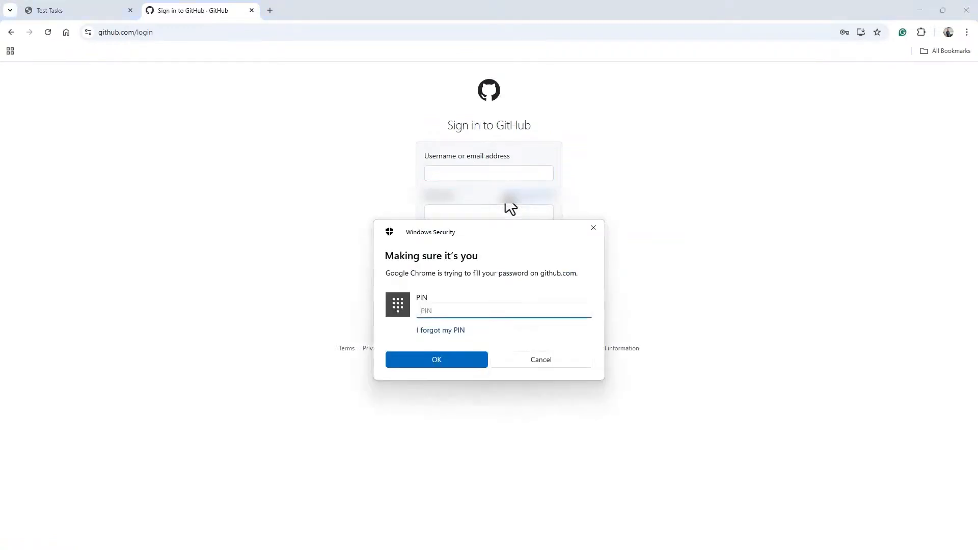
{"action": "type", "text": "••••••••"}
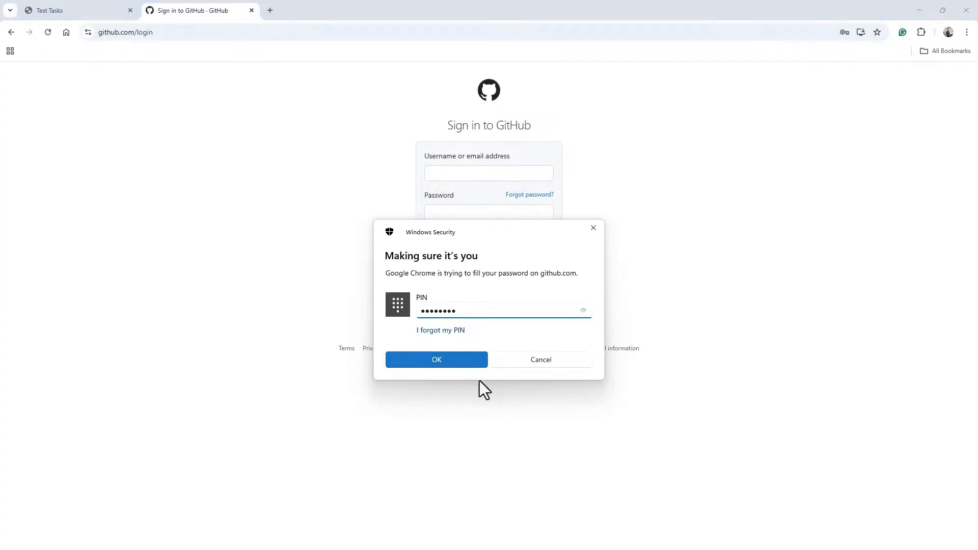
{"action": "left_click", "coordinate": [443, 365]}
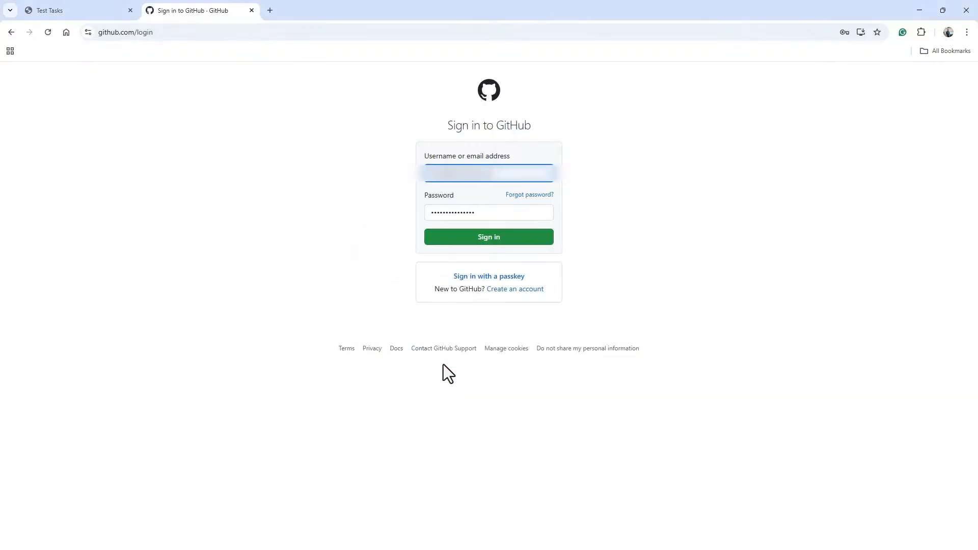
{"action": "left_click", "coordinate": [495, 239]}
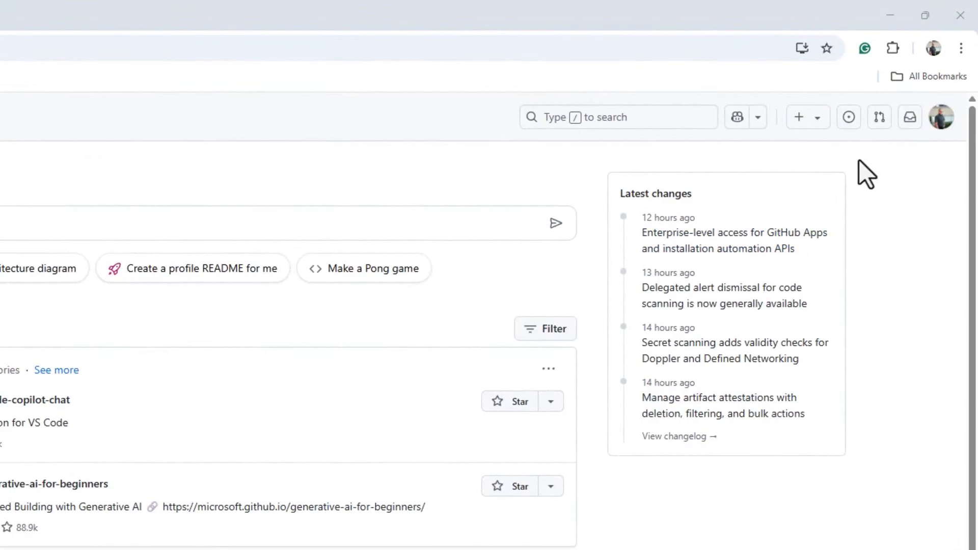
- Start a new GitHub repository and name it phprv111beta
{"action": "left_click", "coordinate": [807, 116]}
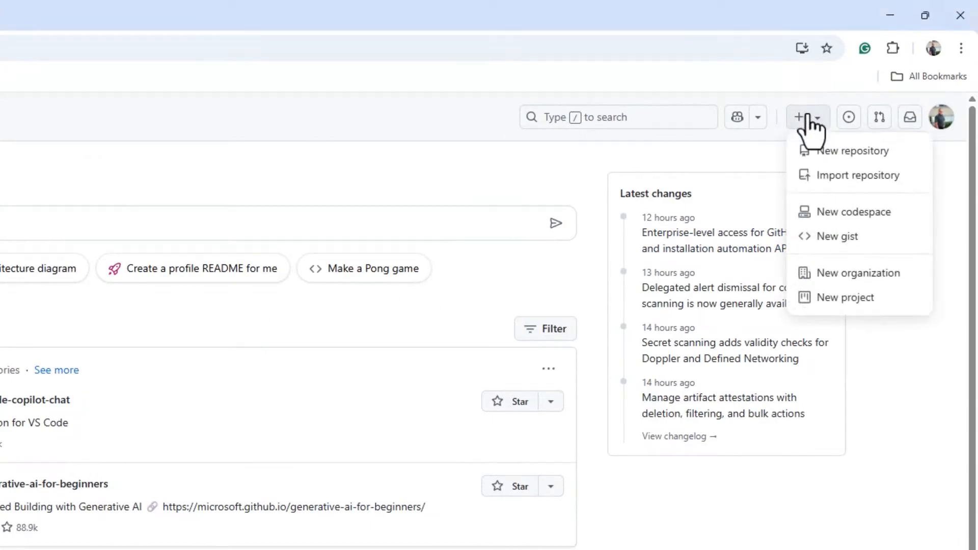
{"action": "left_click", "coordinate": [839, 151]}
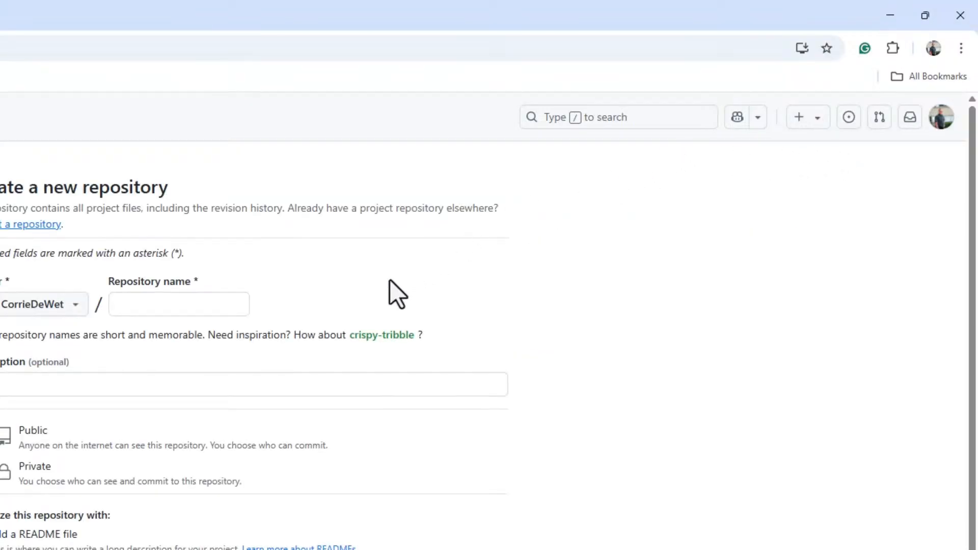
{"action": "left_click", "coordinate": [143, 304]}
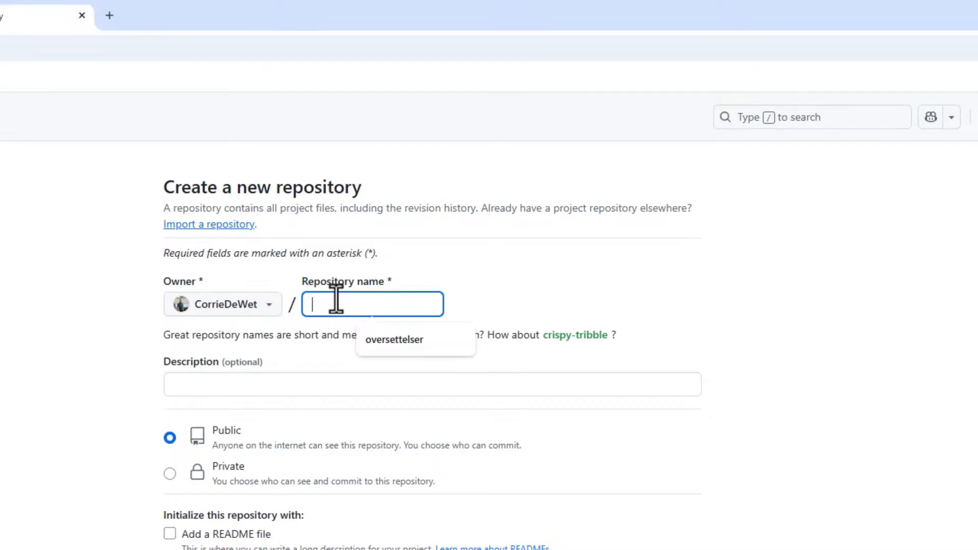
{"action": "type", "text": "phpr"}
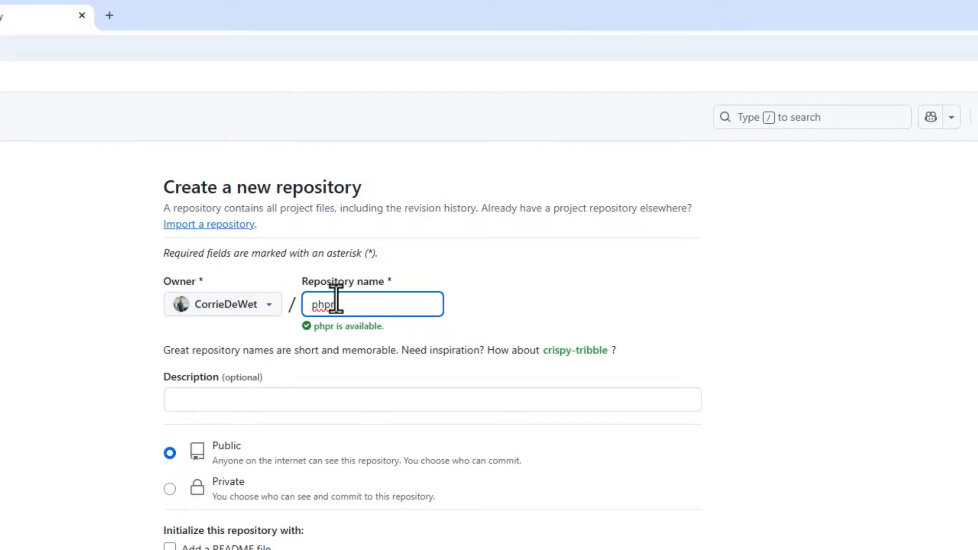
{"action": "type", "text": "v111"}
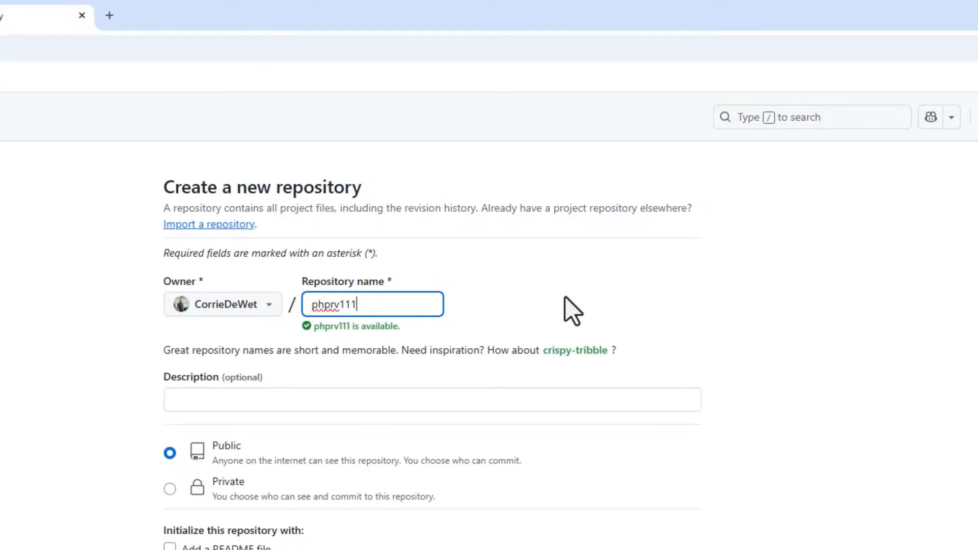
{"action": "type", "text": "beta"}
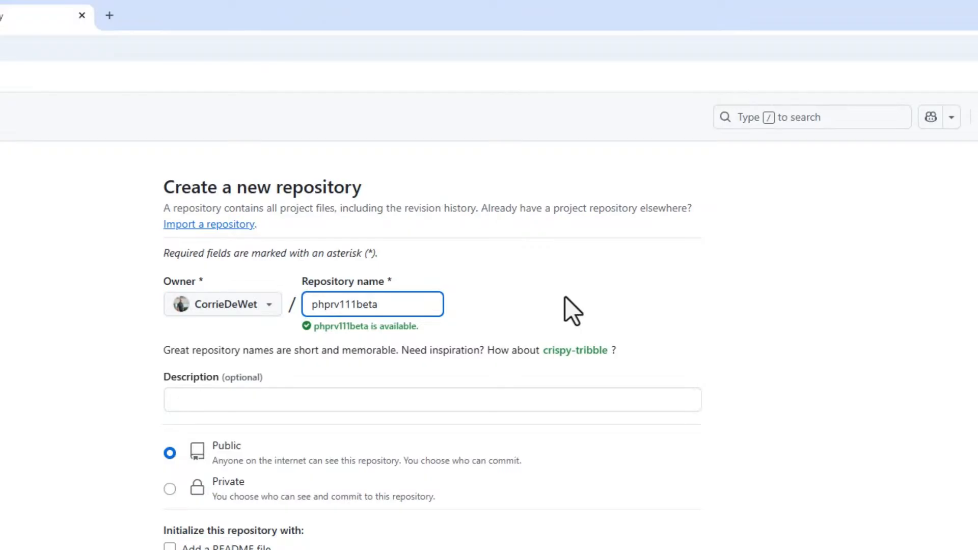
- Set the repository description to phprv111beta and make the repository private
{"action": "left_click", "coordinate": [224, 401]}
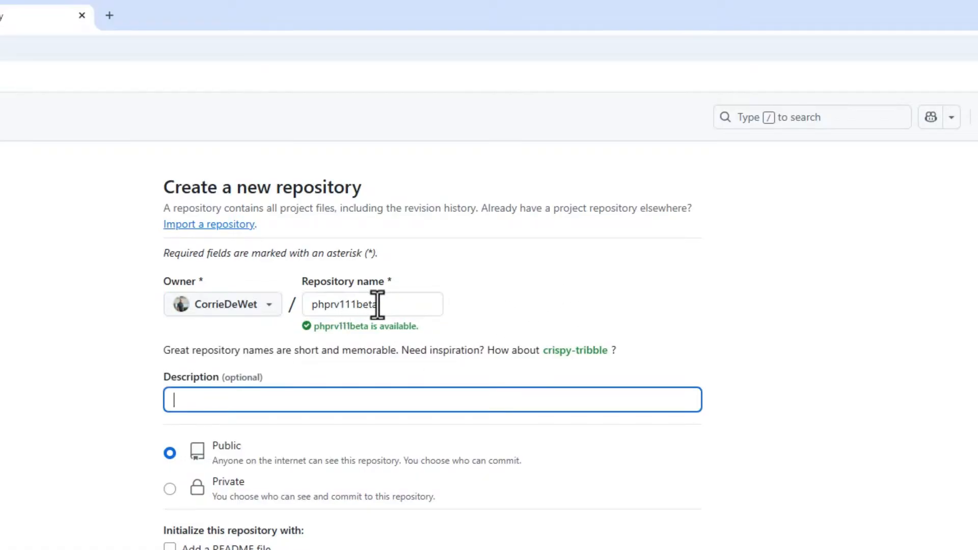
{"action": "left_click_drag", "start_coordinate": [378, 304], "coordinate": [345, 304]}
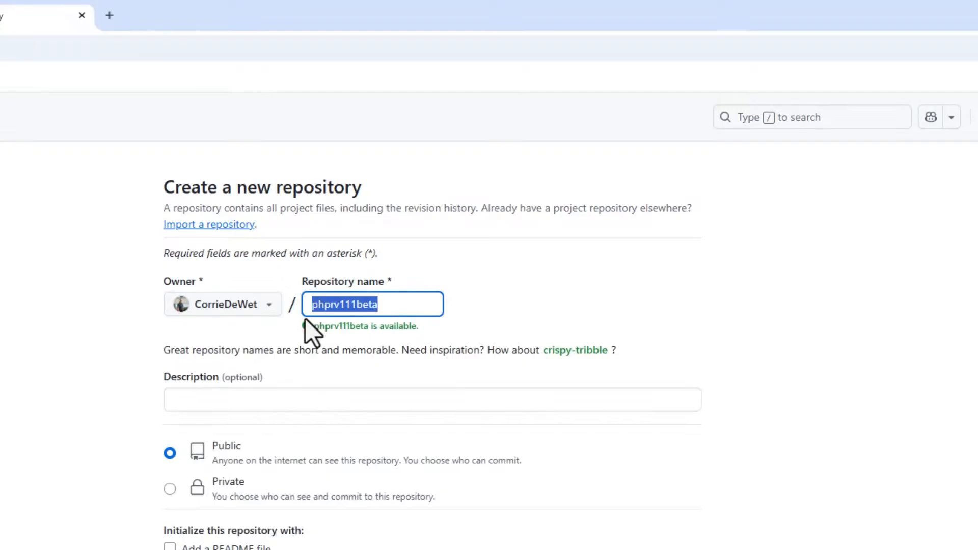
{"action": "left_click", "coordinate": [239, 406]}
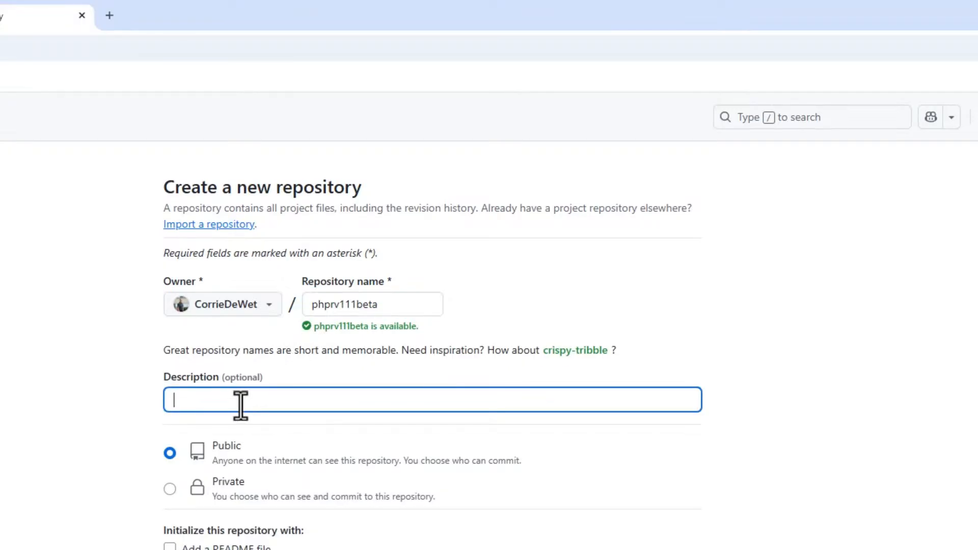
{"action": "type", "text": "phprv111beta"}
{"action": "left_click", "coordinate": [170, 489]}
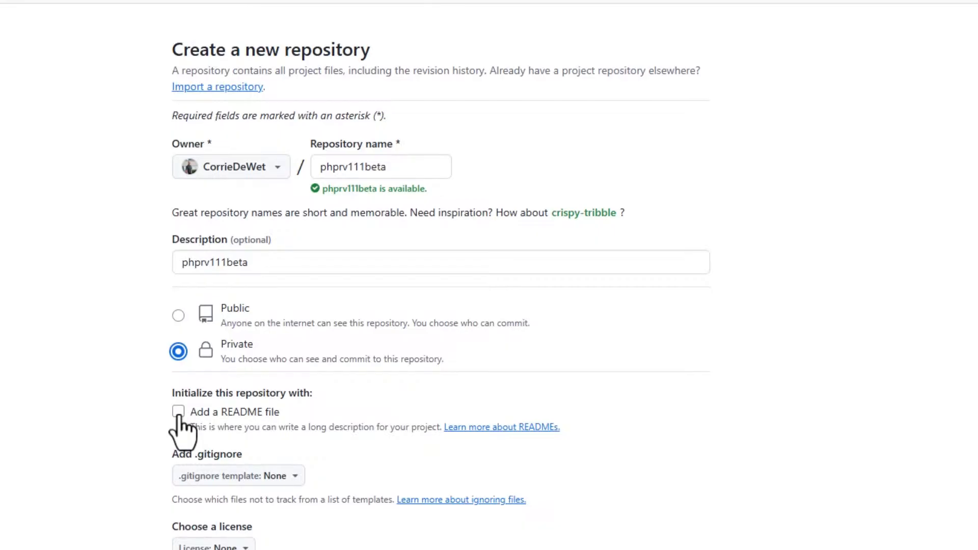
- Add a README file, leave the license as None, and create the repository
{"action": "left_click", "coordinate": [178, 413]}
{"action": "scroll", "coordinate": [366, 481], "scroll_direction": "down", "scroll_amount": 2}
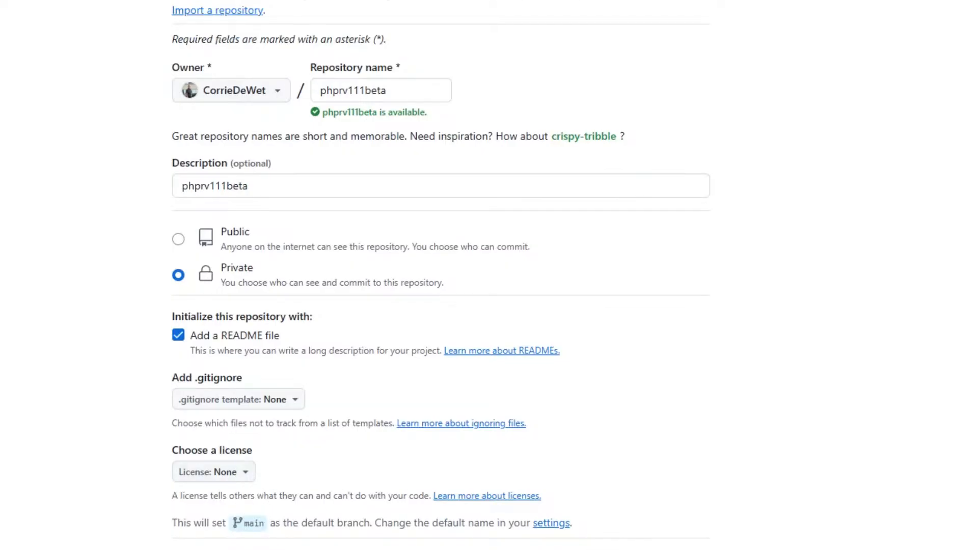
{"action": "left_click", "coordinate": [246, 479]}
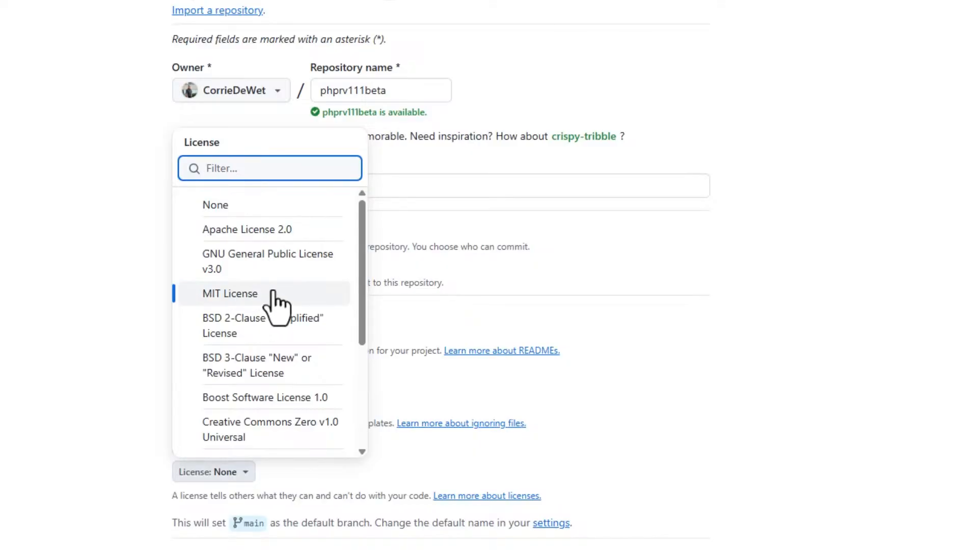
{"action": "left_click", "coordinate": [418, 466]}
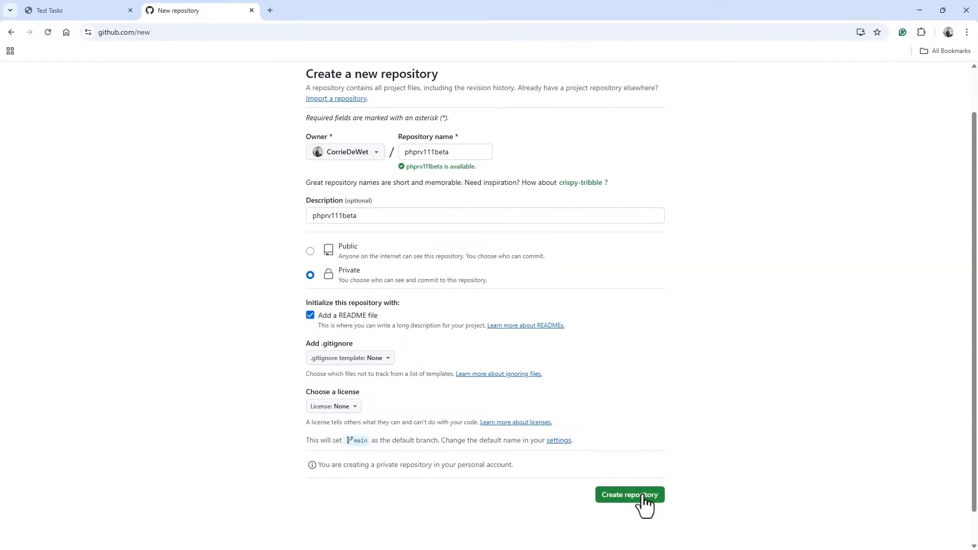
{"action": "left_click", "coordinate": [643, 496]}
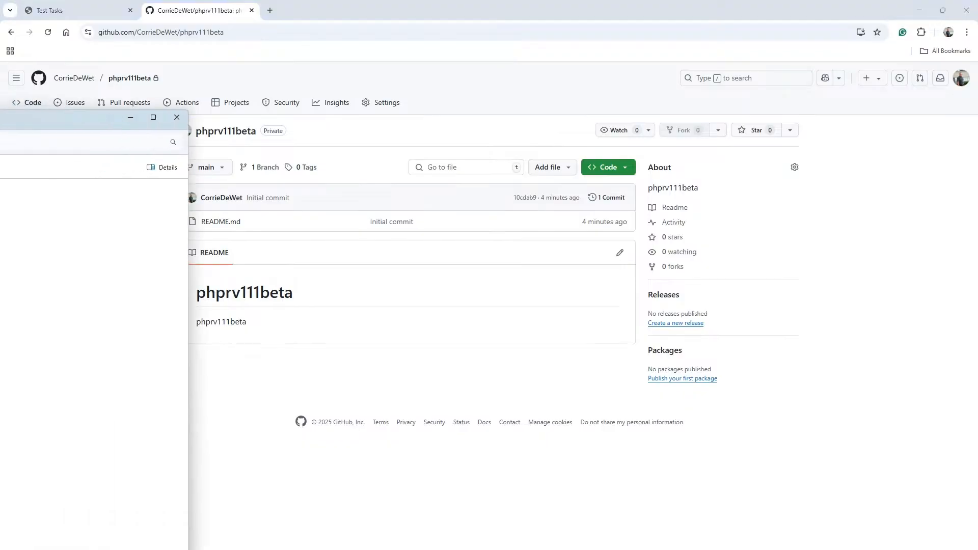
- Create a new folder named phprv111beta inside D:\Outputs\git
{"action": "left_click_drag", "start_coordinate": [137, 111], "coordinate": [351, 5]}
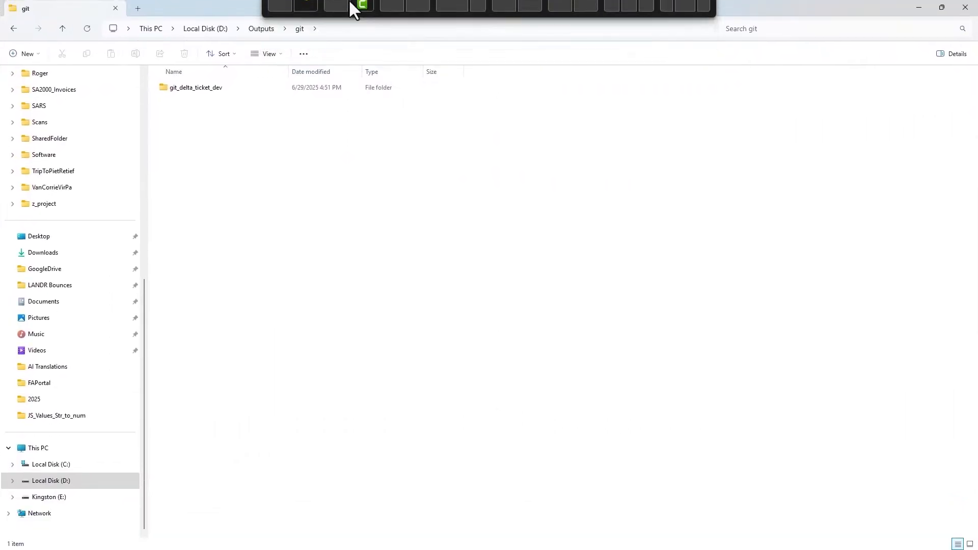
{"action": "left_click", "coordinate": [346, 31]}
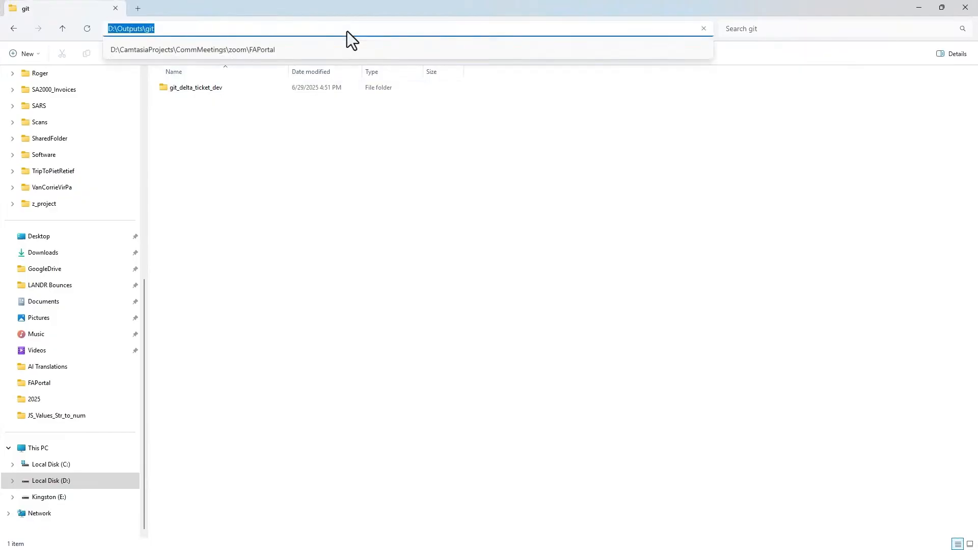
{"action": "left_click", "coordinate": [165, 29]}
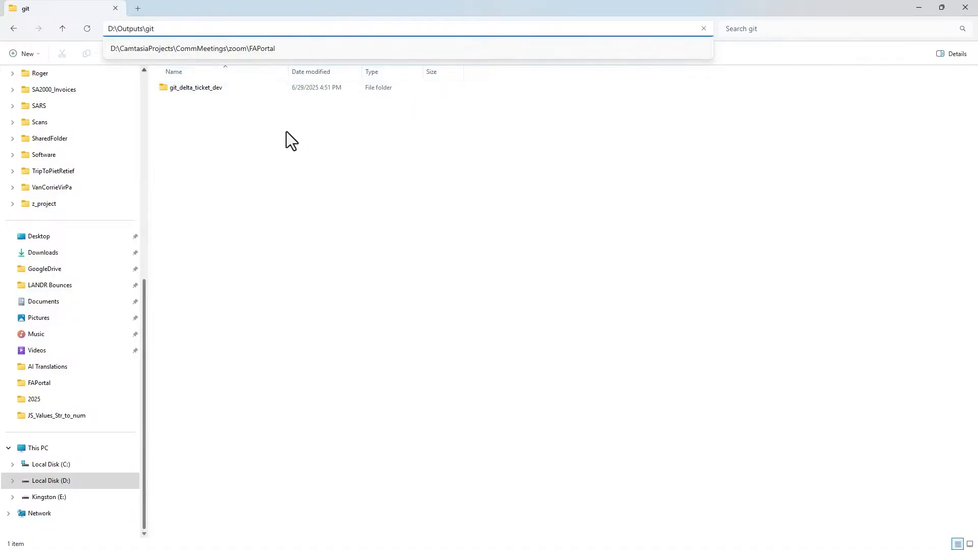
{"action": "left_click", "coordinate": [206, 127]}
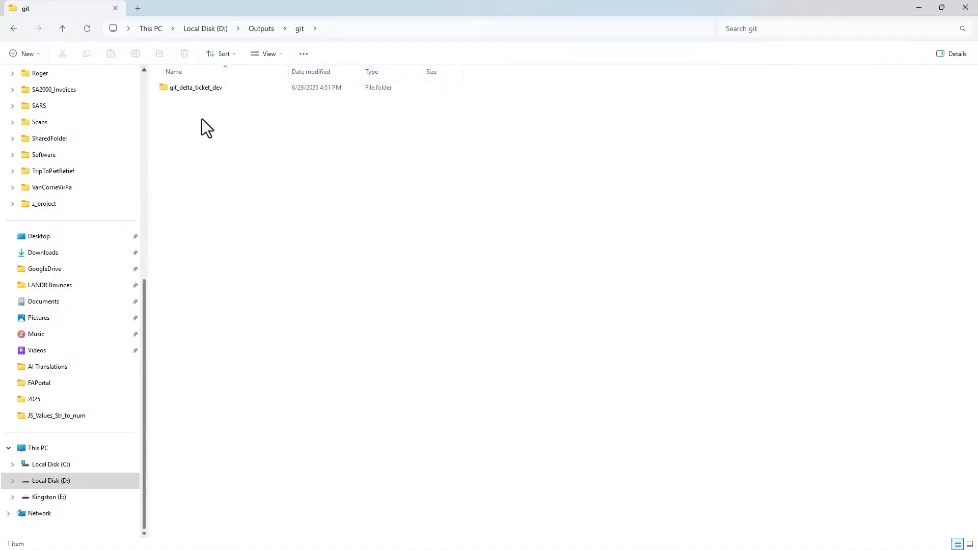
{"action": "right_click", "coordinate": [167, 118]}
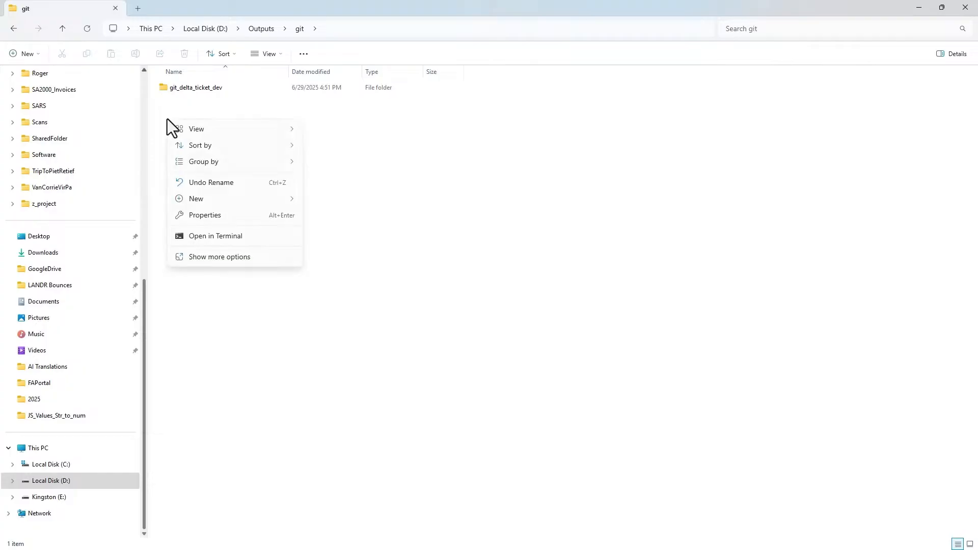
{"action": "left_click", "coordinate": [24, 54]}
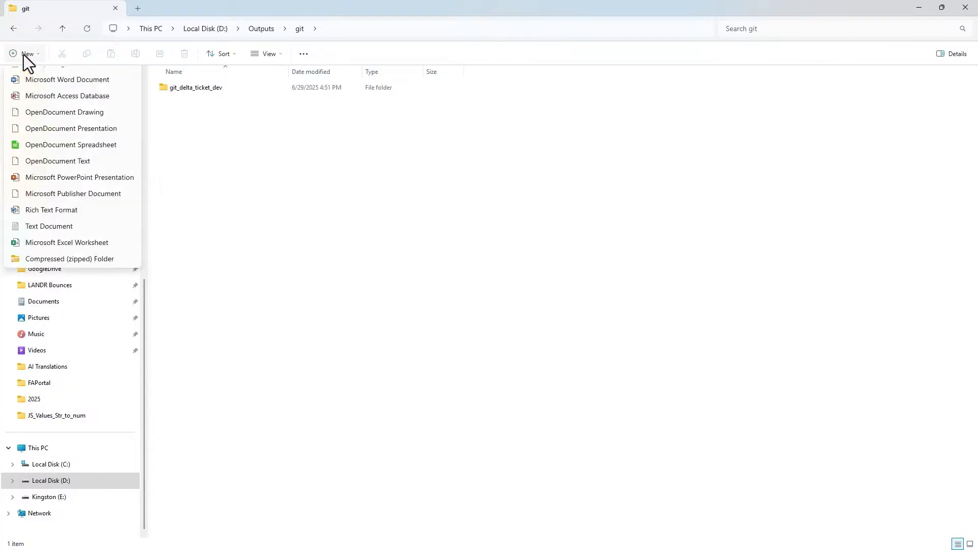
{"action": "left_click", "coordinate": [32, 77]}
{"action": "key", "text": "alt+d"}
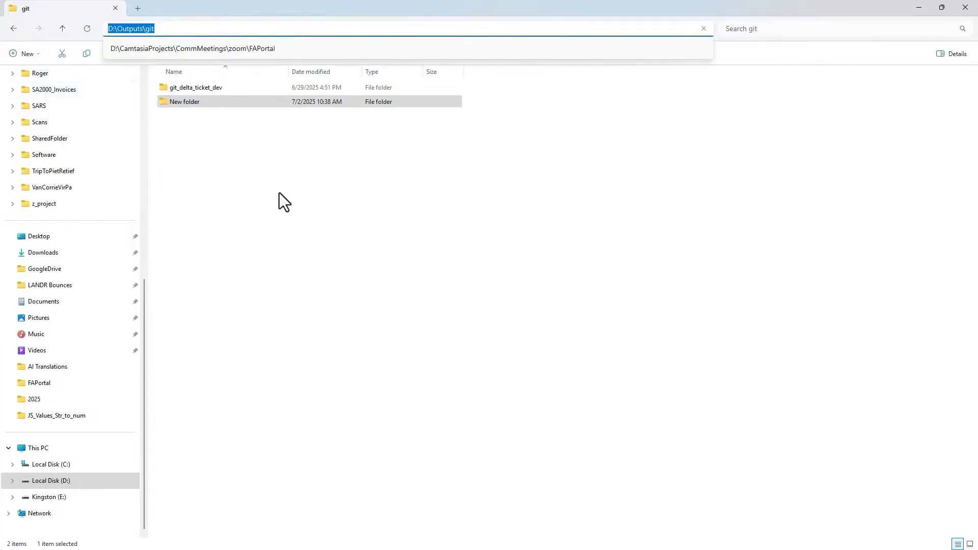
{"action": "left_click", "coordinate": [203, 100]}
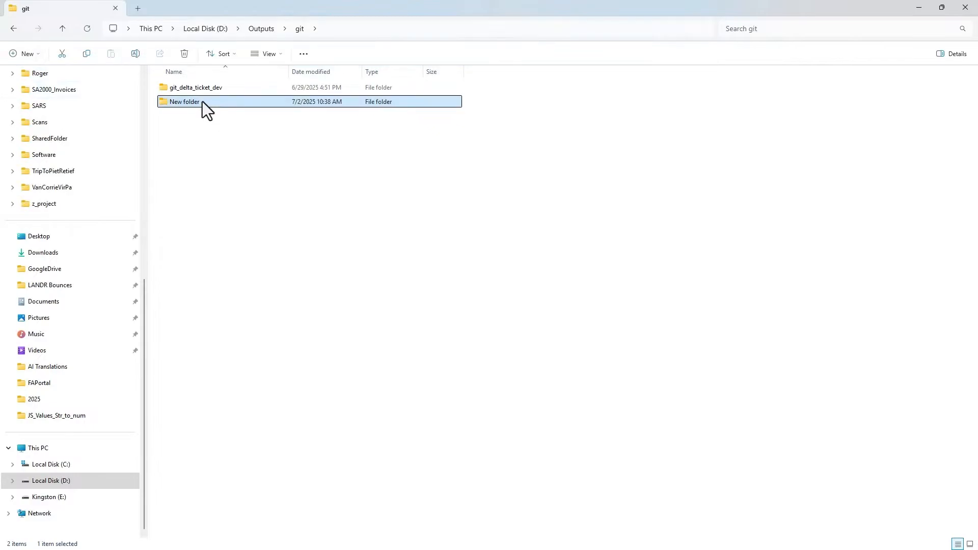
{"action": "left_click", "coordinate": [203, 102]}
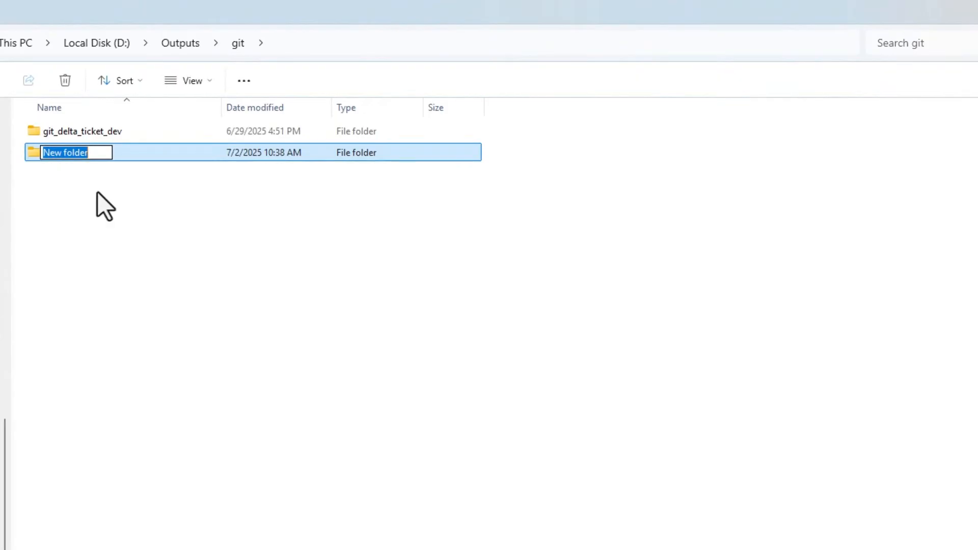
{"action": "type", "text": "phpr"}
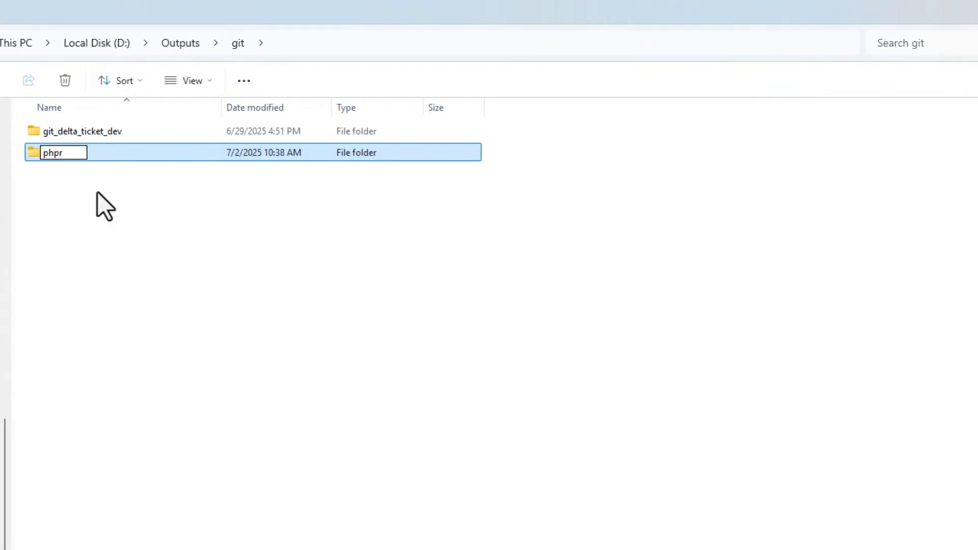
{"action": "type", "text": "v111"}
{"action": "type", "text": "beta"}
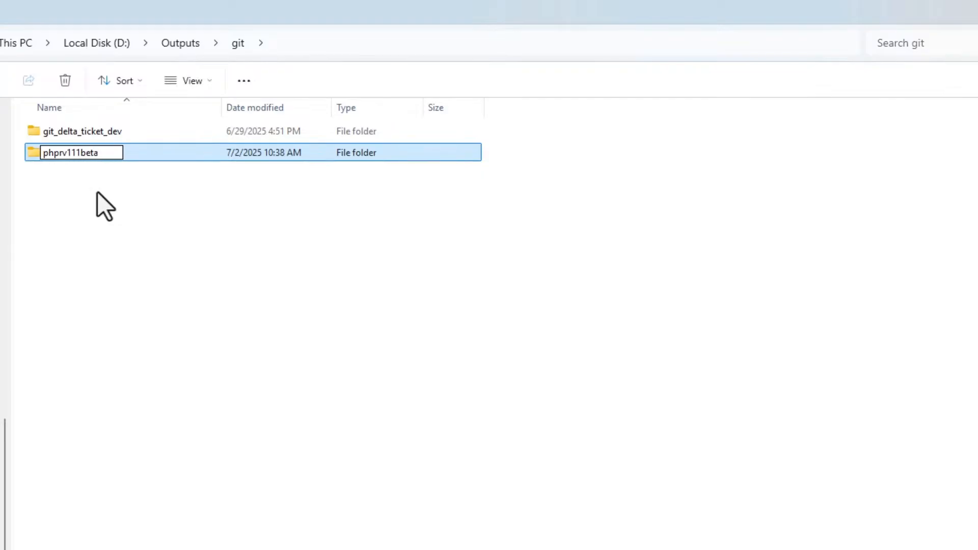
{"action": "key", "text": "Return"}
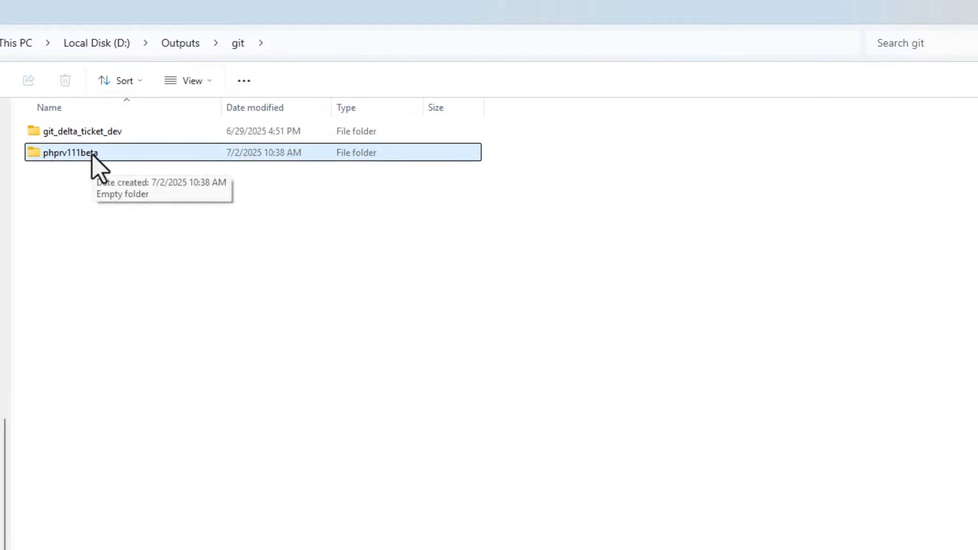
- Open the Git CMD window and switch to the D: drive
{"action": "double_click", "coordinate": [93, 152]}
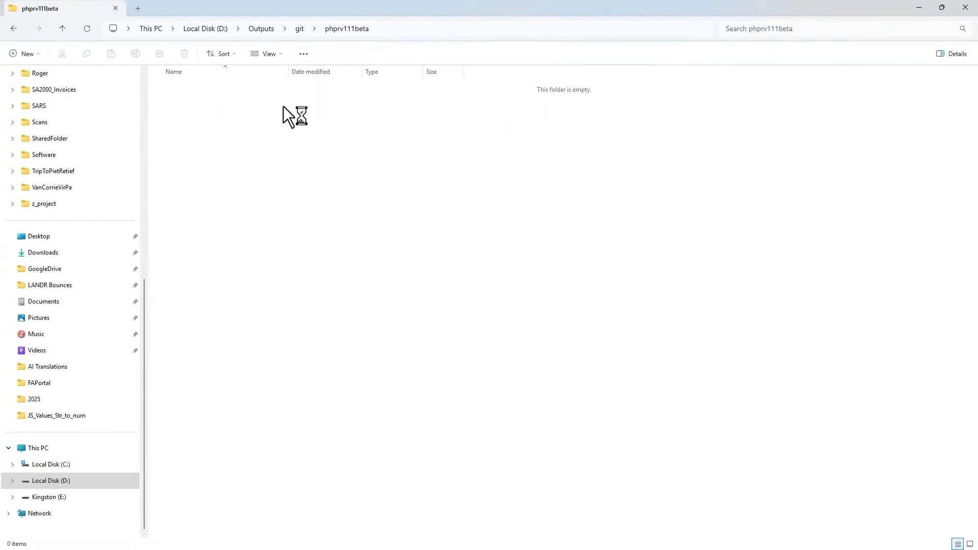
{"action": "left_click", "coordinate": [13, 28]}
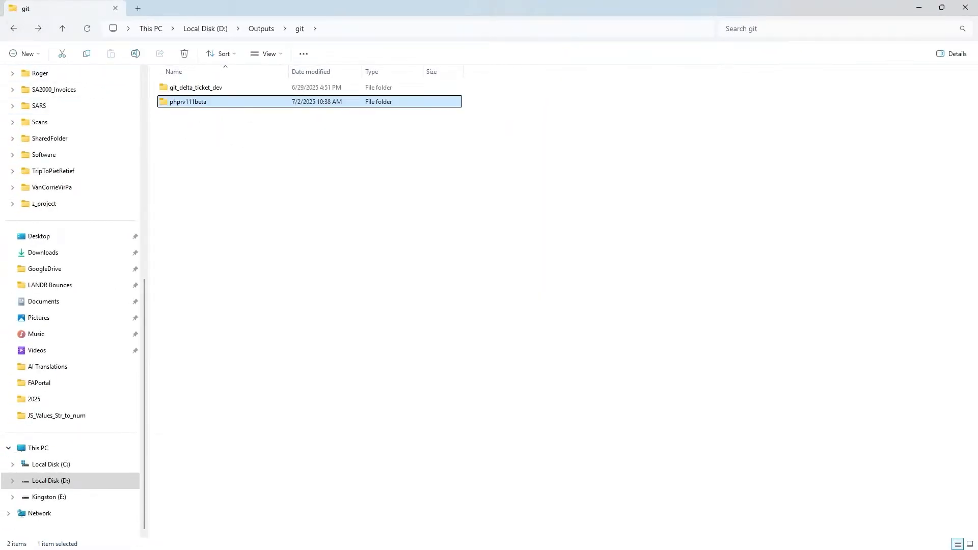
{"action": "key", "text": "alt+Tab"}
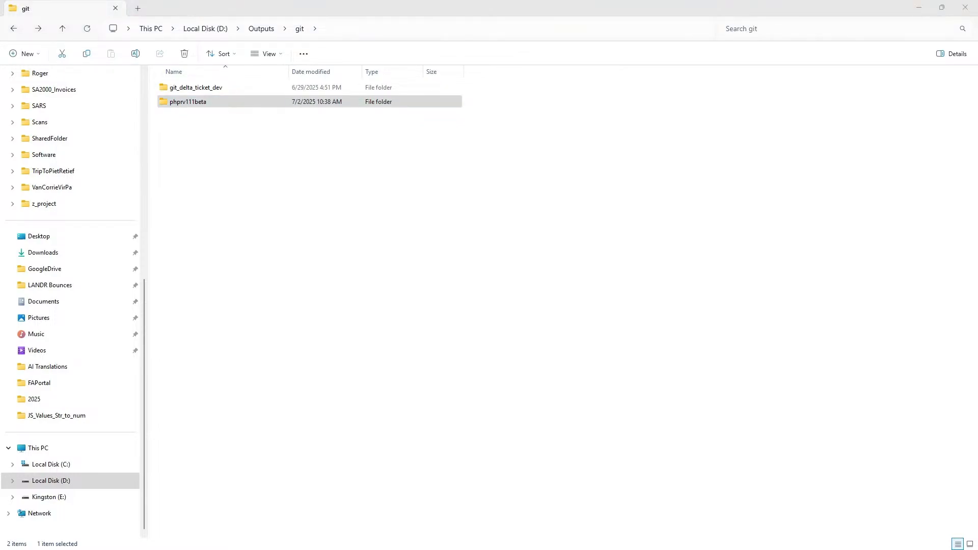
{"action": "left_click_drag", "start_coordinate": [0, 210], "coordinate": [379, 127]}
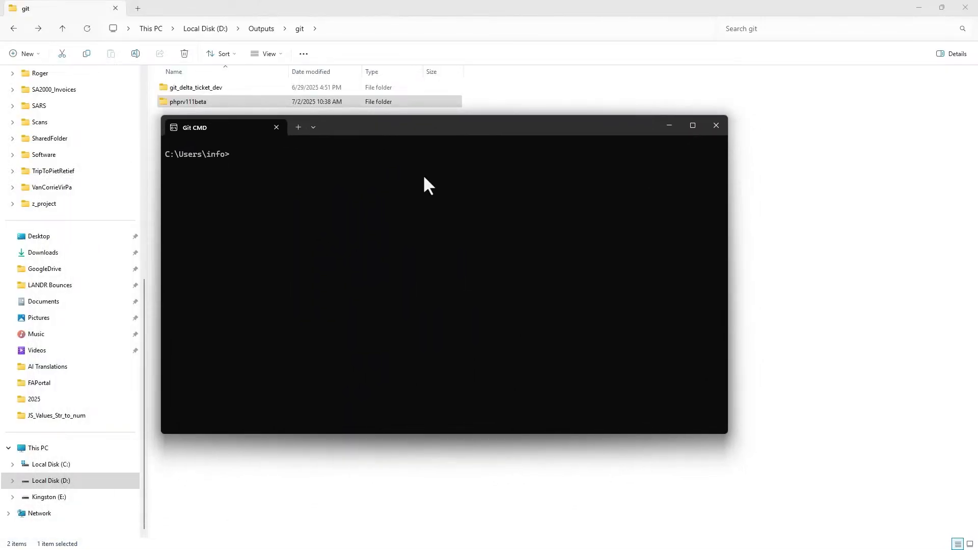
{"action": "left_click_drag", "start_coordinate": [319, 130], "coordinate": [310, 126]}
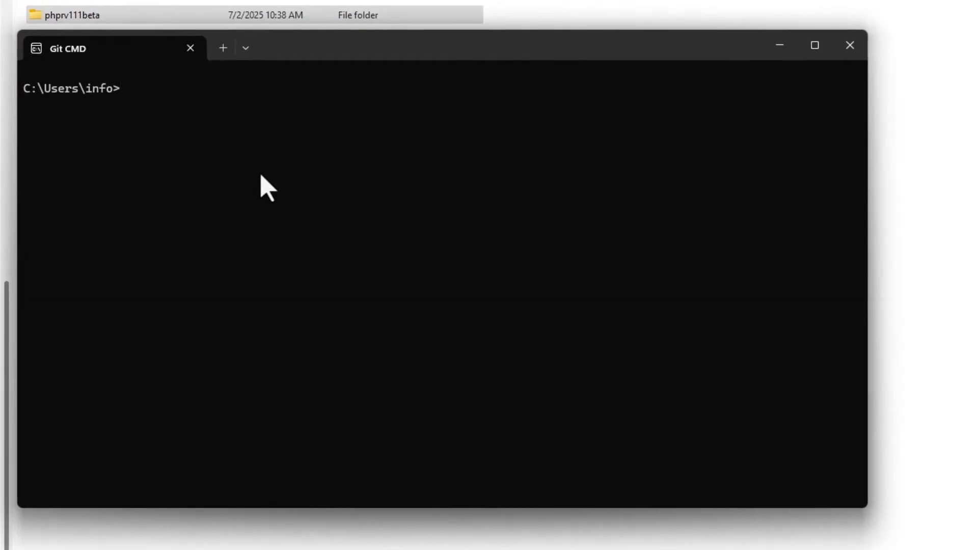
{"action": "type", "text": "d:"}
{"action": "key", "text": "Return"}
- Run git init at the root of the D: drive
{"action": "type", "text": "git init"}
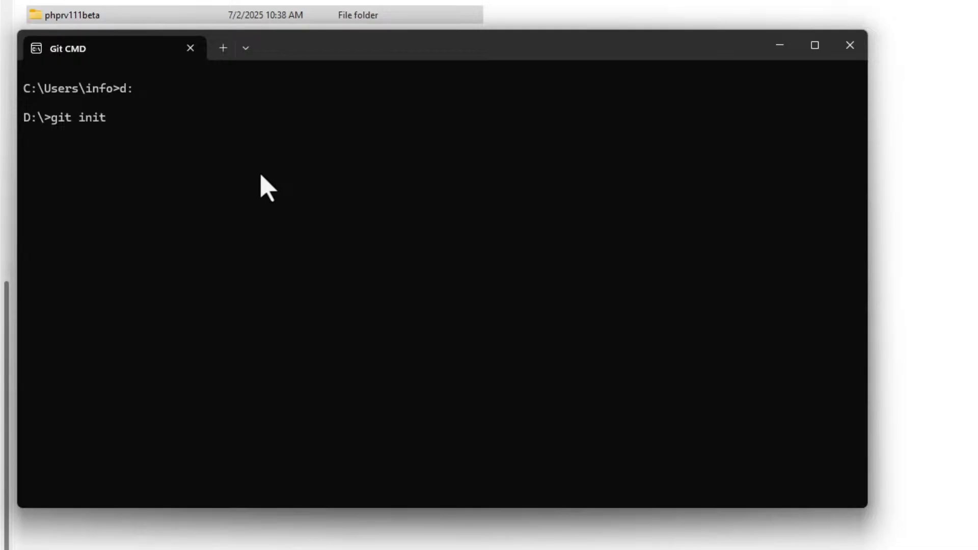
{"action": "key", "text": "Return"}
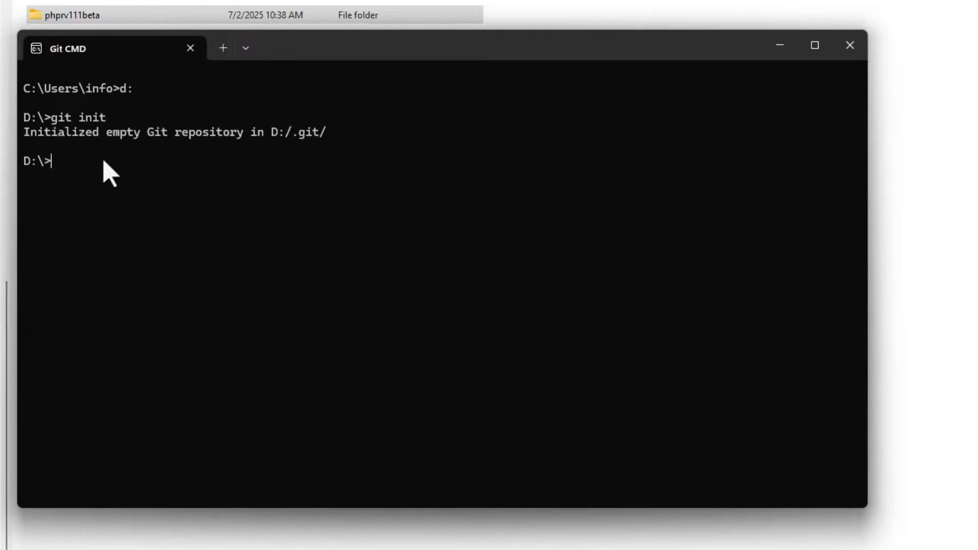
- Change the command prompt's directory to outputs\git
{"action": "type", "text": "cd"}
{"action": "type", "text": "outputs/"}
{"action": "key", "text": "BackSpace"}
{"action": "type", "text": "\\gi"}
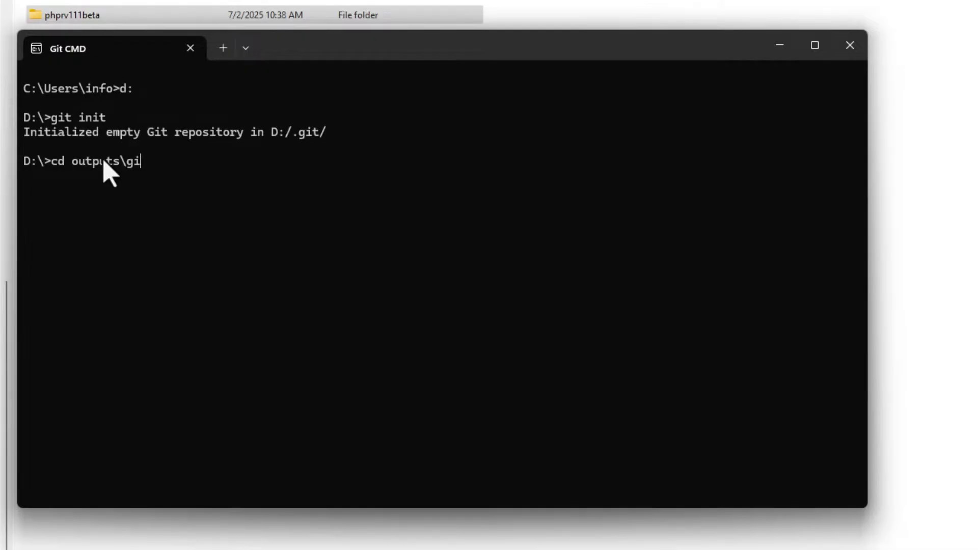
{"action": "type", "text": "t"}
{"action": "key", "text": "Return"}
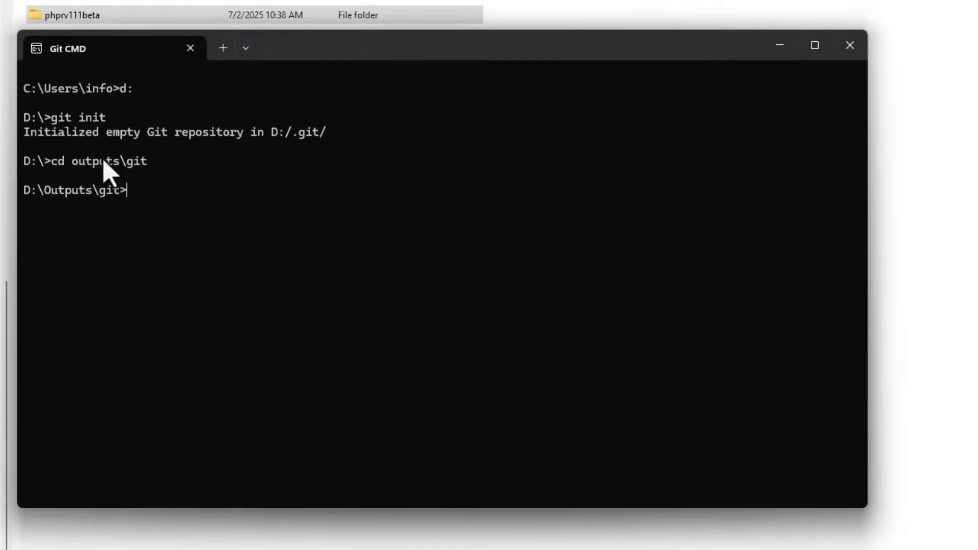
- Change into the phprv111beta folder and initialize a Git repository there with git init
{"action": "type", "text": "cd phprv111"}
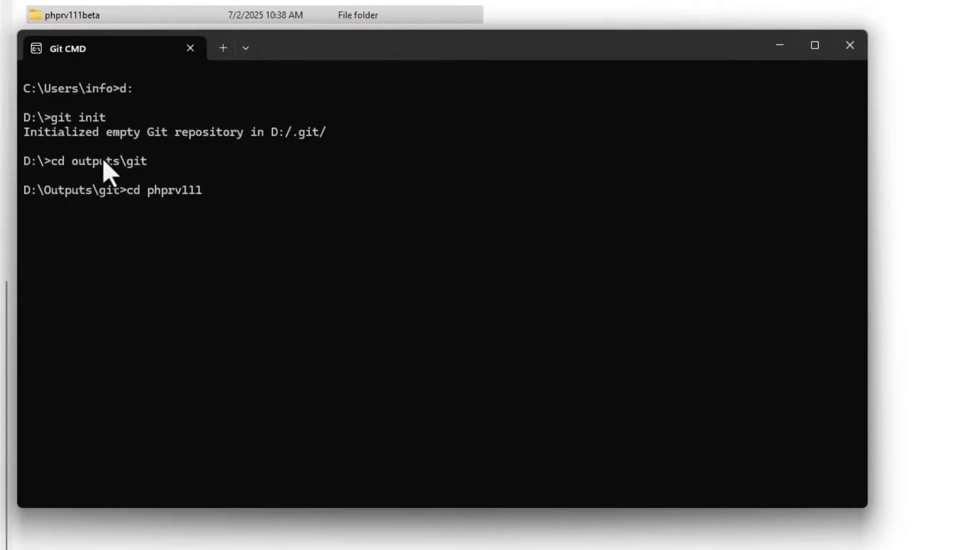
{"action": "type", "text": "beta"}
{"action": "key", "text": "Return"}
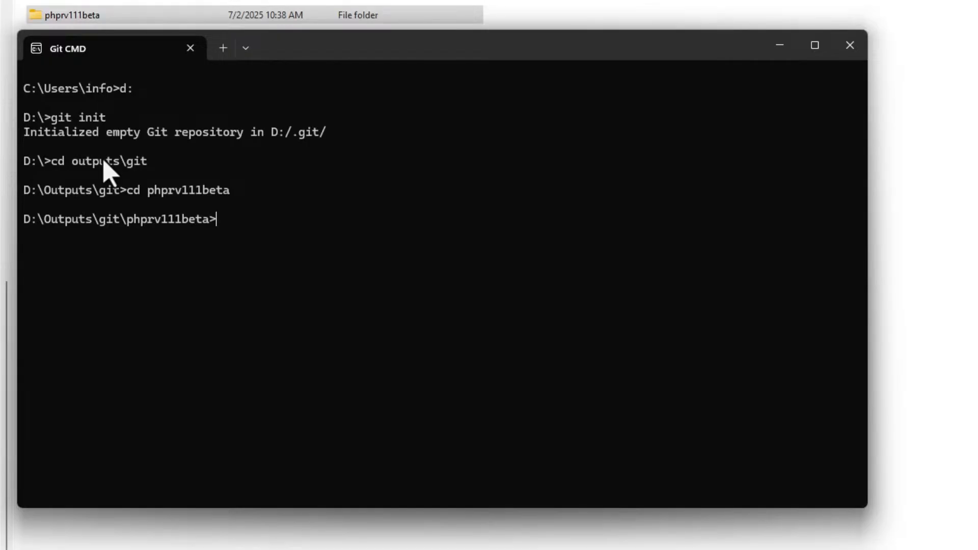
{"action": "type", "text": "git init"}
{"action": "key", "text": "Return"}
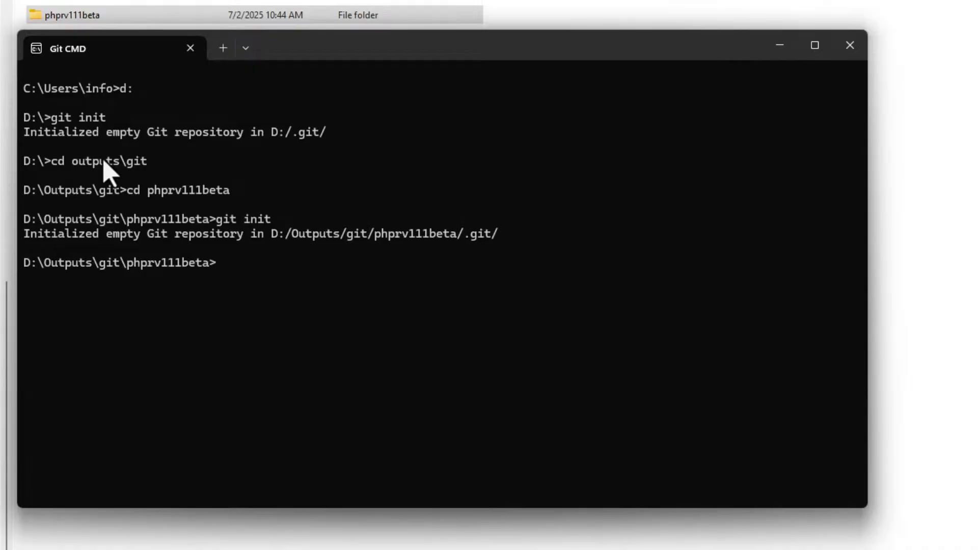
- Add the new GitHub repository's URL as the remote named origin
{"action": "type", "text": "git remote add"}
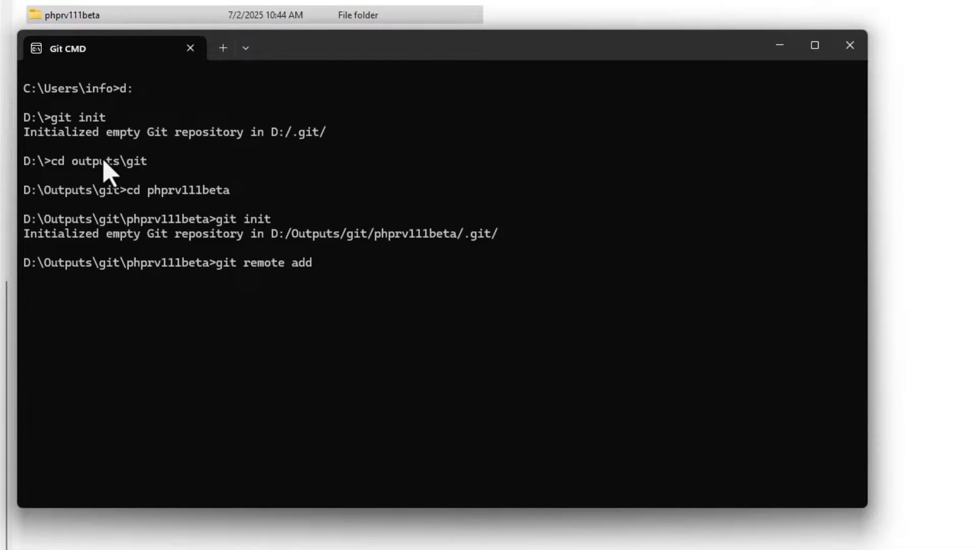
{"action": "type", "text": " origin"}
{"action": "type", "text": "https://github.com/CorrieDeWet/phprv111beta"}
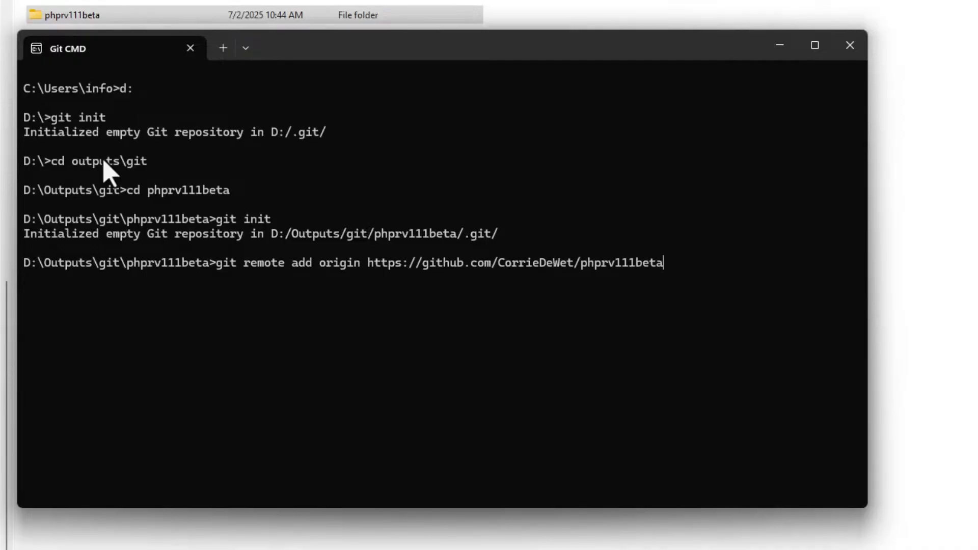
{"action": "key", "text": "Return"}
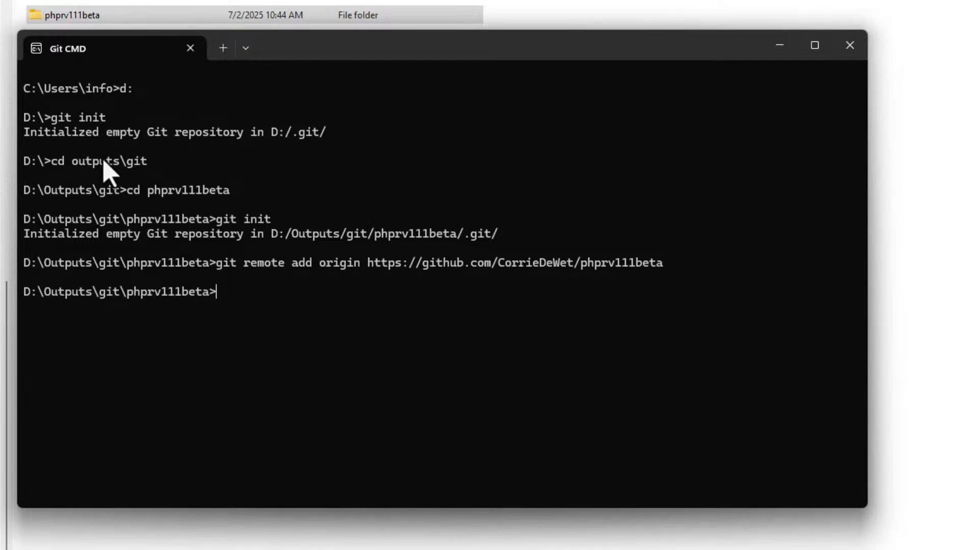
- Rename the current branch to main with git branch -M main
{"action": "type", "text": "git branch ="}
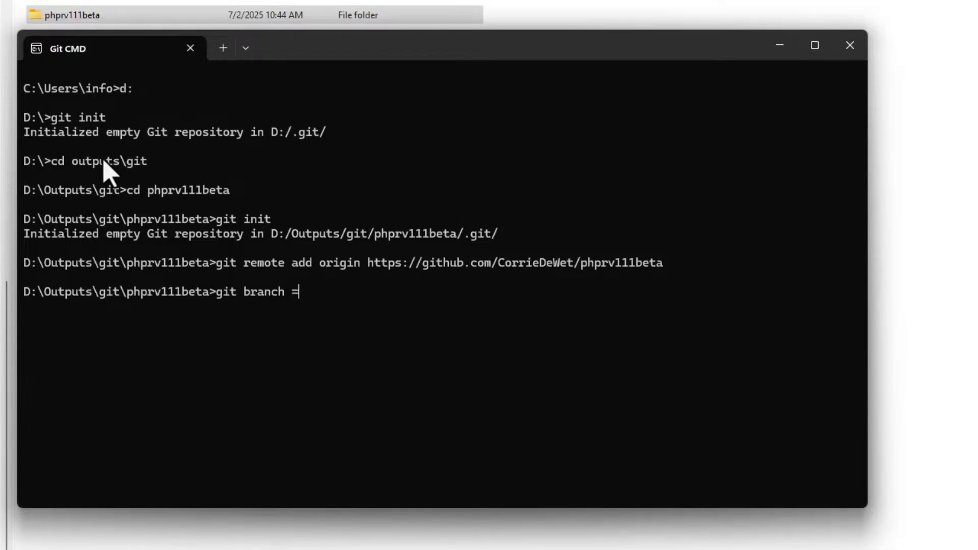
{"action": "type", "text": "M"}
{"action": "key", "text": "BackSpace"}
{"action": "key", "text": "BackSpace"}
{"action": "type", "text": "-M main"}
{"action": "key", "text": "Return"}
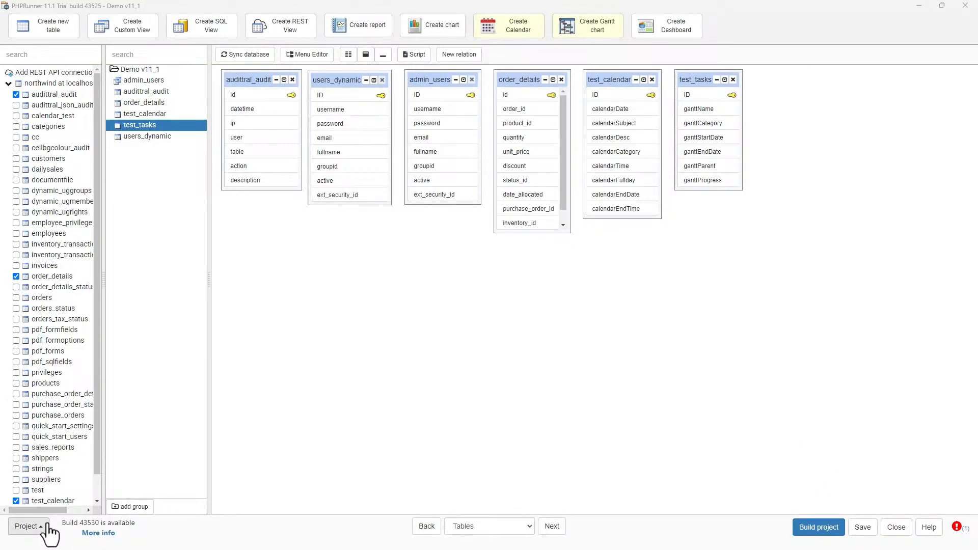
- In PHPRunner, open Version Control Settings and set the export directory to D:\Outputs\git\phprv111beta
{"action": "left_click", "coordinate": [38, 528]}
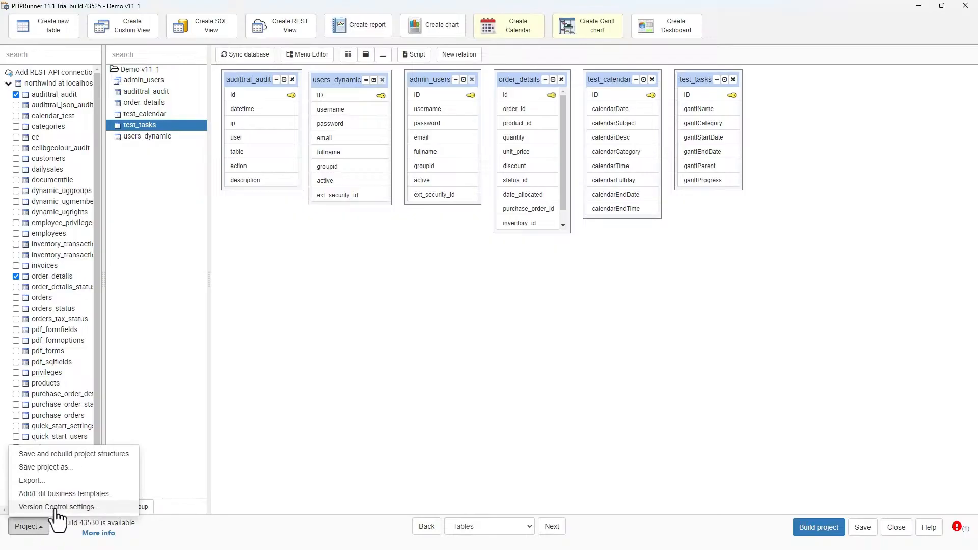
{"action": "left_click", "coordinate": [55, 509]}
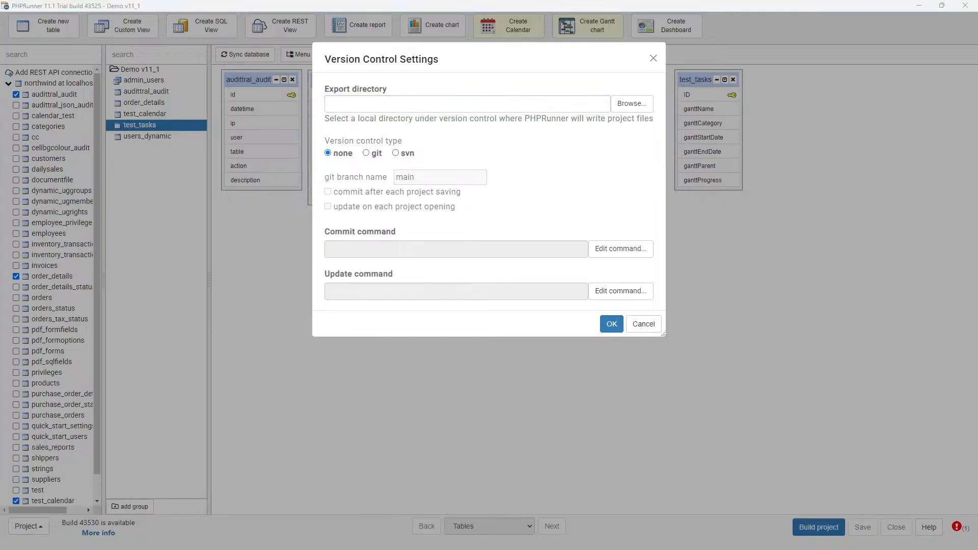
{"action": "left_click", "coordinate": [636, 108]}
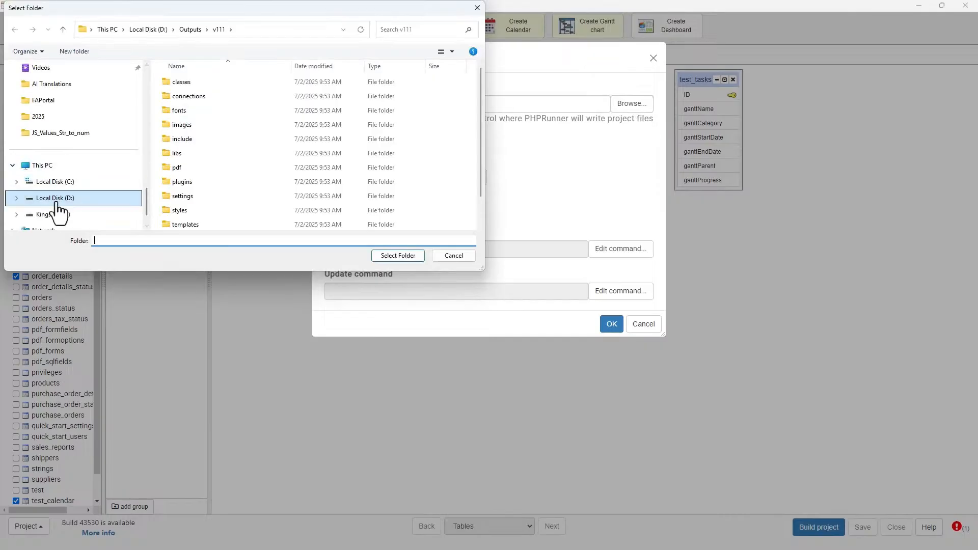
{"action": "scroll", "coordinate": [214, 168], "scroll_direction": "down", "scroll_amount": 1}
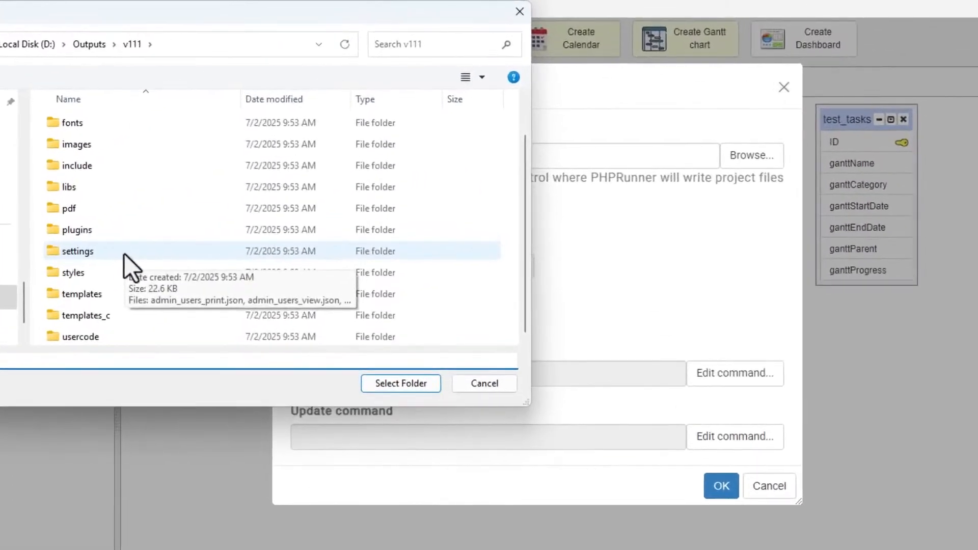
{"action": "scroll", "coordinate": [169, 211], "scroll_direction": "up", "scroll_amount": 1}
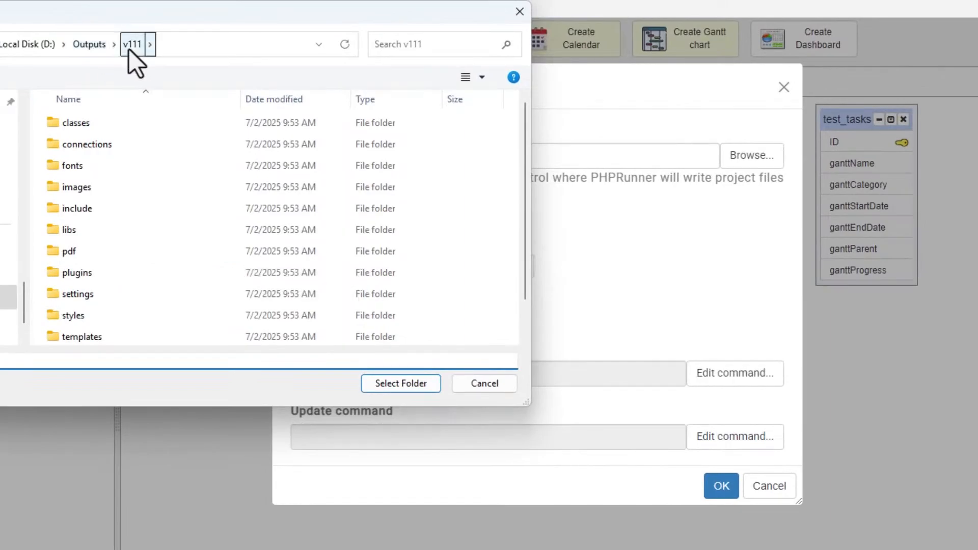
{"action": "left_click", "coordinate": [91, 46]}
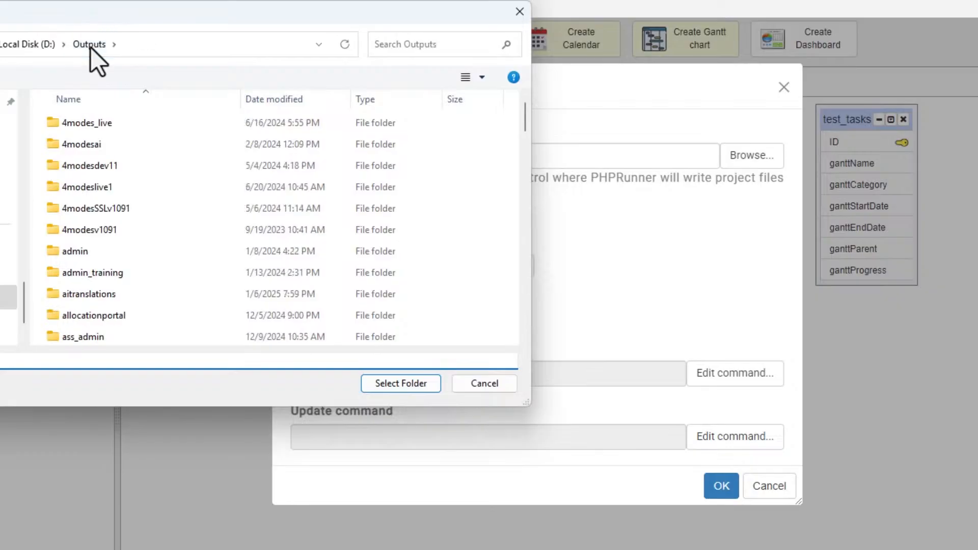
{"action": "scroll", "coordinate": [123, 273], "scroll_direction": "down", "scroll_amount": 6}
{"action": "scroll", "coordinate": [121, 275], "scroll_direction": "down", "scroll_amount": 12}
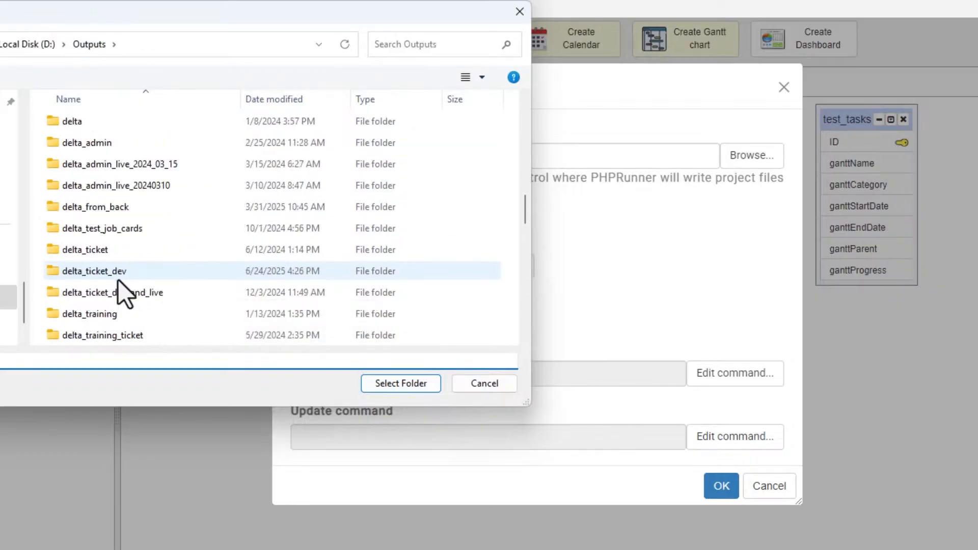
{"action": "scroll", "coordinate": [117, 281], "scroll_direction": "down", "scroll_amount": 2}
{"action": "scroll", "coordinate": [118, 281], "scroll_direction": "up", "scroll_amount": 1}
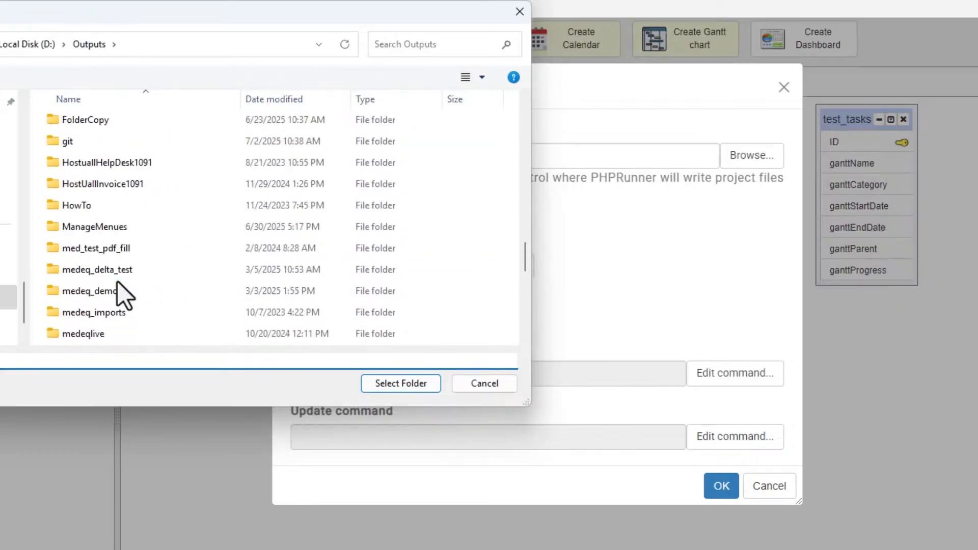
{"action": "double_click", "coordinate": [73, 146]}
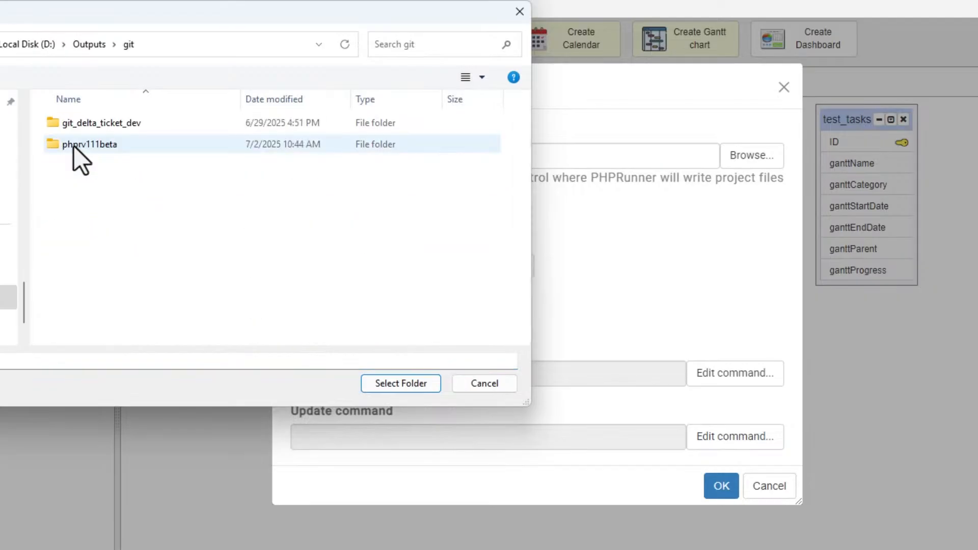
{"action": "left_click", "coordinate": [100, 147]}
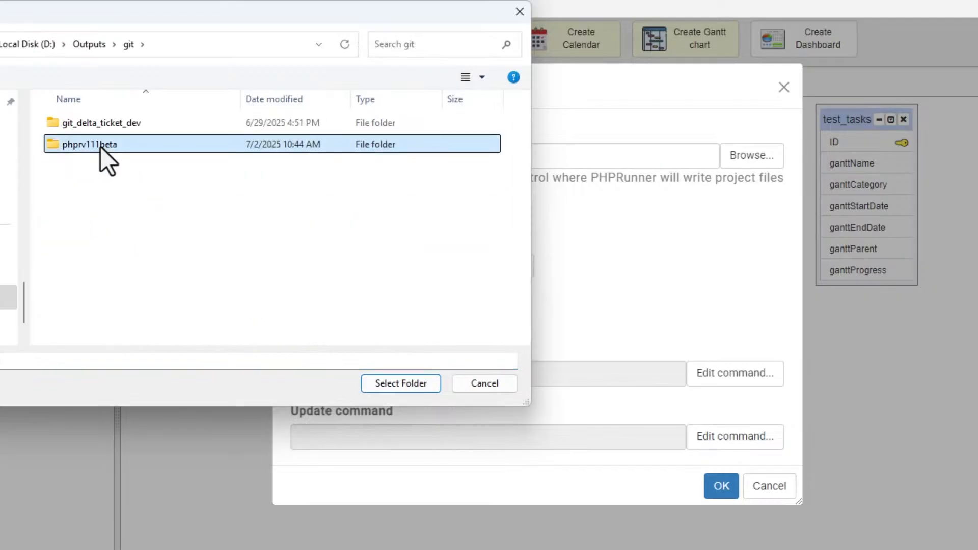
{"action": "left_click", "coordinate": [401, 386]}
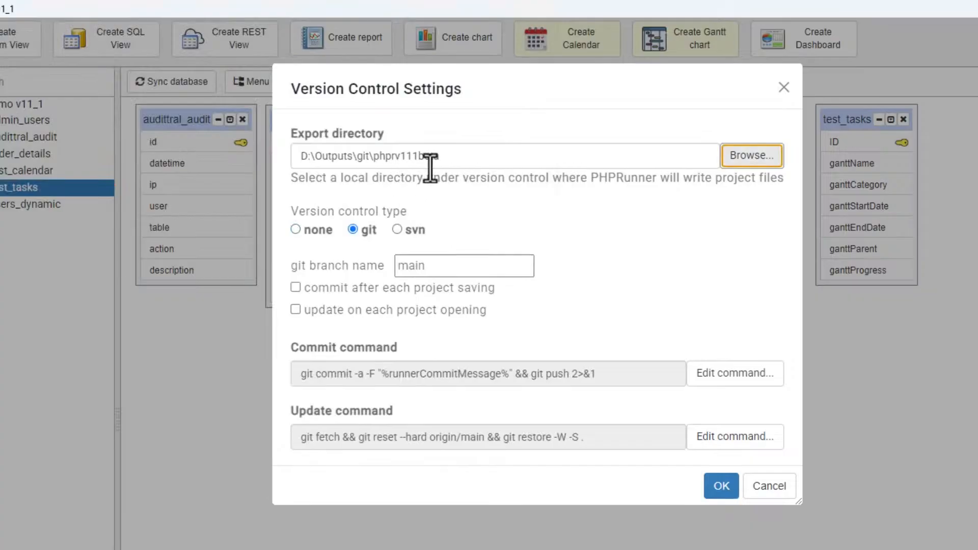
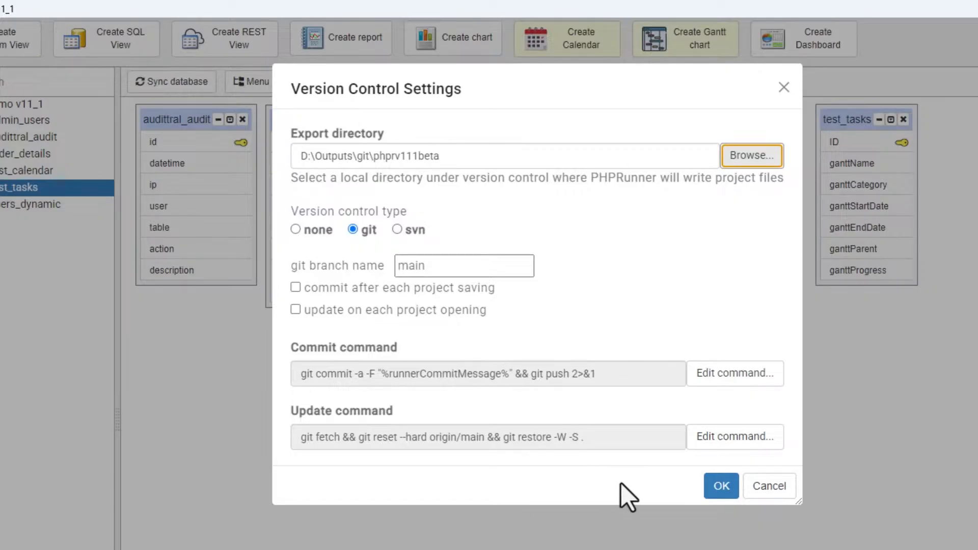
- Confirm the version control settings, save the project, and start Save and commit
{"action": "left_click", "coordinate": [719, 486]}
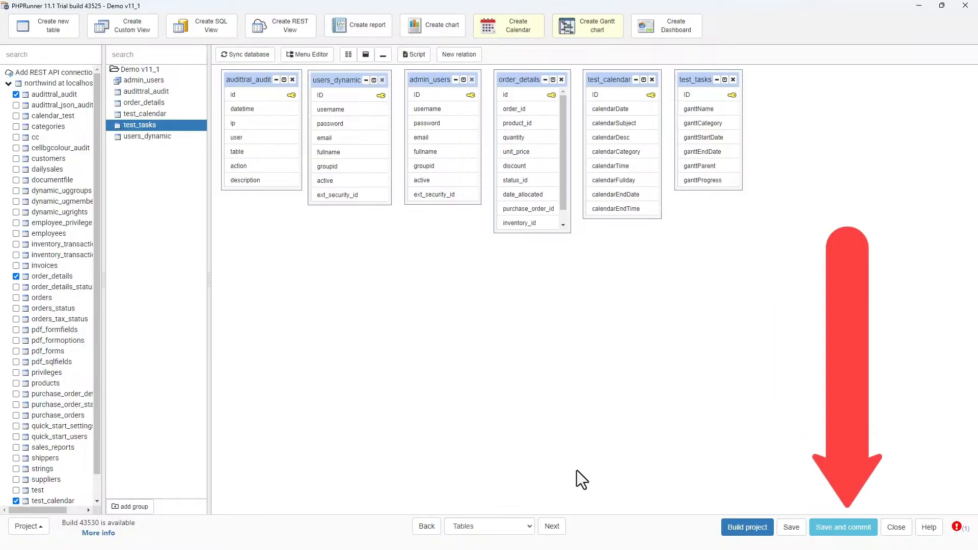
{"action": "left_click", "coordinate": [792, 530]}
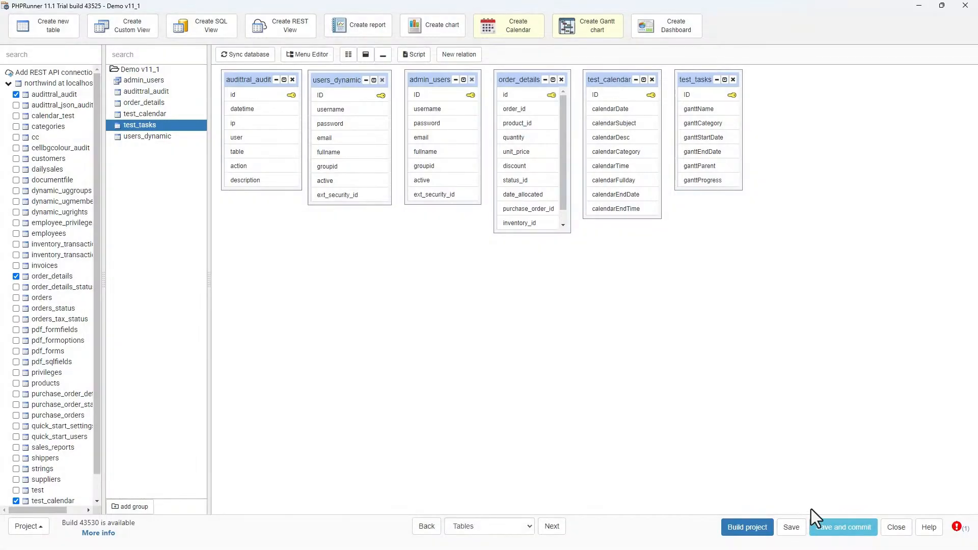
{"action": "left_click", "coordinate": [848, 530]}
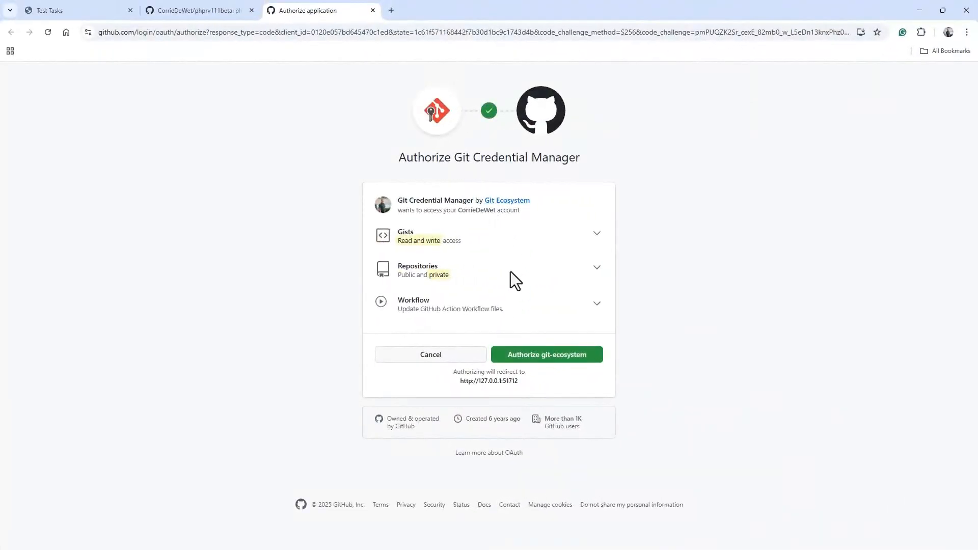
- Authorize Git Credential Manager on GitHub and try to commit the project with the default commit message
{"action": "left_click", "coordinate": [543, 357]}
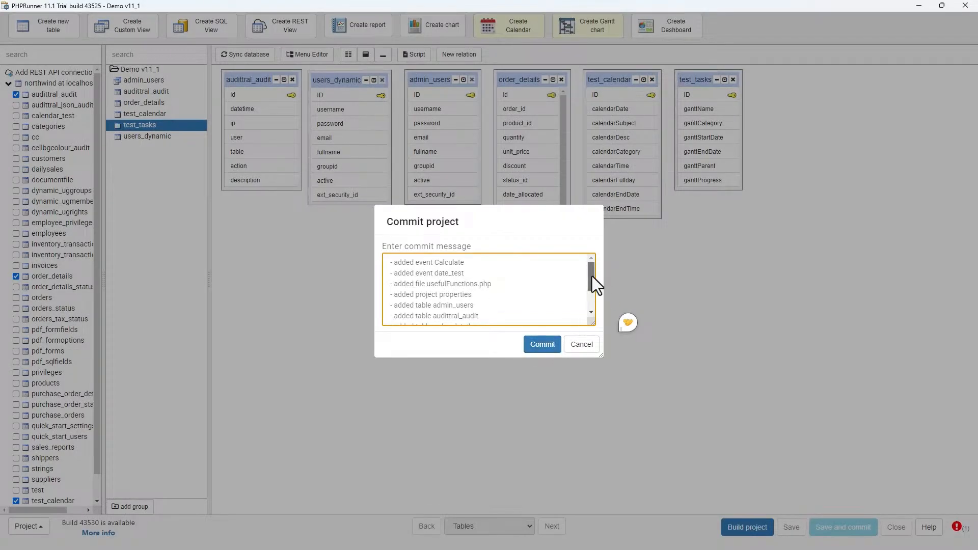
{"action": "mouse_move", "coordinate": [592, 276]}
{"action": "left_mouse_down"}
{"action": "mouse_move", "coordinate": [592, 303]}
{"action": "mouse_move", "coordinate": [589, 276]}
{"action": "left_mouse_up"}
{"action": "left_click", "coordinate": [542, 345]}
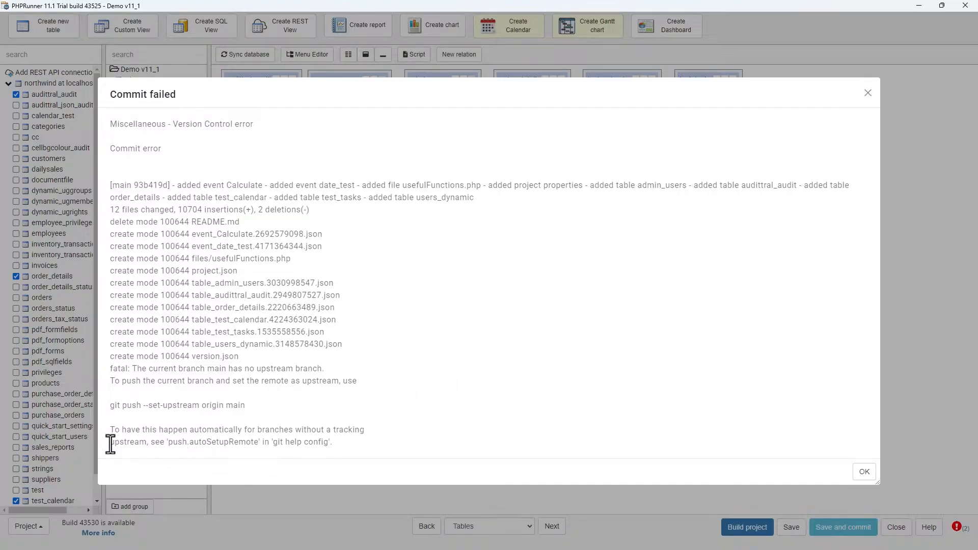
- Select the push.autoSetupRemote hint in the commit error text and close the error dialog
{"action": "left_click_drag", "start_coordinate": [109, 442], "coordinate": [176, 448]}
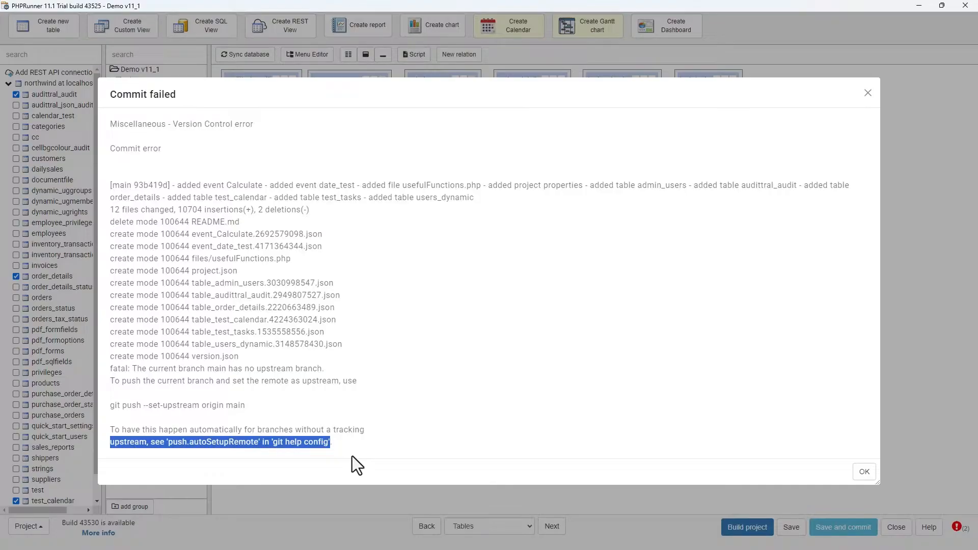
{"action": "left_click", "coordinate": [342, 442]}
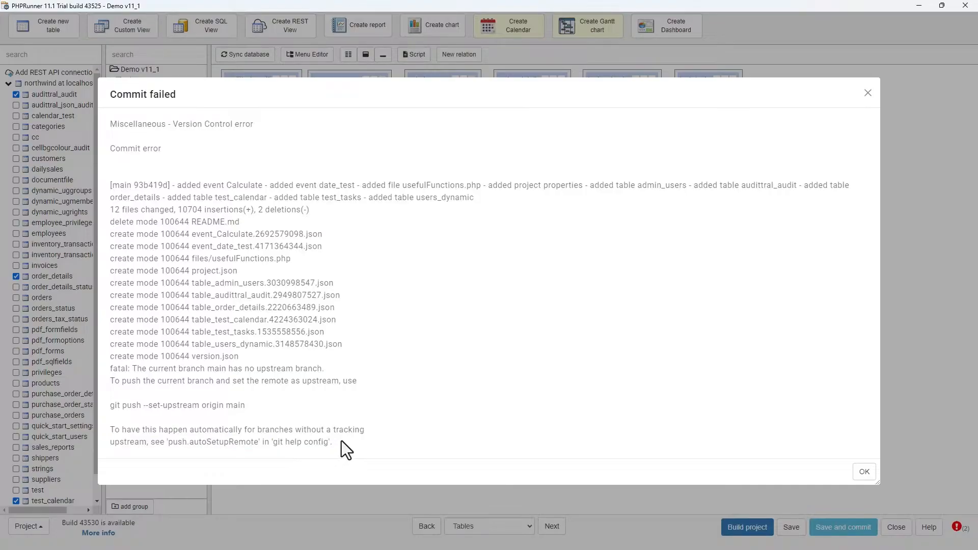
{"action": "left_click", "coordinate": [864, 472]}
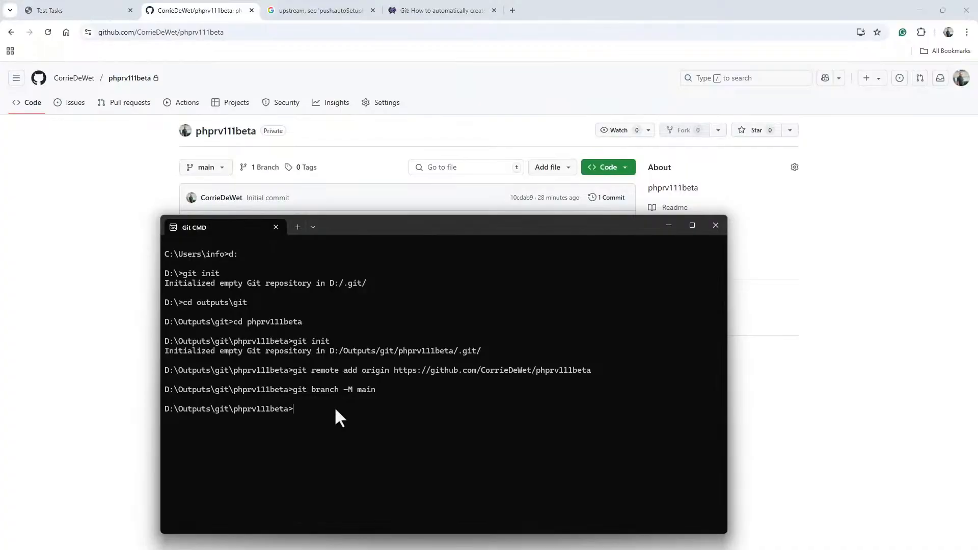
- Paste and run the copied git config command, including its leading $ prompt, in Git CMD
{"action": "type", "text": "$ git config --global push.autoSetupRemote true"}
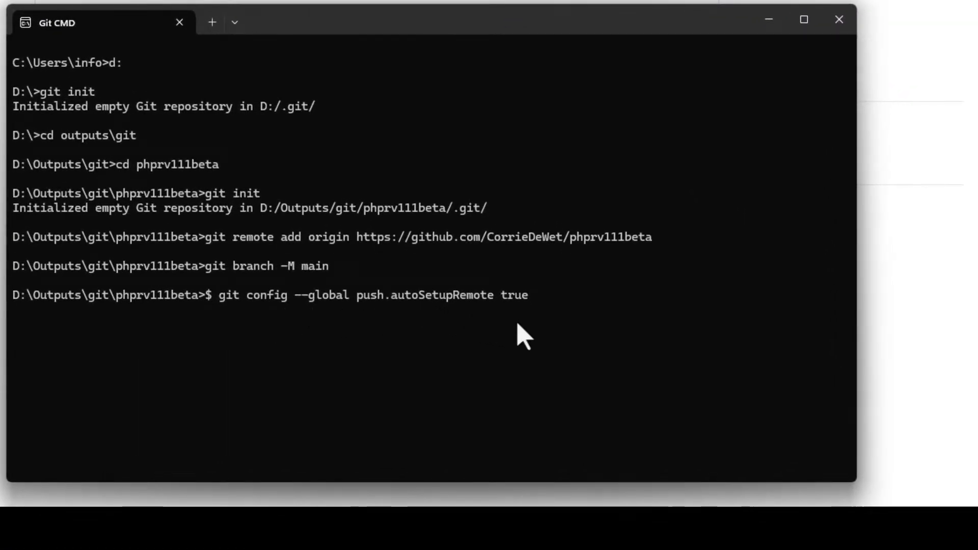
{"action": "key", "text": "Return"}
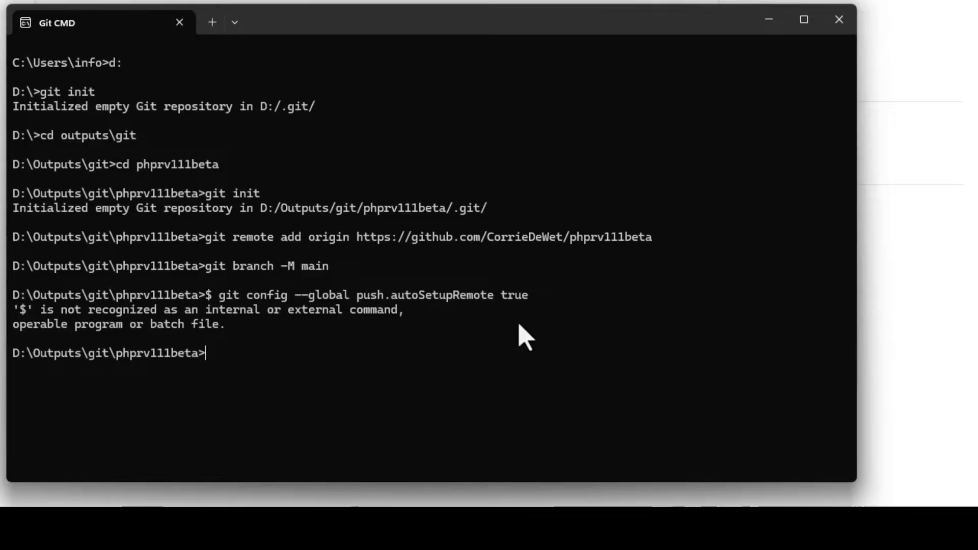
- Recall the command, remove the $ prefix, and run git config --global push.autoSetupRemote true
{"action": "key", "text": "Up"}
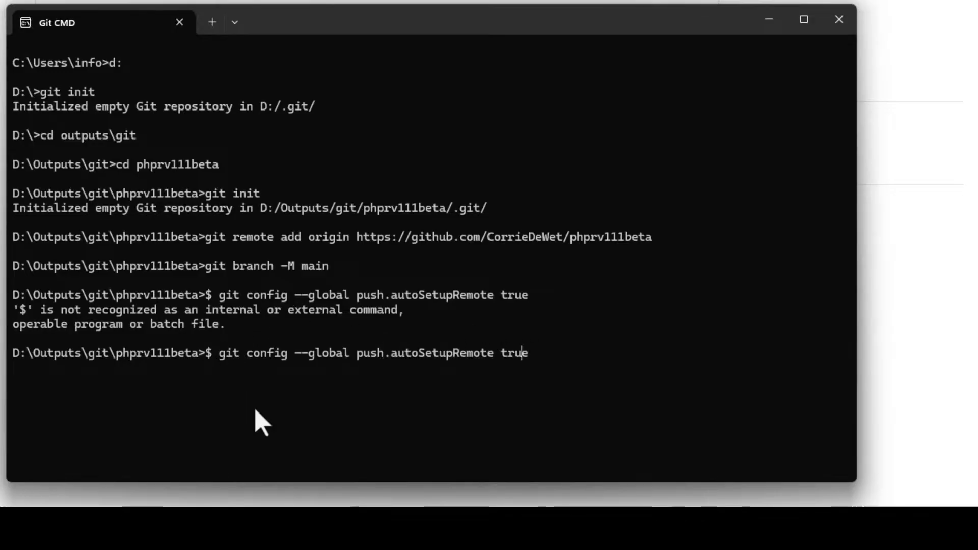
{"action": "key", "text": "Left"}
{"action": "key", "text": "Left"}
{"action": "key", "text": "Left"}
{"action": "key", "text": "Left"}
{"action": "key", "text": "Left"}
{"action": "key", "text": "Left"}
{"action": "key", "text": "Left"}
{"action": "key", "text": "Left"}
{"action": "key", "text": "Left"}
{"action": "key", "text": "Left"}
{"action": "key", "text": "Left"}
{"action": "key", "text": "Left"}
{"action": "key", "text": "Left"}
{"action": "key", "text": "Left"}
{"action": "key", "text": "Left"}
{"action": "key", "text": "Left"}
{"action": "key", "text": "Left"}
{"action": "key", "text": "Left"}
{"action": "key", "text": "Left"}
{"action": "key", "text": "Left"}
{"action": "key", "text": "Left"}
{"action": "key", "text": "Left"}
{"action": "key", "text": "Left"}
{"action": "key", "text": "Left"}
{"action": "key", "text": "Left"}
{"action": "key", "text": "Left"}
{"action": "key", "text": "Left"}
{"action": "key", "text": "Left"}
{"action": "key", "text": "Left"}
{"action": "key", "text": "Left"}
{"action": "key", "text": "Left"}
{"action": "key", "text": "Left"}
{"action": "key", "text": "Left"}
{"action": "key", "text": "Left"}
{"action": "key", "text": "Left"}
{"action": "key", "text": "Left"}
{"action": "key", "text": "Left"}
{"action": "key", "text": "Left"}
{"action": "key", "text": "Left"}
{"action": "key", "text": "Left"}
{"action": "key", "text": "BackSpace"}
{"action": "key", "text": "BackSpace"}
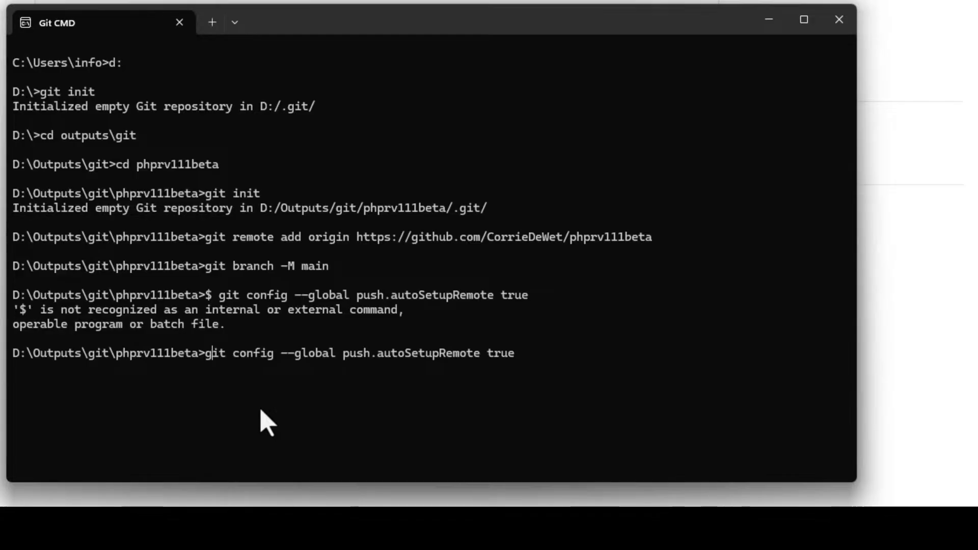
{"action": "key", "text": "Right"}
{"action": "key", "text": "Right"}
{"action": "key", "text": "Right"}
{"action": "key", "text": "Right"}
{"action": "key", "text": "Right"}
{"action": "key", "text": "Right"}
{"action": "key", "text": "Right"}
{"action": "key", "text": "Right"}
{"action": "key", "text": "Right"}
{"action": "key", "text": "Right"}
{"action": "key", "text": "Right"}
{"action": "key", "text": "Right"}
{"action": "key", "text": "Right"}
{"action": "key", "text": "Right"}
{"action": "key", "text": "Right"}
{"action": "key", "text": "Right"}
{"action": "key", "text": "Right"}
{"action": "key", "text": "Right"}
{"action": "key", "text": "Right"}
{"action": "key", "text": "Right"}
{"action": "key", "text": "Right"}
{"action": "key", "text": "Right"}
{"action": "key", "text": "Right"}
{"action": "key", "text": "Right"}
{"action": "key", "text": "Right"}
{"action": "key", "text": "Right"}
{"action": "key", "text": "Right"}
{"action": "key", "text": "Right"}
{"action": "key", "text": "Right"}
{"action": "key", "text": "Return"}
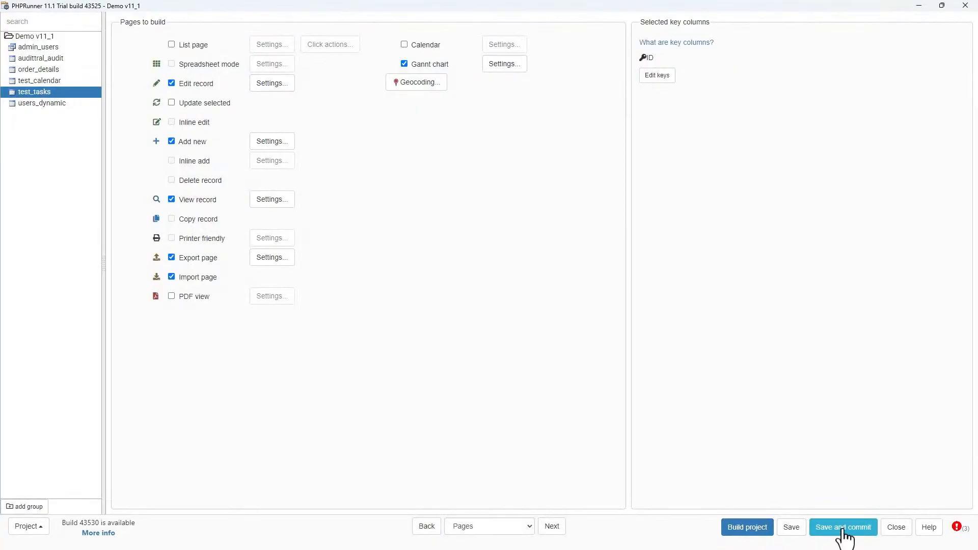
- Save and commit the project again with the default message, then close the commit result
{"action": "left_click", "coordinate": [842, 536]}
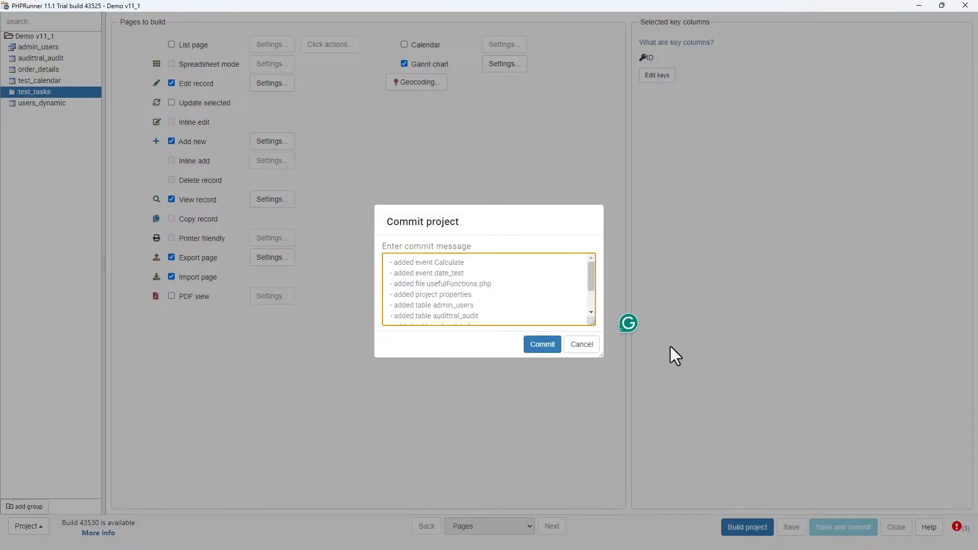
{"action": "left_click", "coordinate": [542, 344]}
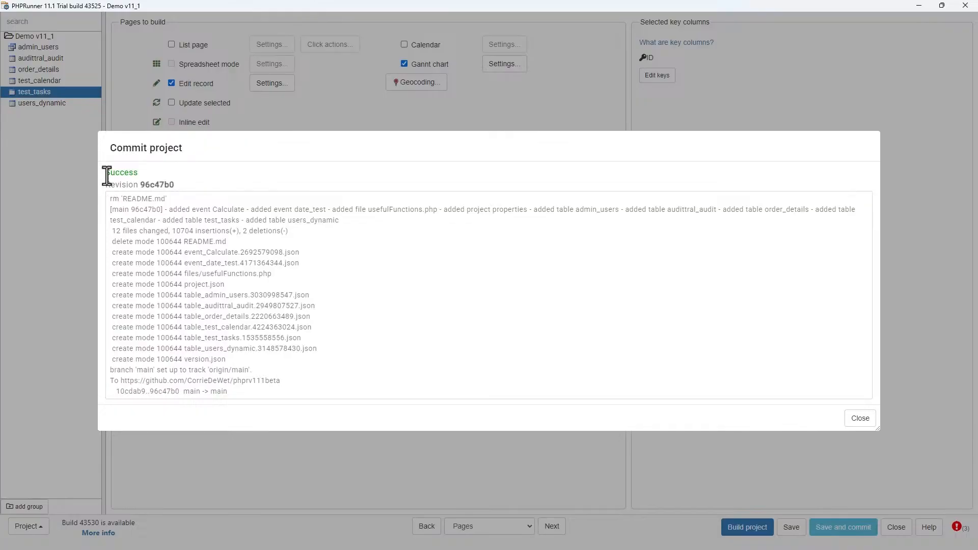
{"action": "left_click_drag", "start_coordinate": [106, 174], "coordinate": [202, 220]}
{"action": "left_click", "coordinate": [374, 244]}
{"action": "left_click", "coordinate": [860, 420]}
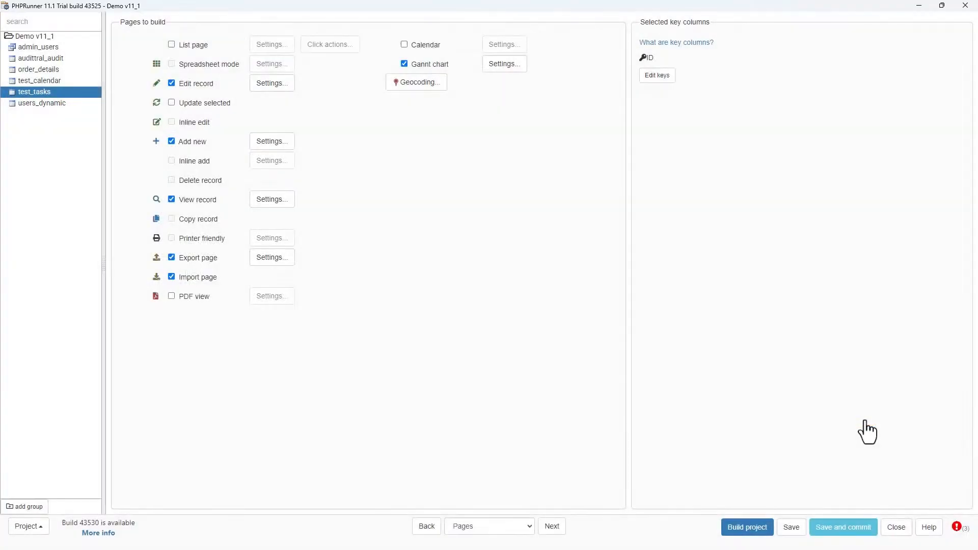
- Reload the GitHub repository page to check the pushed project files
{"action": "left_click", "coordinate": [918, 5]}
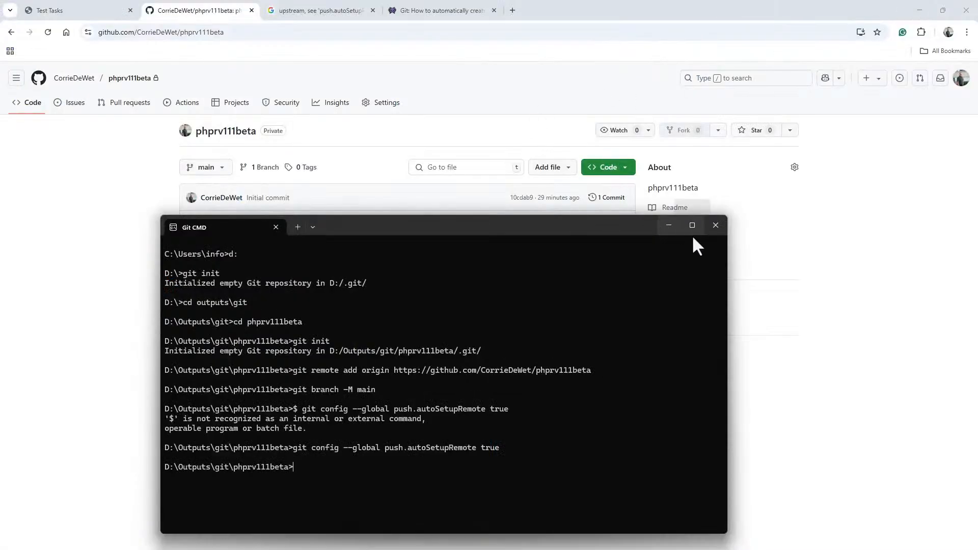
{"action": "left_click", "coordinate": [667, 226]}
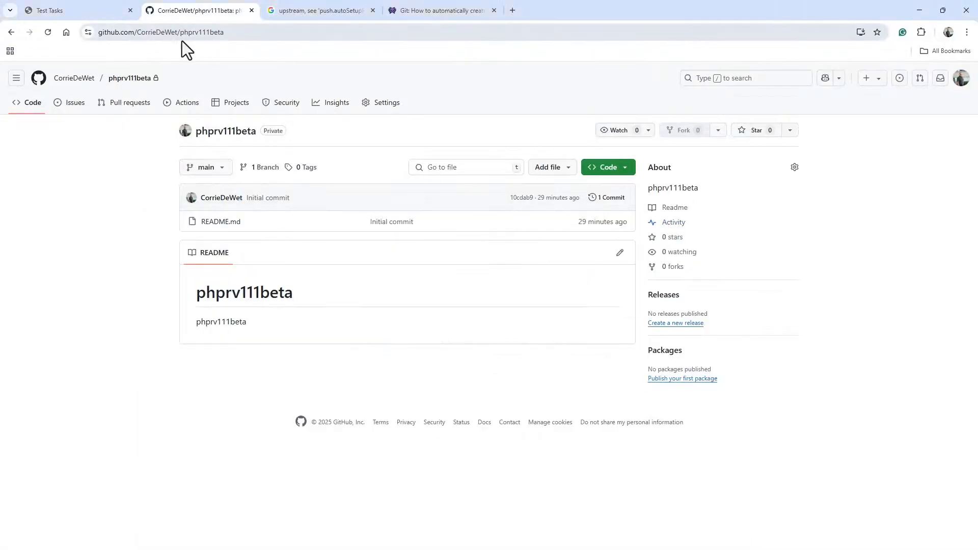
{"action": "left_click", "coordinate": [49, 32]}
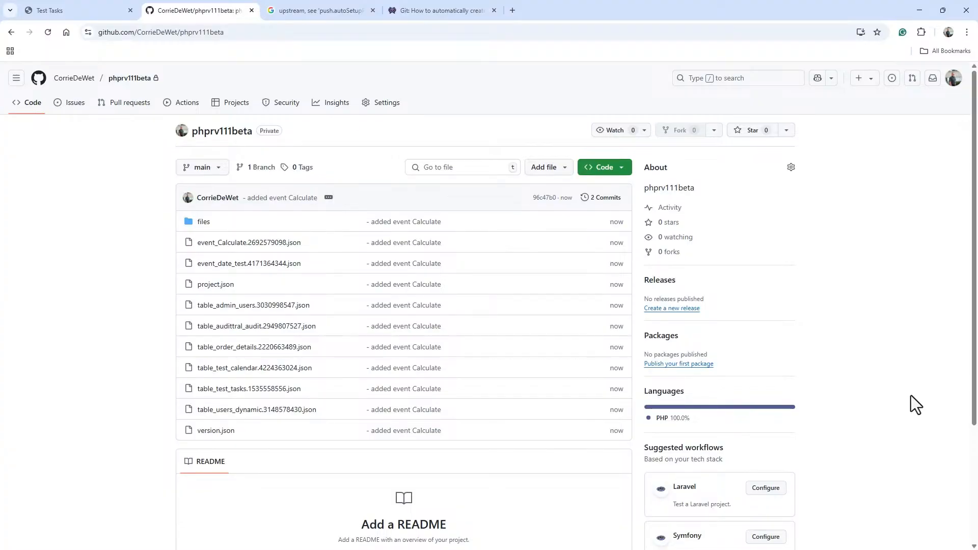
{"action": "left_click", "coordinate": [494, 10]}
{"action": "left_click", "coordinate": [373, 10]}
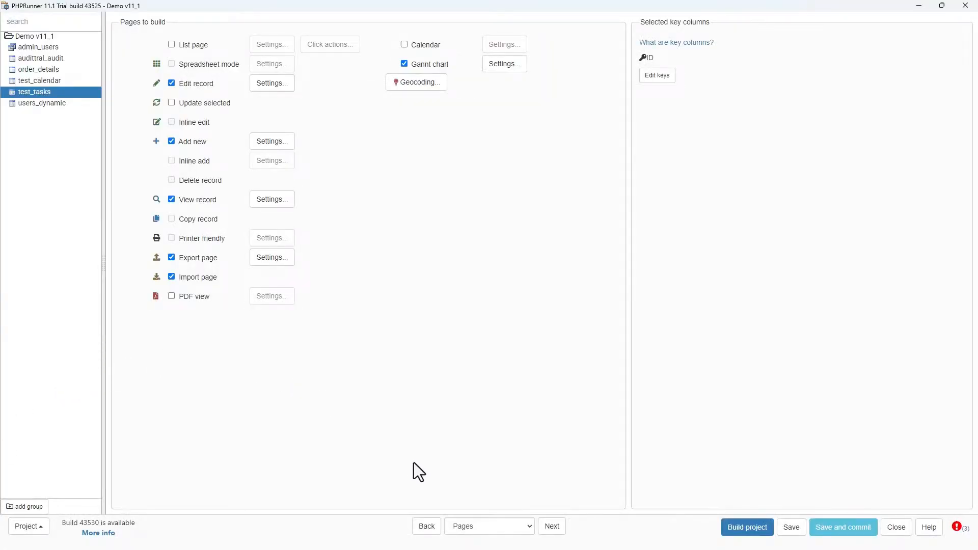
- Return to the Tables page and rearrange the table boxes, moving order_details below audittral_audit
{"action": "left_click", "coordinate": [531, 524]}
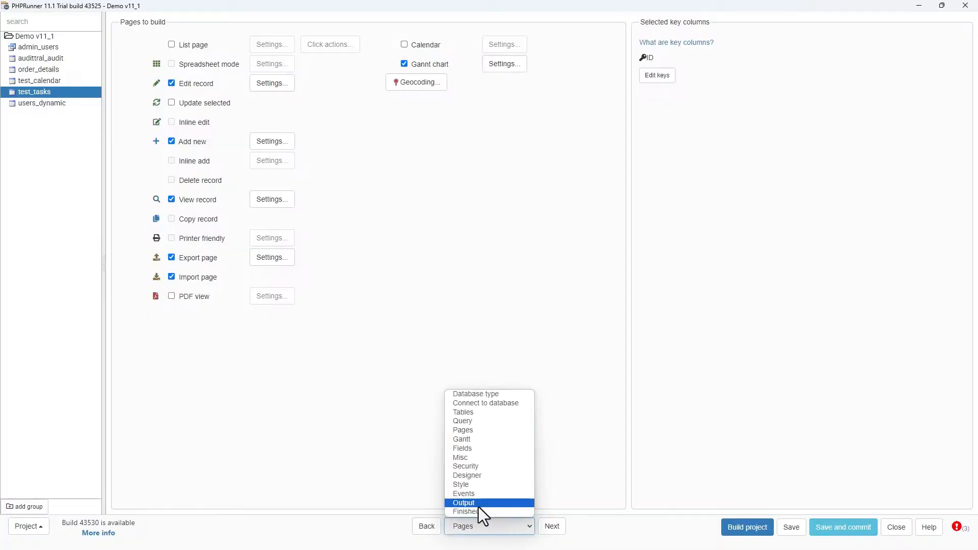
{"action": "left_click", "coordinate": [476, 410]}
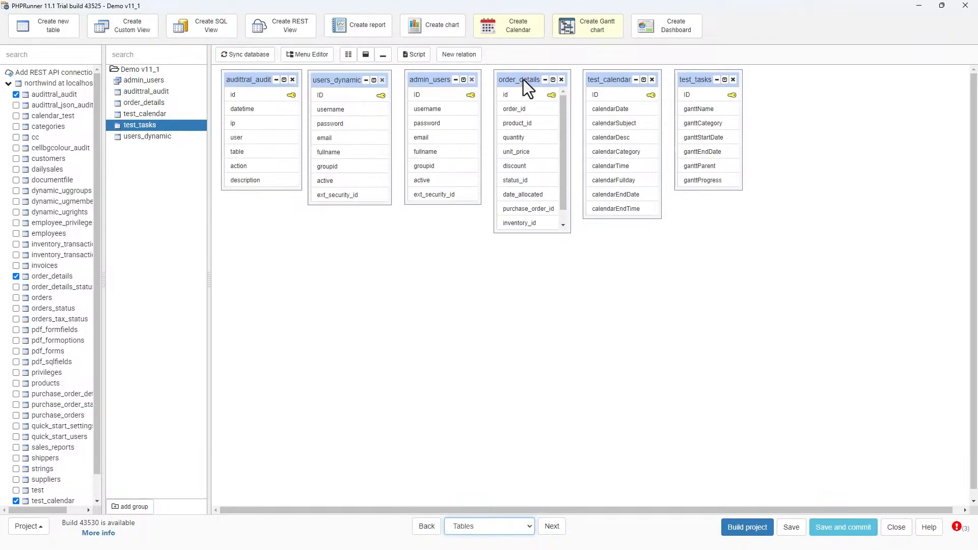
{"action": "left_click_drag", "start_coordinate": [523, 79], "coordinate": [259, 228]}
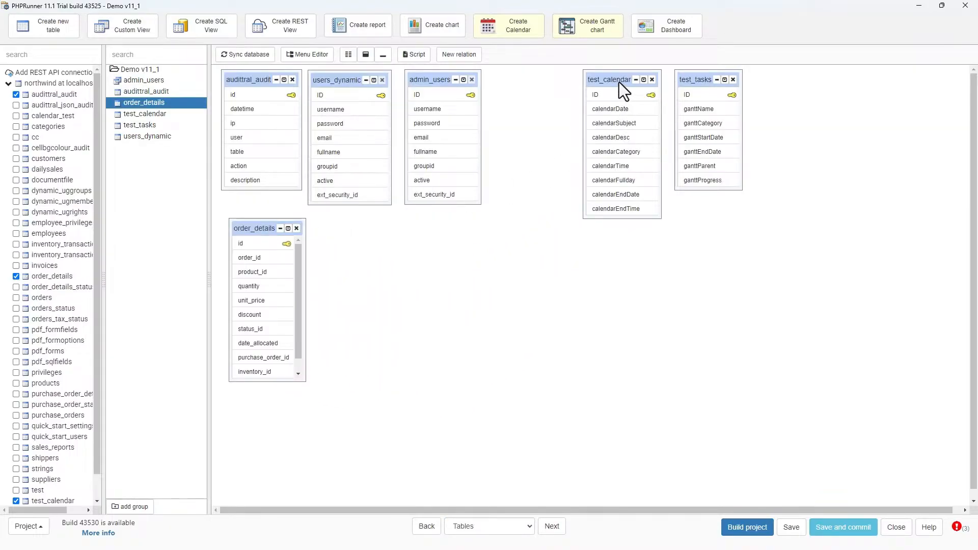
{"action": "left_click_drag", "start_coordinate": [619, 82], "coordinate": [530, 84]}
{"action": "left_click_drag", "start_coordinate": [694, 81], "coordinate": [617, 88]}
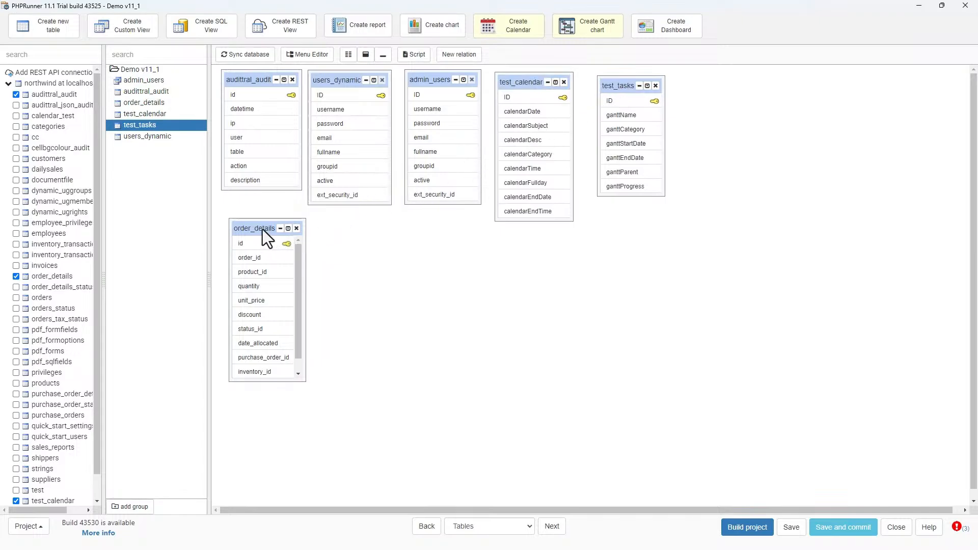
{"action": "left_click_drag", "start_coordinate": [262, 229], "coordinate": [257, 221]}
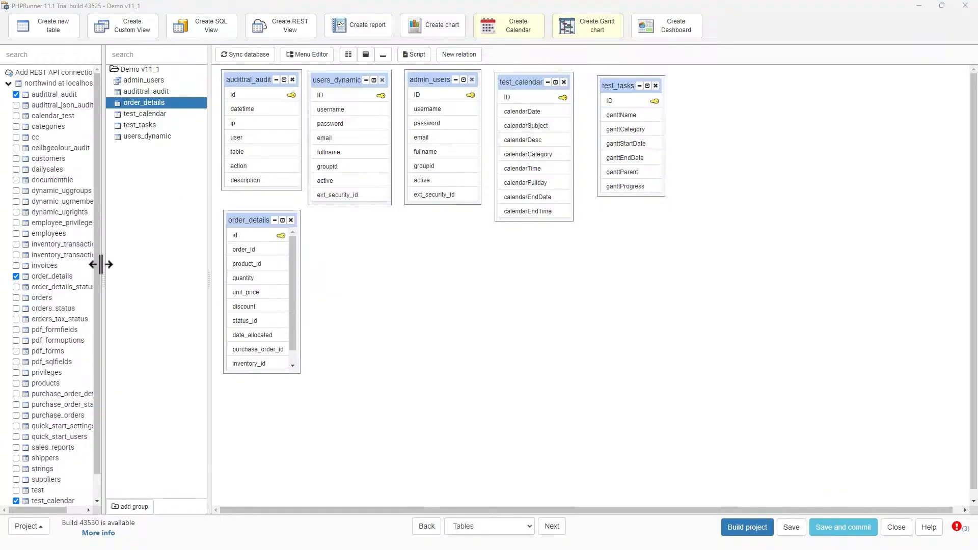
- Add the products table to the project and review its master-details link with order_details
{"action": "left_click", "coordinate": [16, 383]}
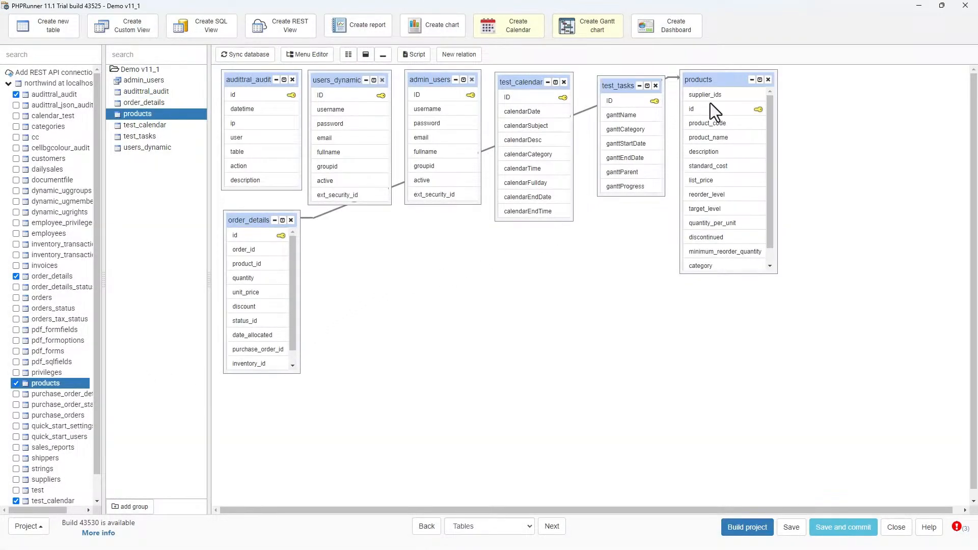
{"action": "left_click_drag", "start_coordinate": [719, 81], "coordinate": [395, 234]}
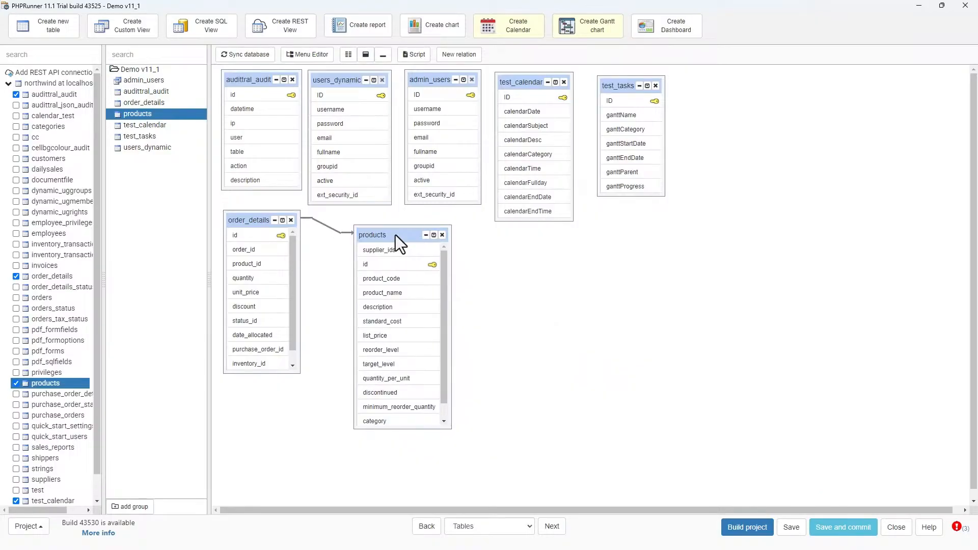
{"action": "double_click", "coordinate": [340, 233]}
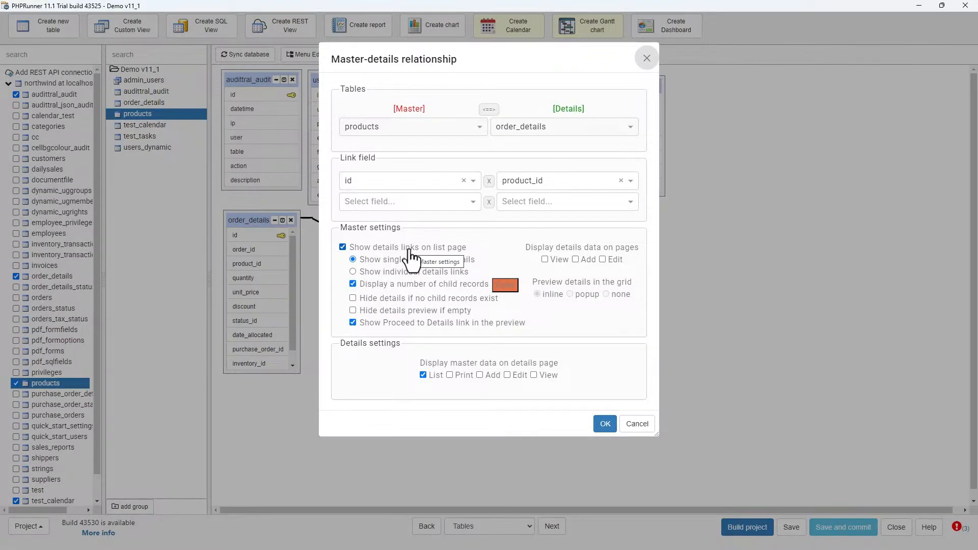
{"action": "left_click", "coordinate": [604, 425]}
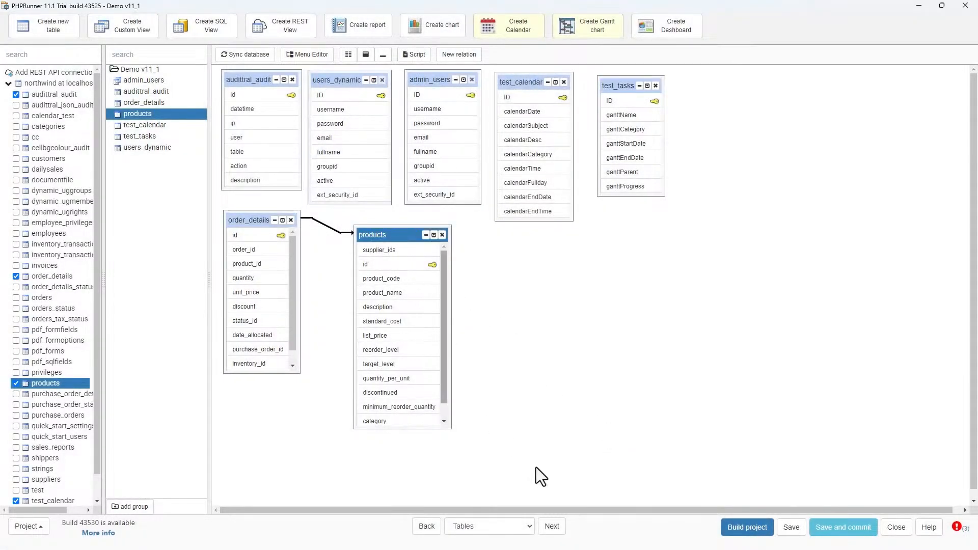
- Look at the products SQL query on the next page and go back
{"action": "left_click", "coordinate": [552, 526]}
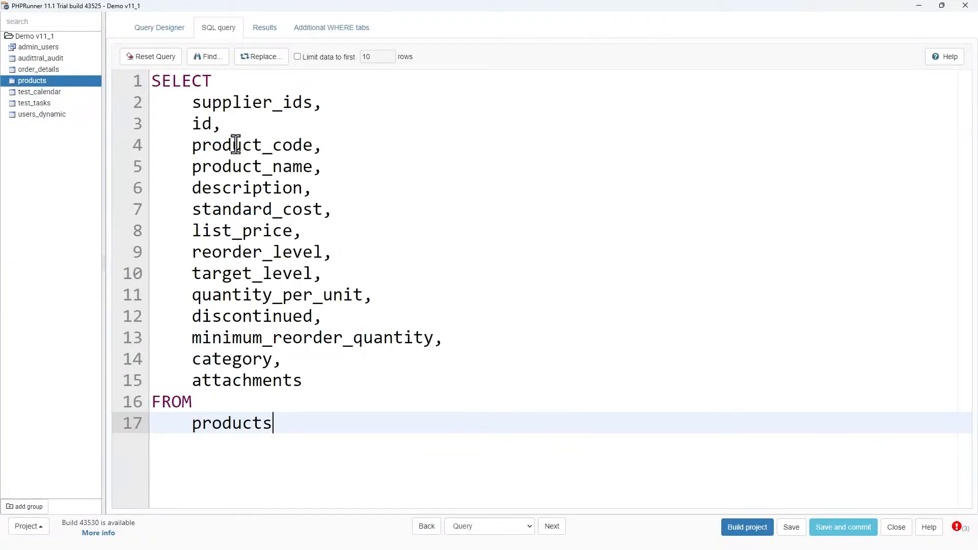
{"action": "double_click", "coordinate": [264, 188]}
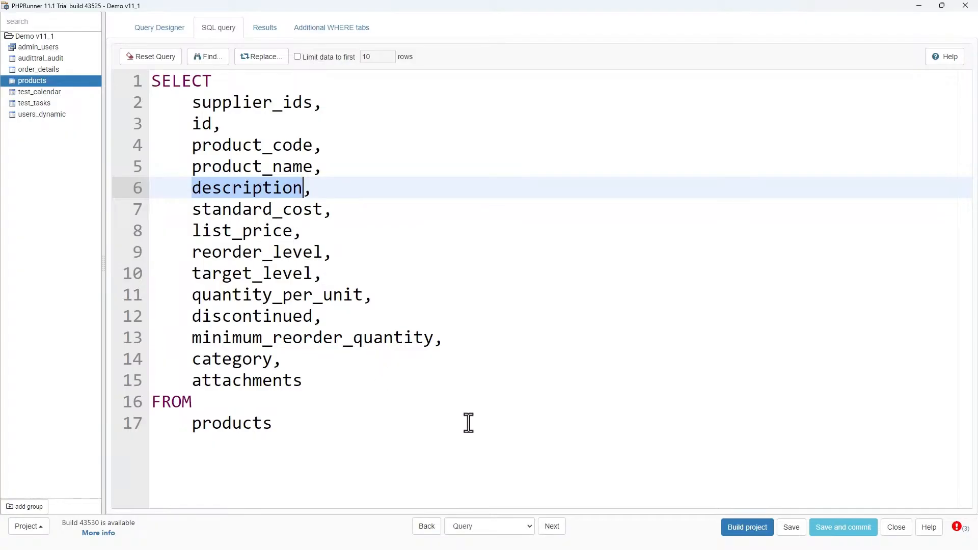
{"action": "left_click", "coordinate": [434, 532]}
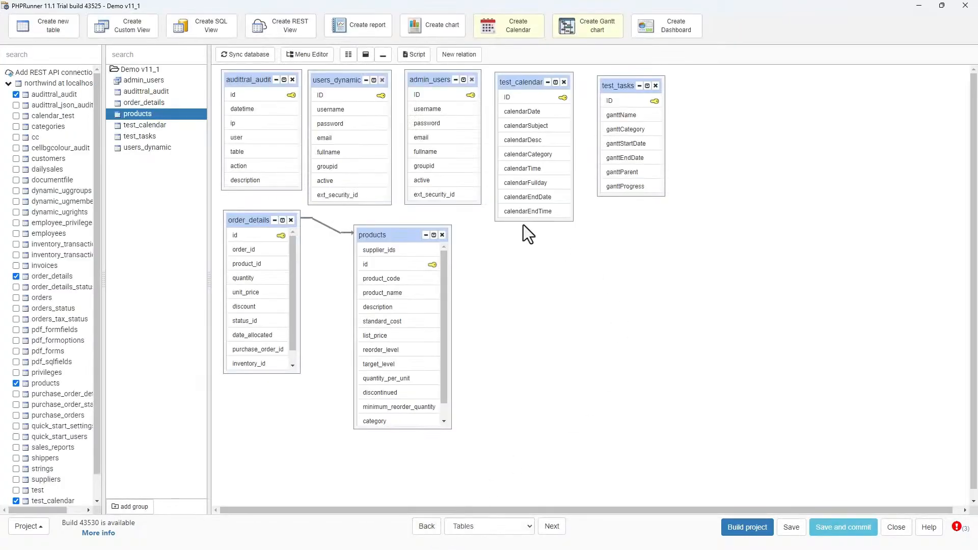
- Remove the products table from the project
{"action": "left_click", "coordinate": [442, 235]}
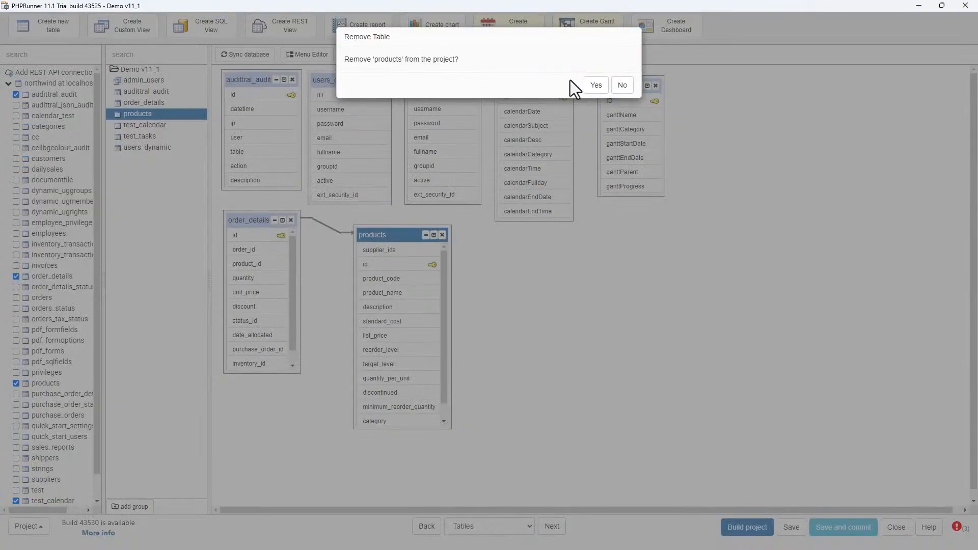
{"action": "left_click", "coordinate": [595, 86]}
- Open the order_details list page in Designer and set the product_id field's edit type to Lookup wizard
{"action": "left_click", "coordinate": [247, 221]}
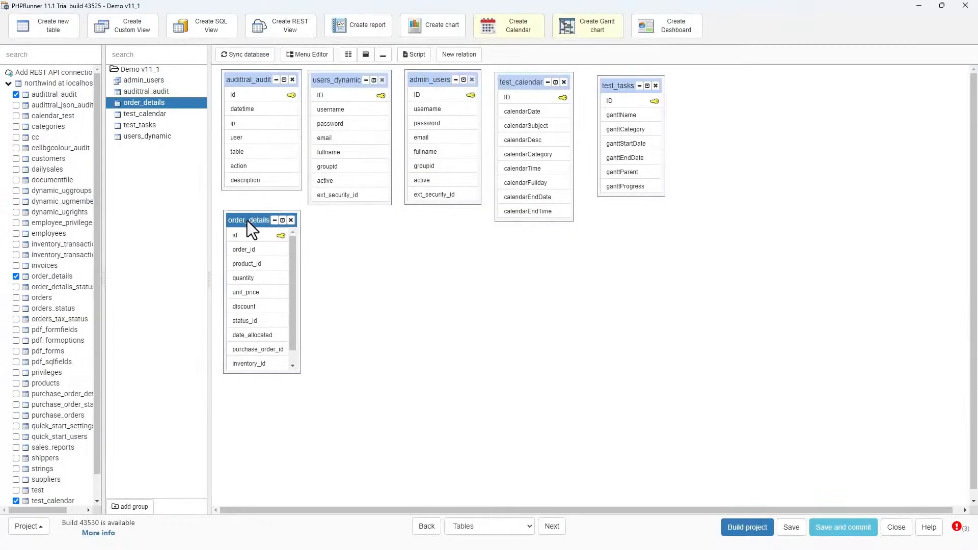
{"action": "left_click", "coordinate": [529, 528]}
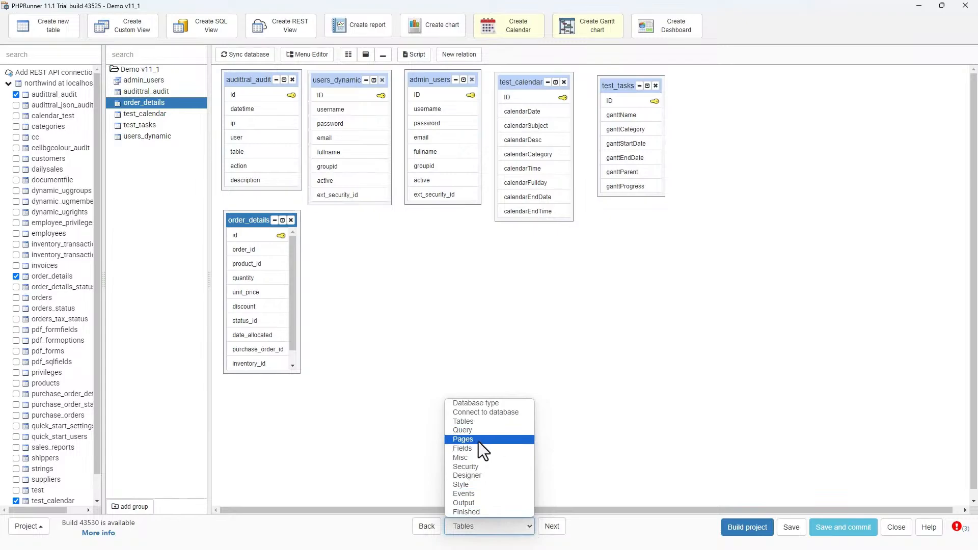
{"action": "left_click", "coordinate": [476, 474]}
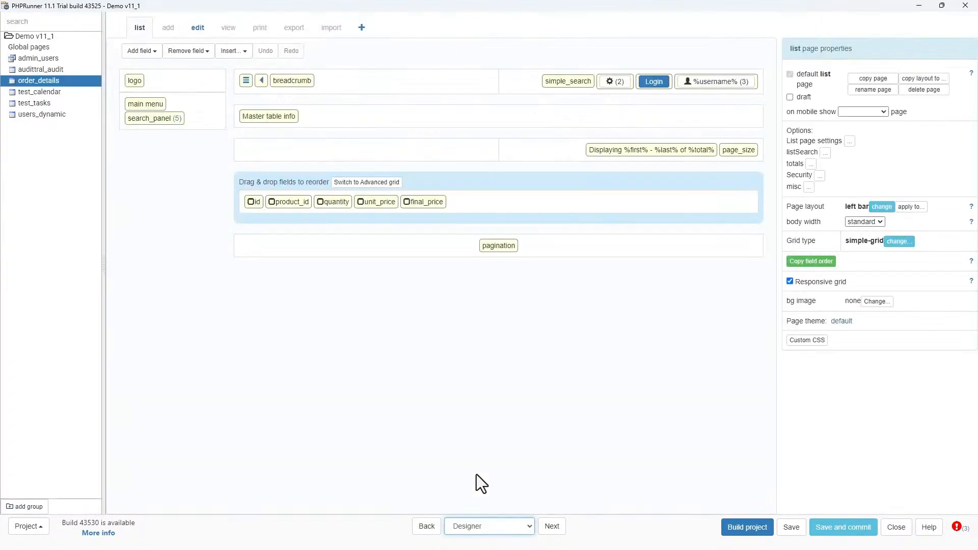
{"action": "left_click", "coordinate": [288, 204]}
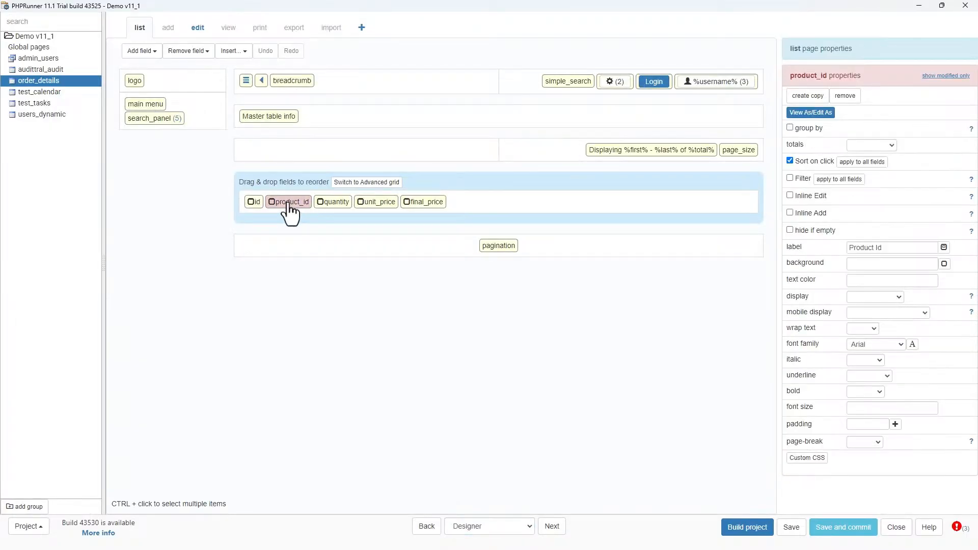
{"action": "double_click", "coordinate": [288, 204]}
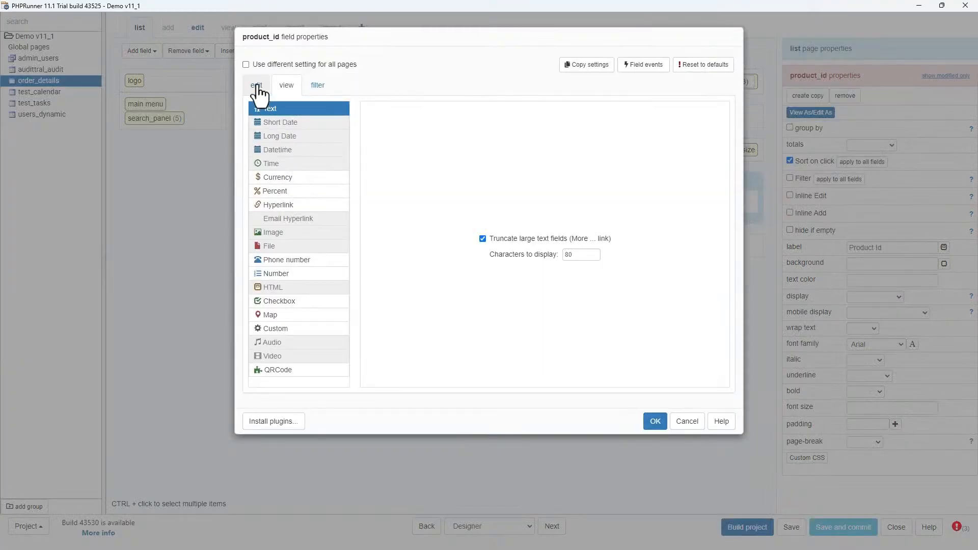
{"action": "left_click", "coordinate": [258, 87]}
{"action": "left_click", "coordinate": [281, 206]}
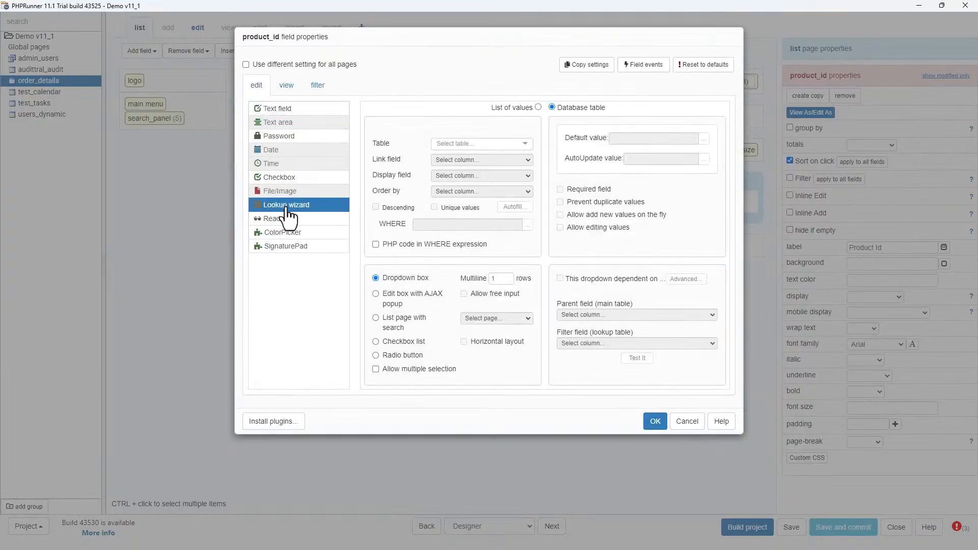
- Configure the lookup to use the products table, with id as link field and description as display field
{"action": "left_click", "coordinate": [525, 146]}
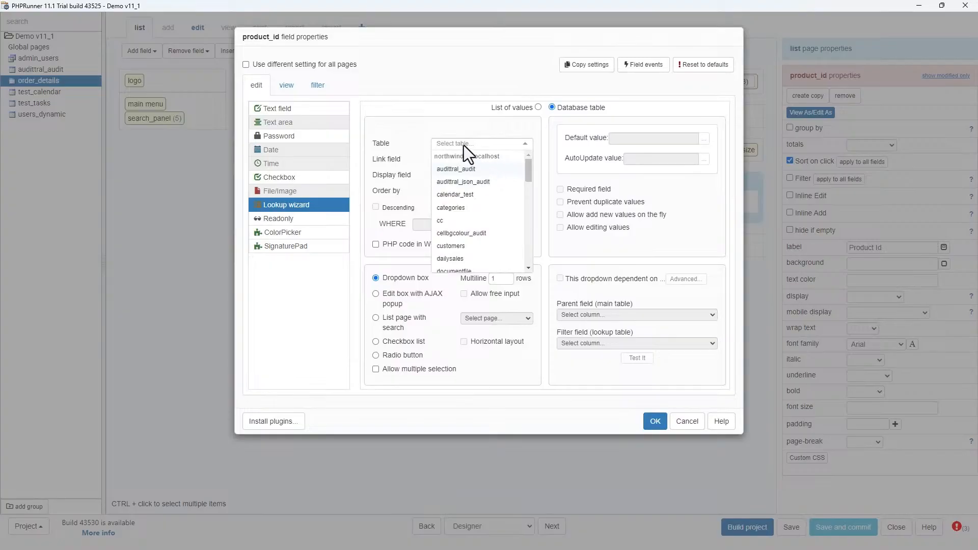
{"action": "type", "text": "pr"}
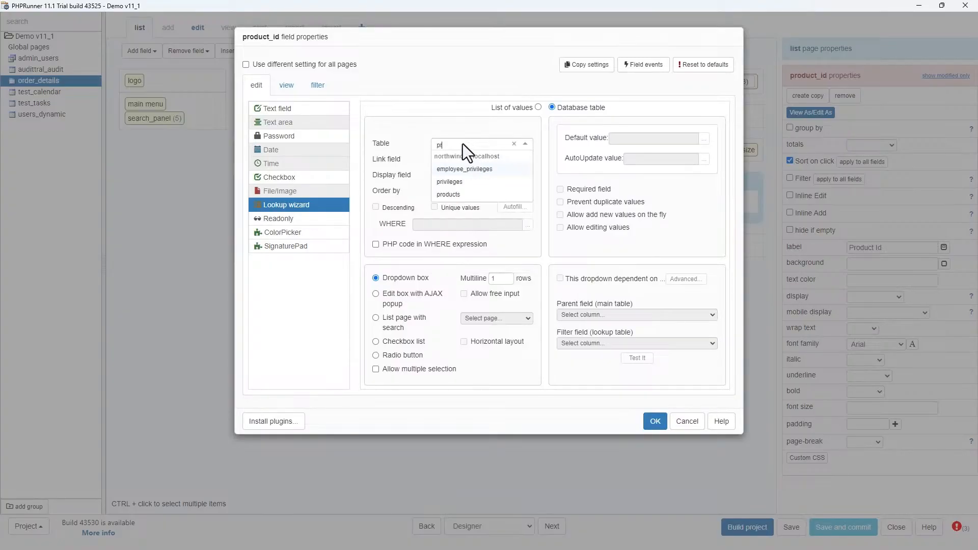
{"action": "type", "text": "od"}
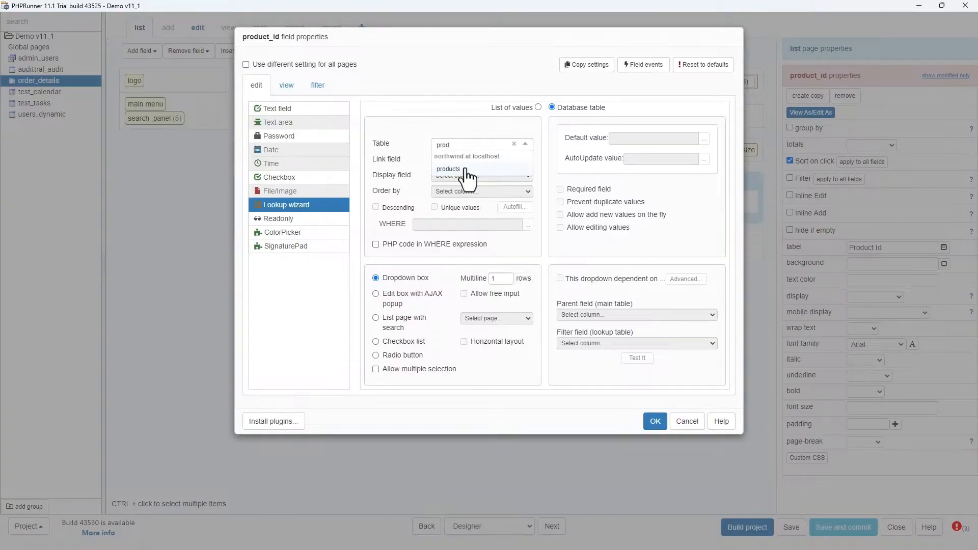
{"action": "left_click", "coordinate": [466, 170]}
{"action": "left_click", "coordinate": [523, 171]}
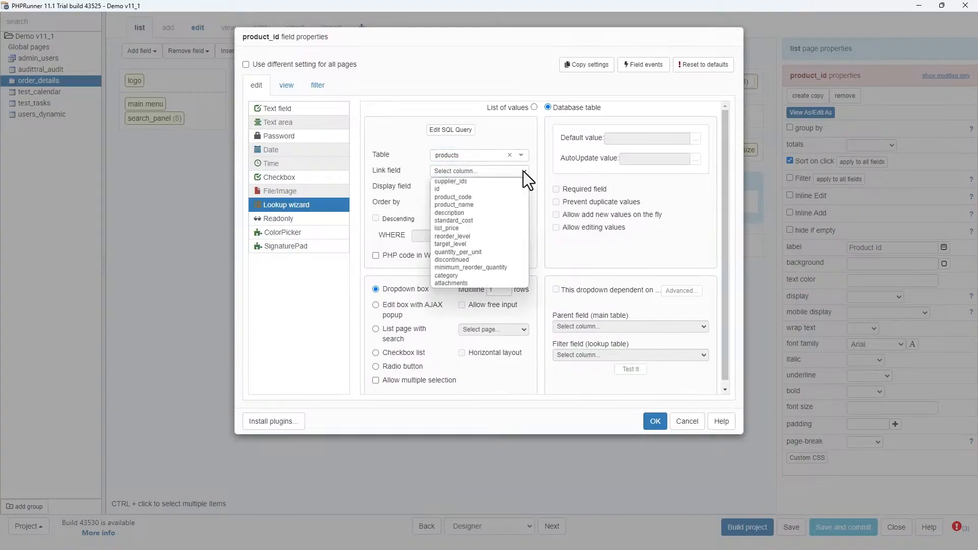
{"action": "left_click", "coordinate": [457, 190]}
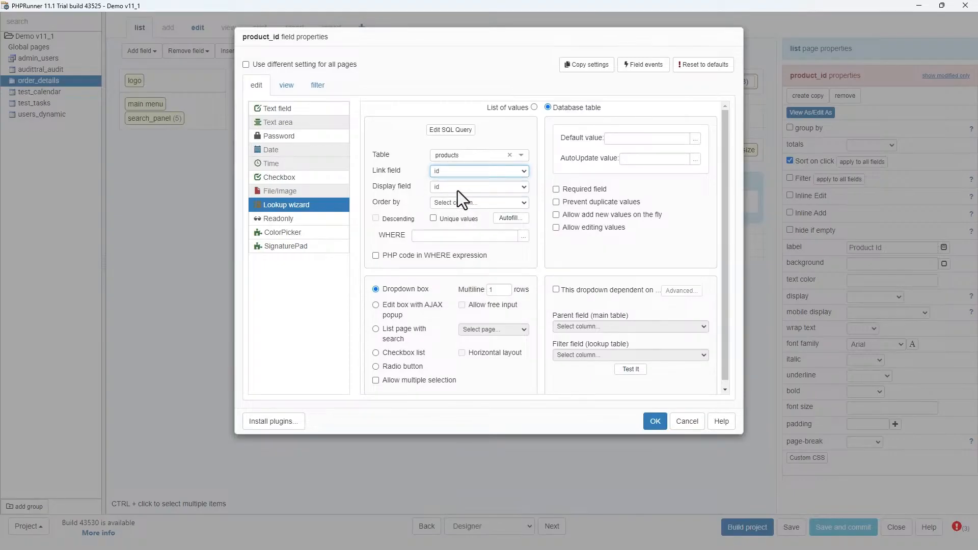
{"action": "left_click", "coordinate": [458, 188]}
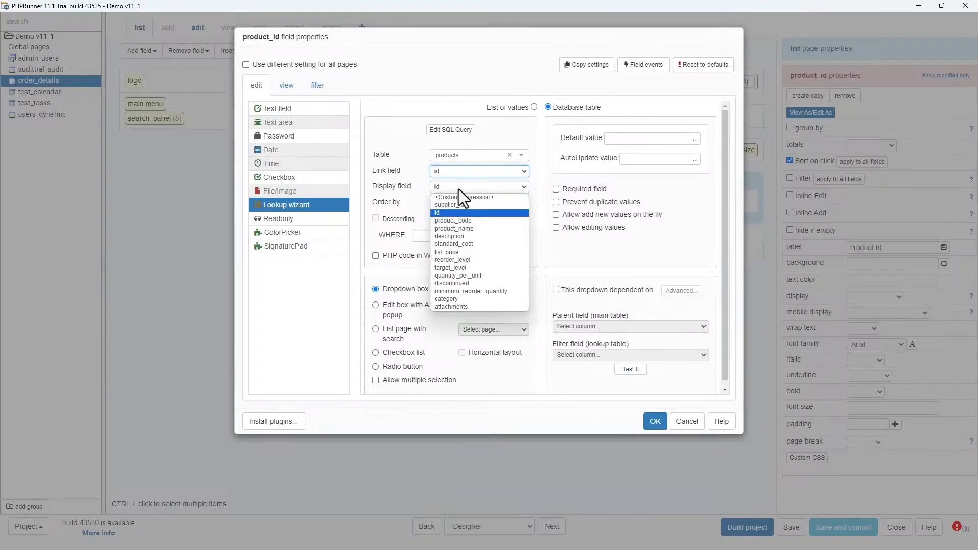
{"action": "left_click", "coordinate": [465, 243]}
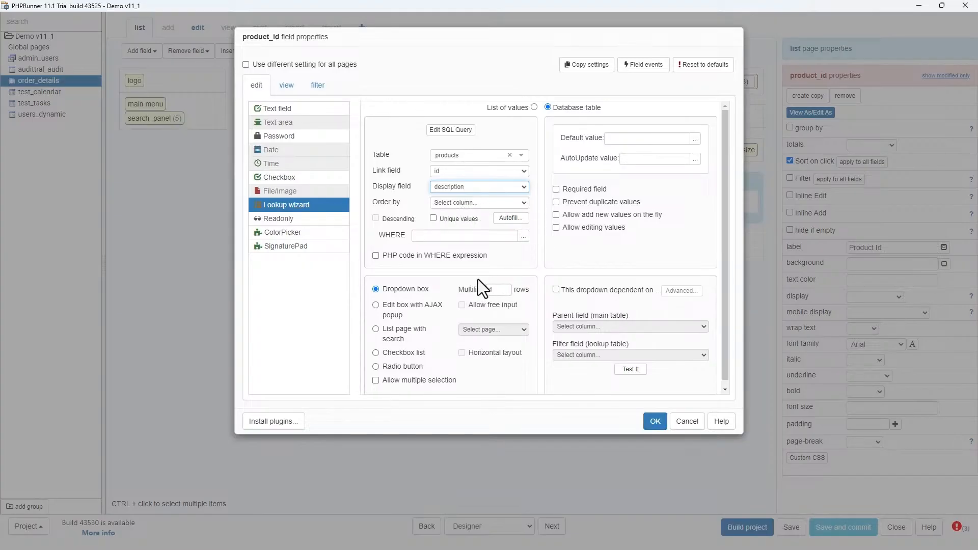
{"action": "left_click", "coordinate": [654, 426]}
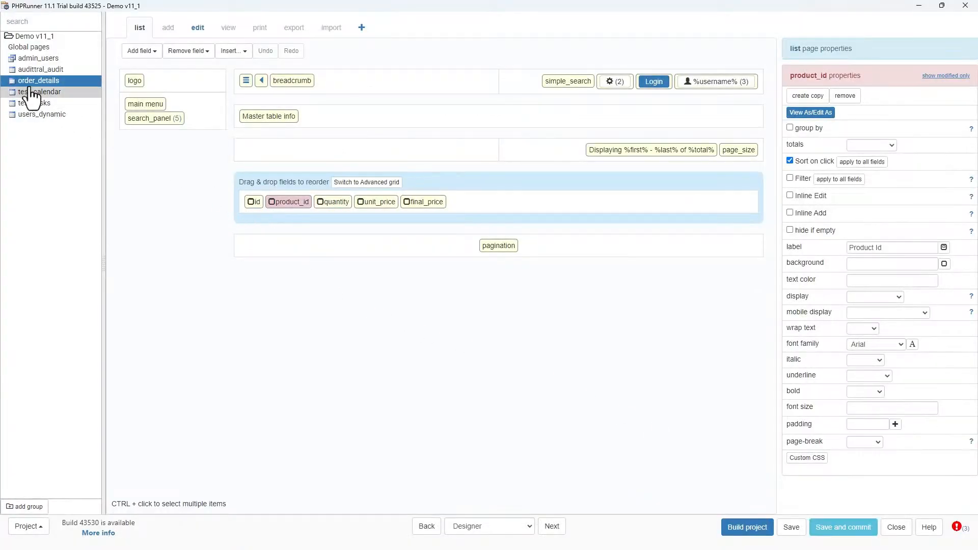
- Look at the order_details Pages settings and return to Designer
{"action": "left_click", "coordinate": [512, 529]}
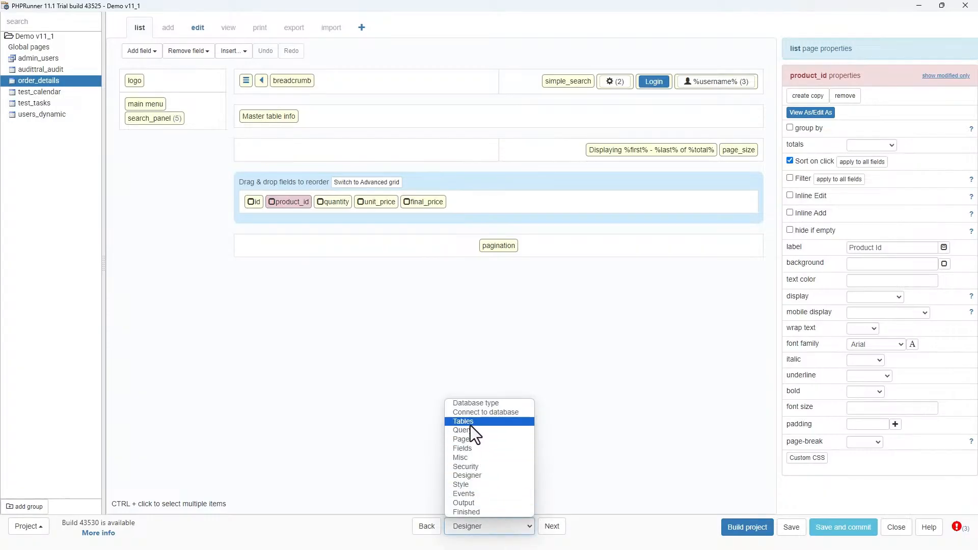
{"action": "left_click", "coordinate": [468, 439]}
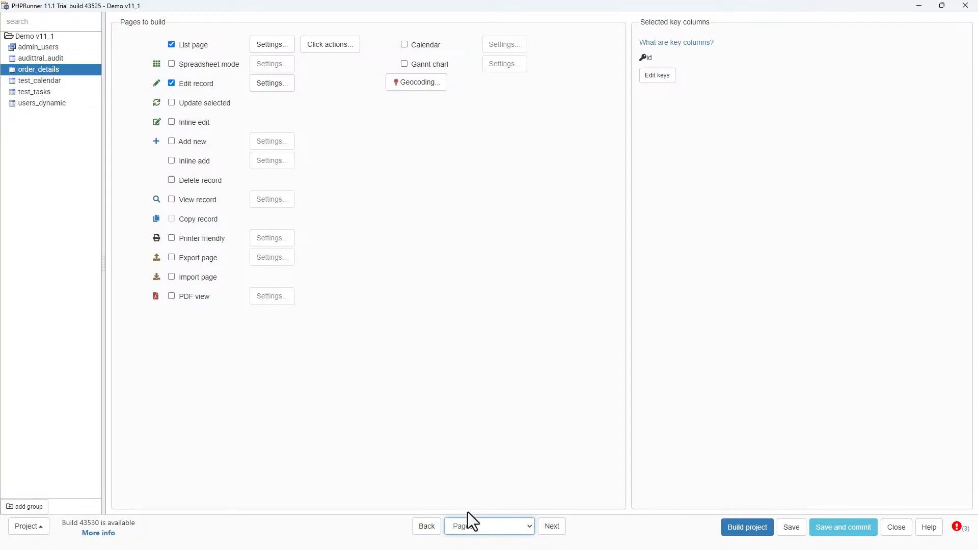
{"action": "left_click", "coordinate": [481, 526]}
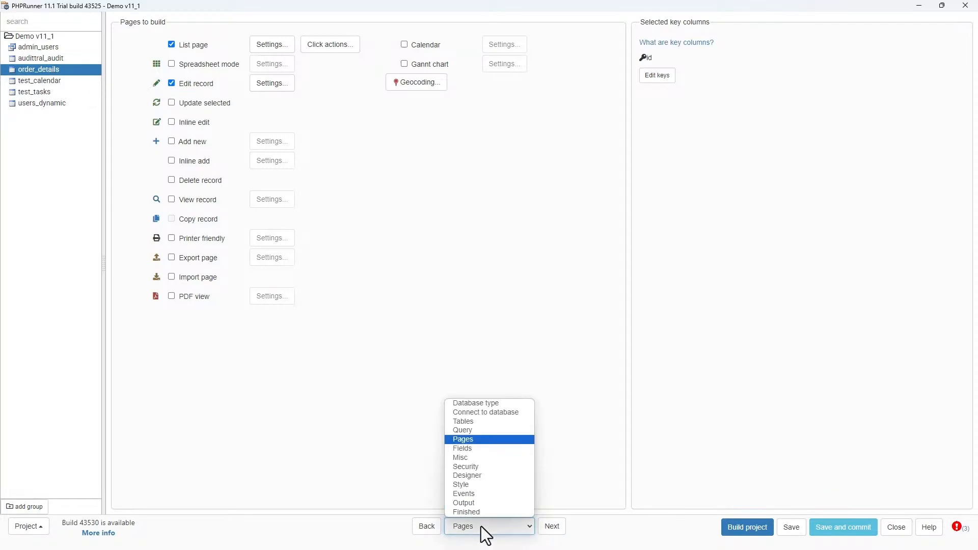
{"action": "left_click", "coordinate": [477, 475]}
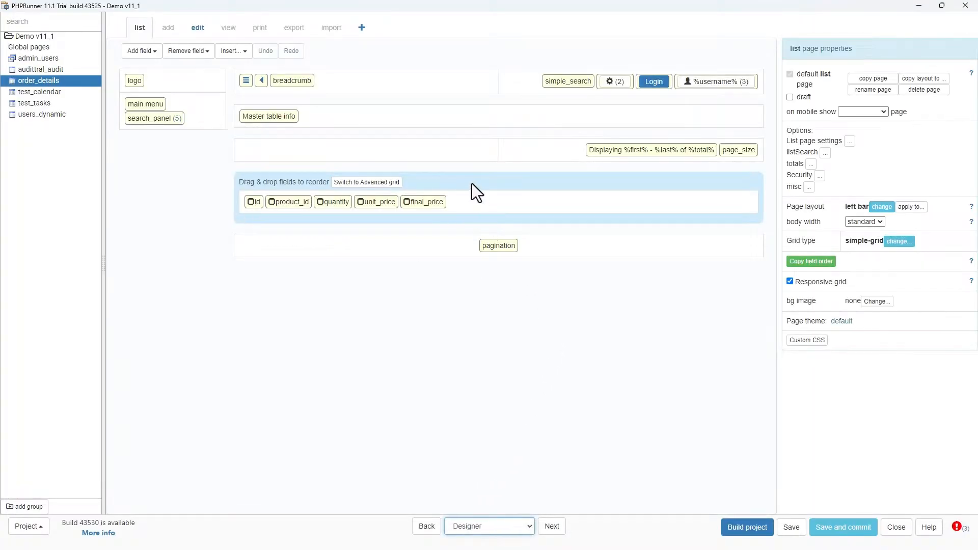
- Switch the list page to the advanced grid, then save and build the project
{"action": "left_click", "coordinate": [368, 184]}
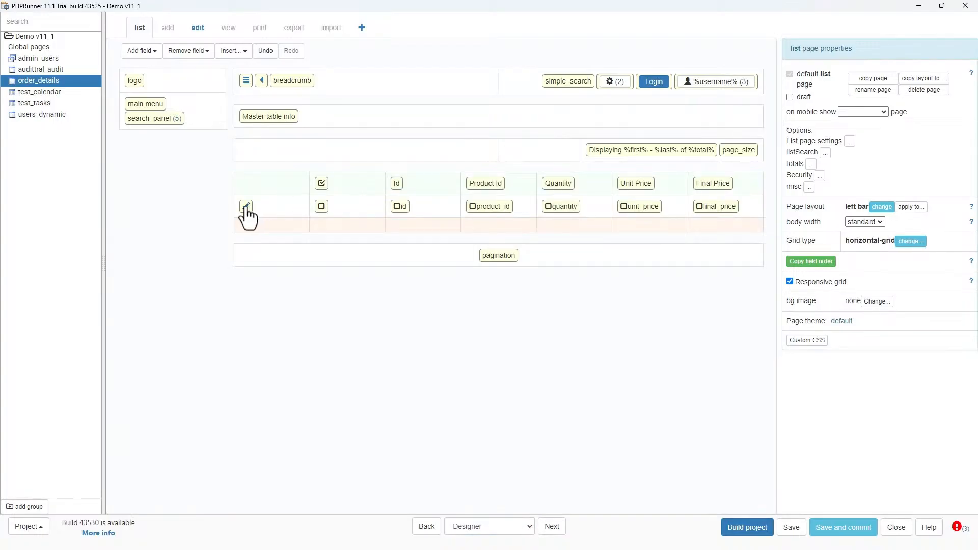
{"action": "left_click", "coordinate": [505, 209]}
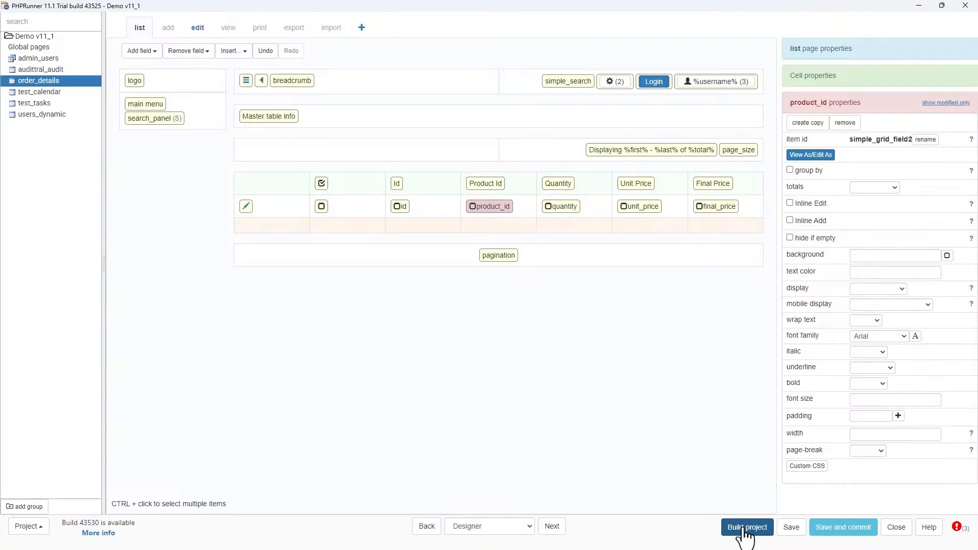
{"action": "left_click", "coordinate": [790, 529]}
{"action": "left_click", "coordinate": [749, 530]}
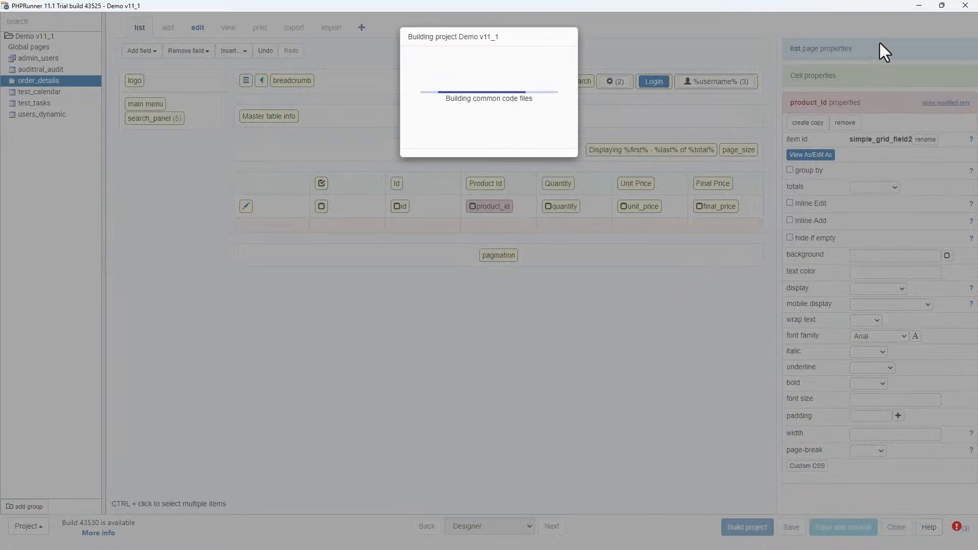
{"action": "left_click", "coordinate": [920, 6]}
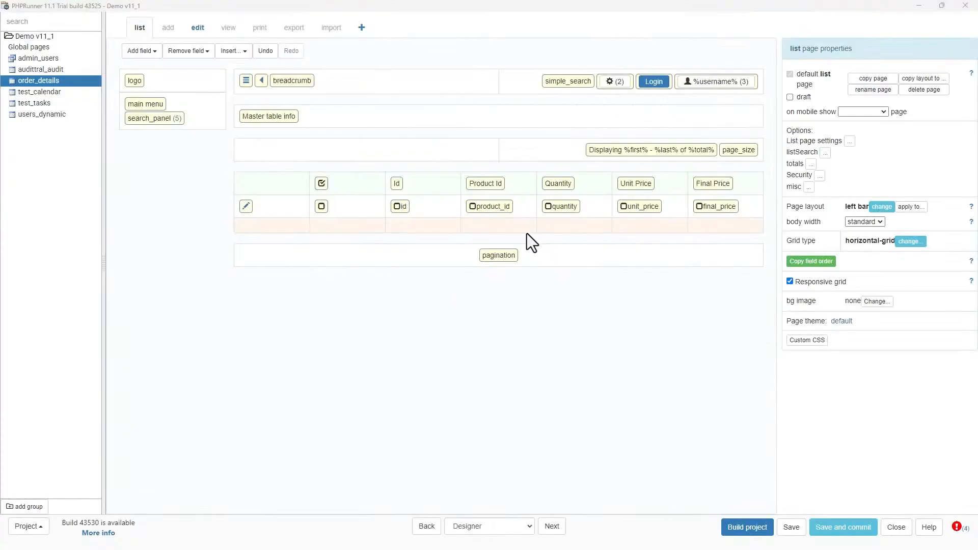
- Change the product_id lookup's display field to product_name
{"action": "double_click", "coordinate": [484, 206]}
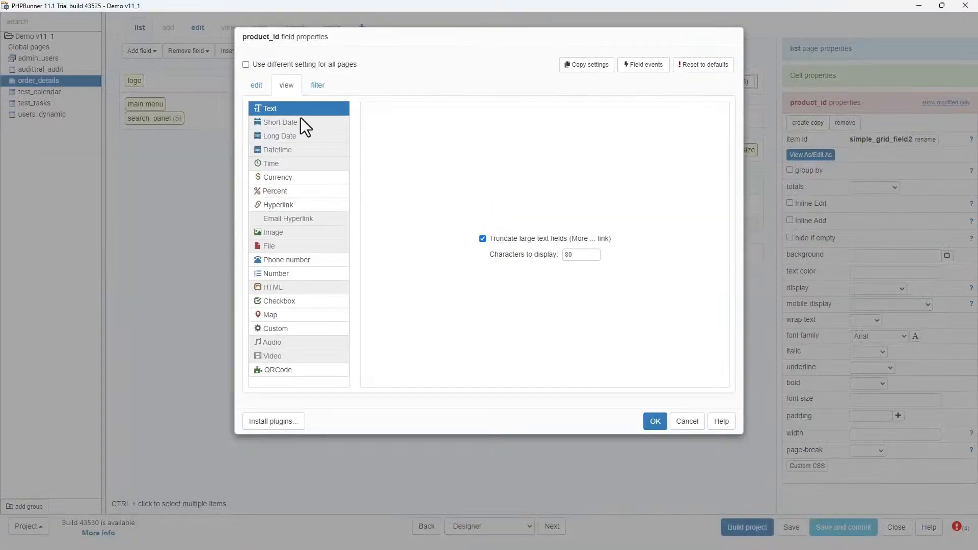
{"action": "left_click", "coordinate": [259, 86]}
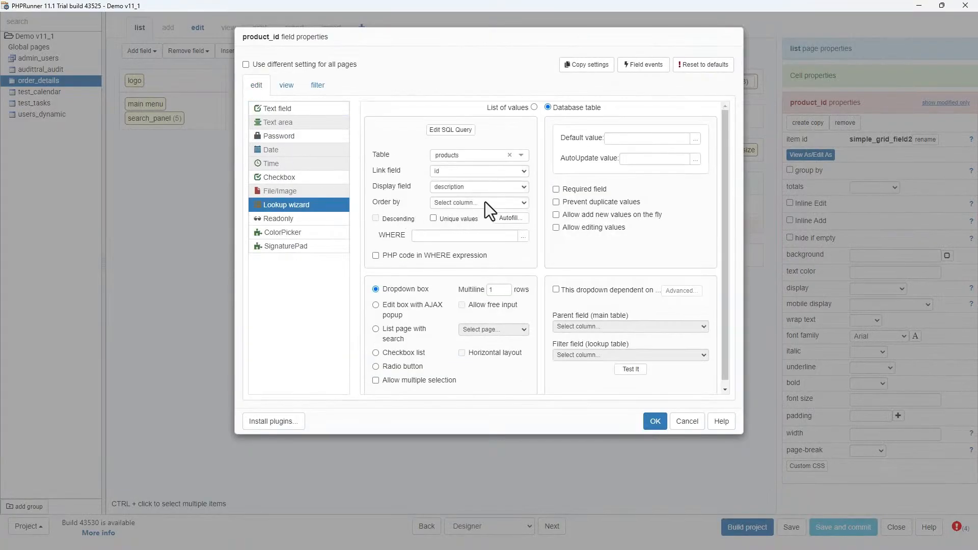
{"action": "left_click", "coordinate": [490, 188]}
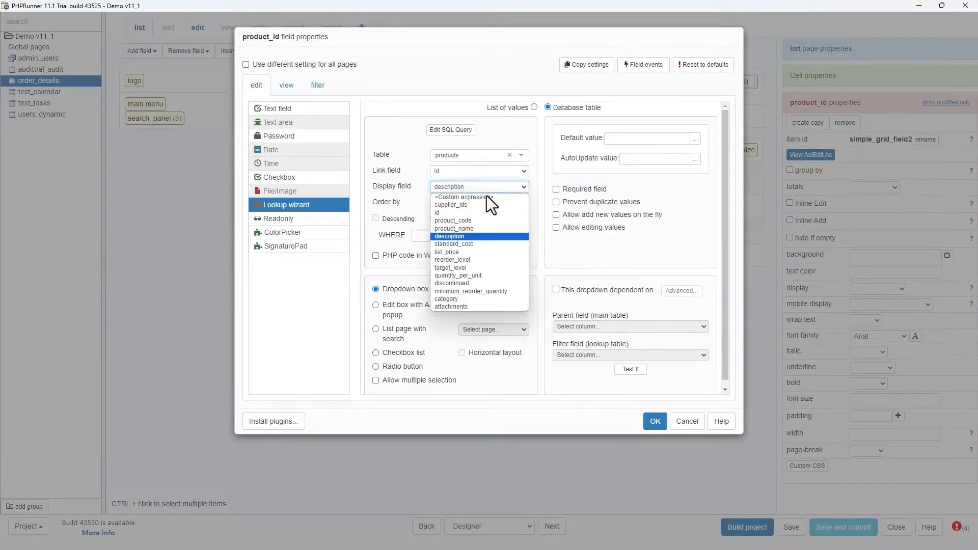
{"action": "left_click", "coordinate": [467, 227]}
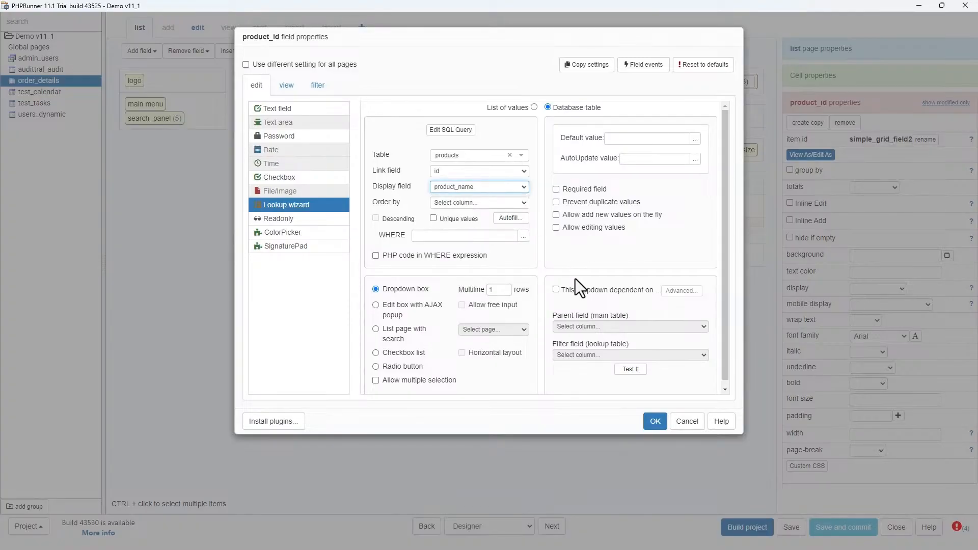
{"action": "left_click", "coordinate": [654, 422]}
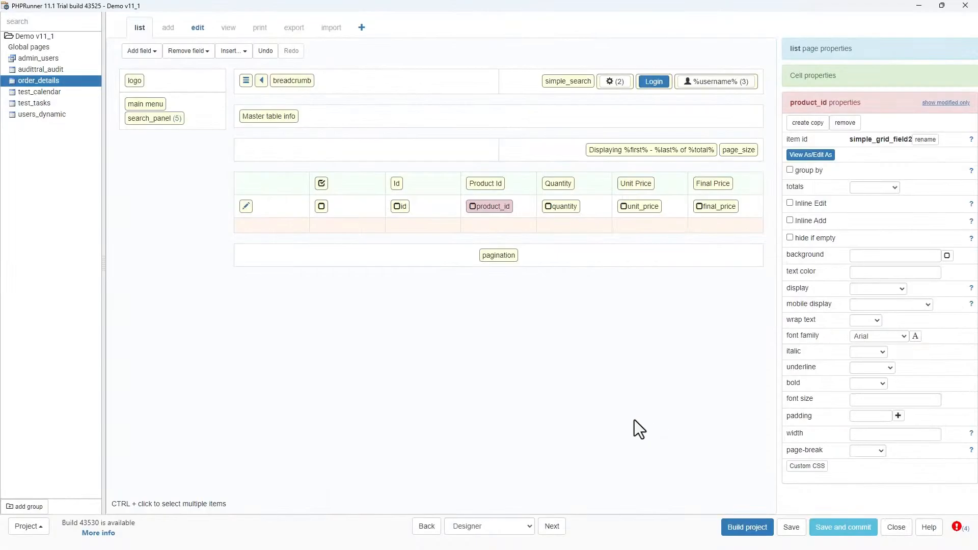
- Rebuild the project and check the Order Details list in the browser
{"action": "left_click", "coordinate": [743, 528]}
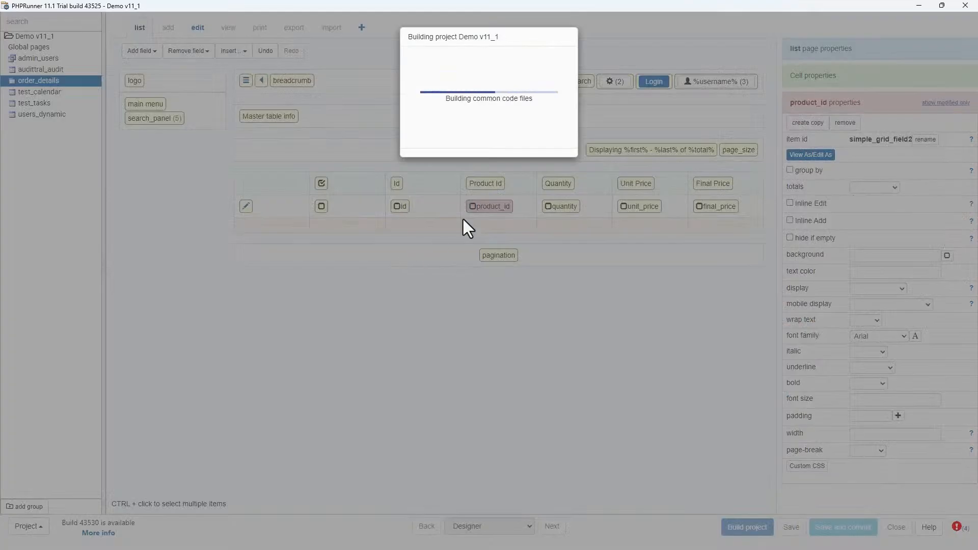
{"action": "left_click", "coordinate": [919, 4]}
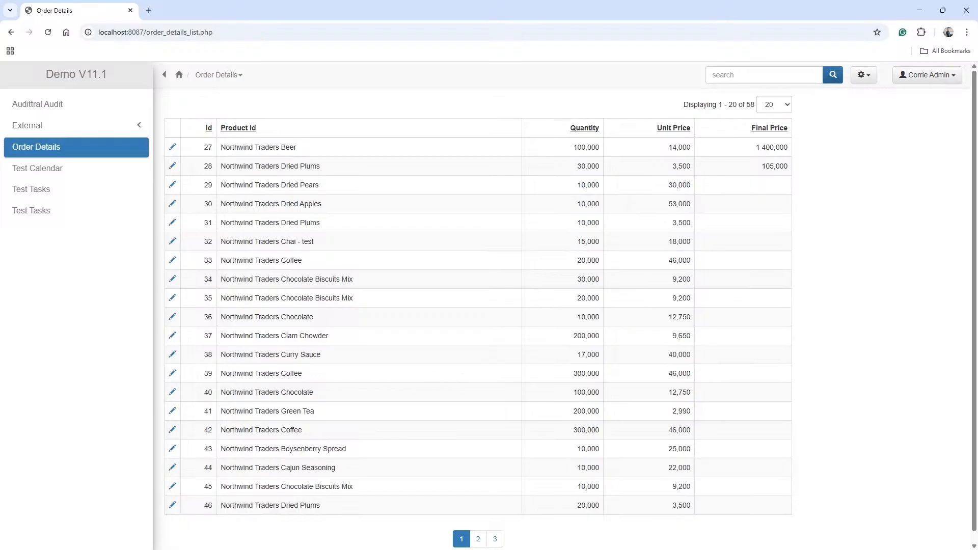
{"action": "key", "text": "alt+Tab"}
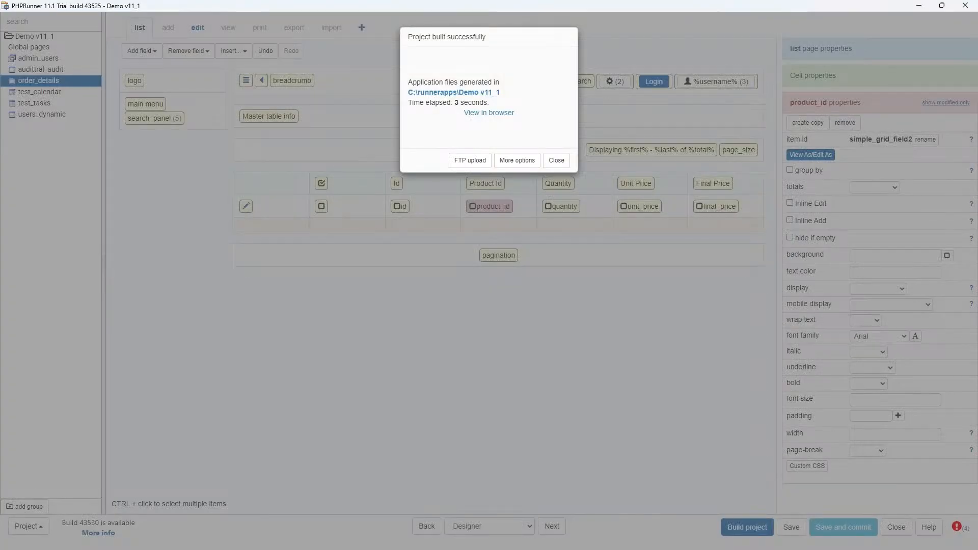
{"action": "left_click", "coordinate": [556, 161]}
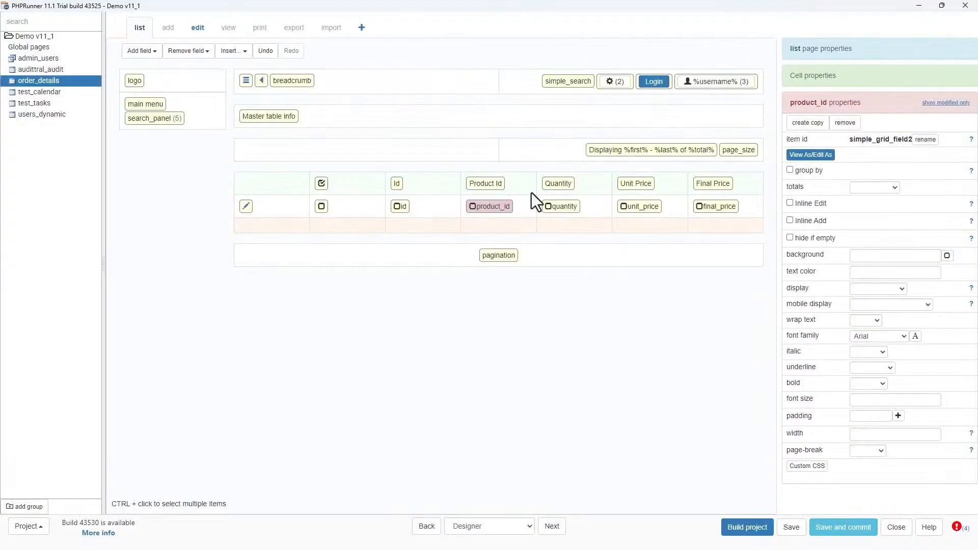
- Enable Allow editing values on the order_details product_id lookup
{"action": "double_click", "coordinate": [492, 213]}
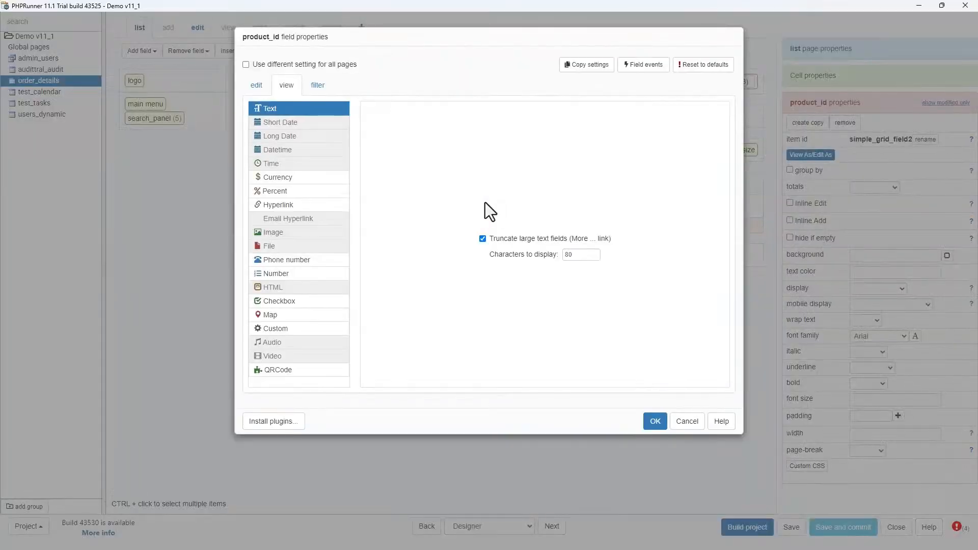
{"action": "left_click", "coordinate": [255, 86]}
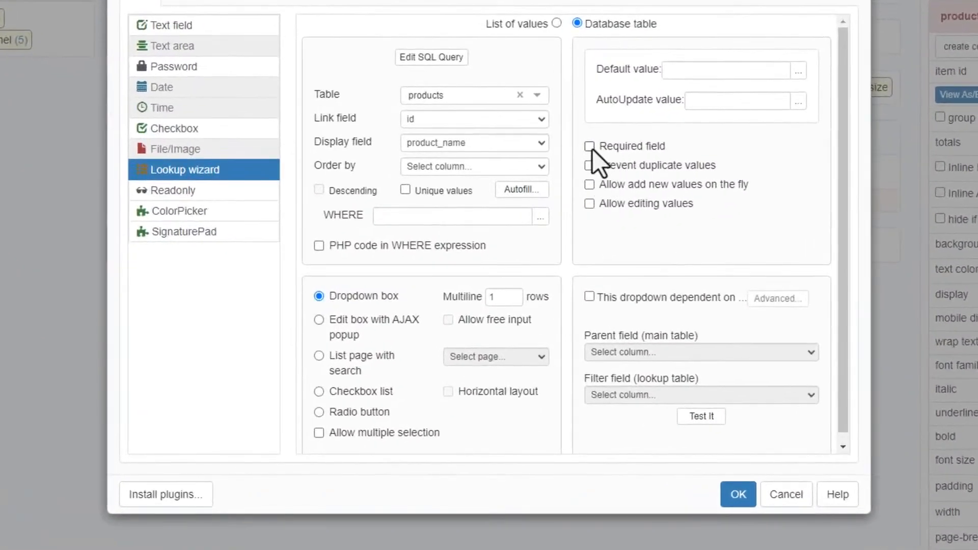
{"action": "left_click", "coordinate": [588, 204]}
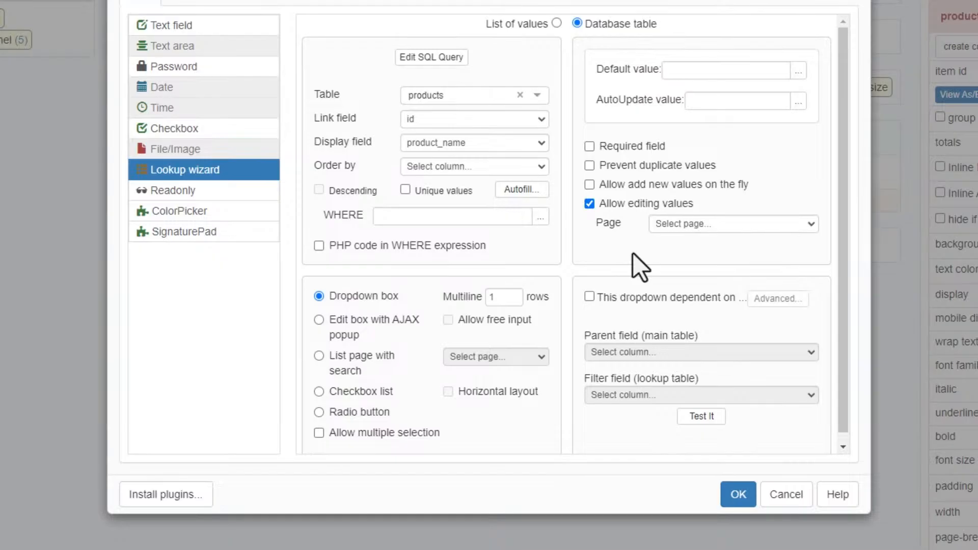
{"action": "left_click", "coordinate": [801, 223]}
{"action": "left_click", "coordinate": [712, 228]}
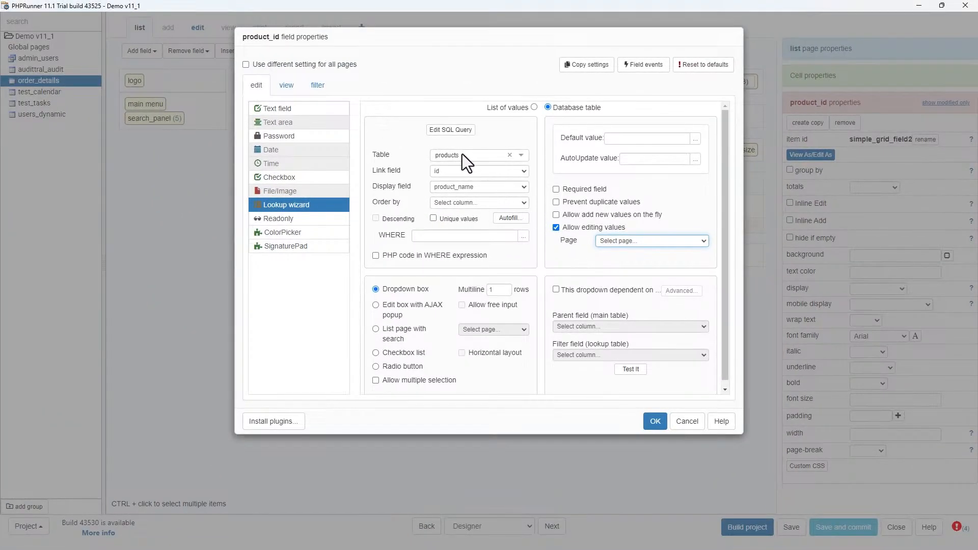
{"action": "left_click", "coordinate": [655, 422]}
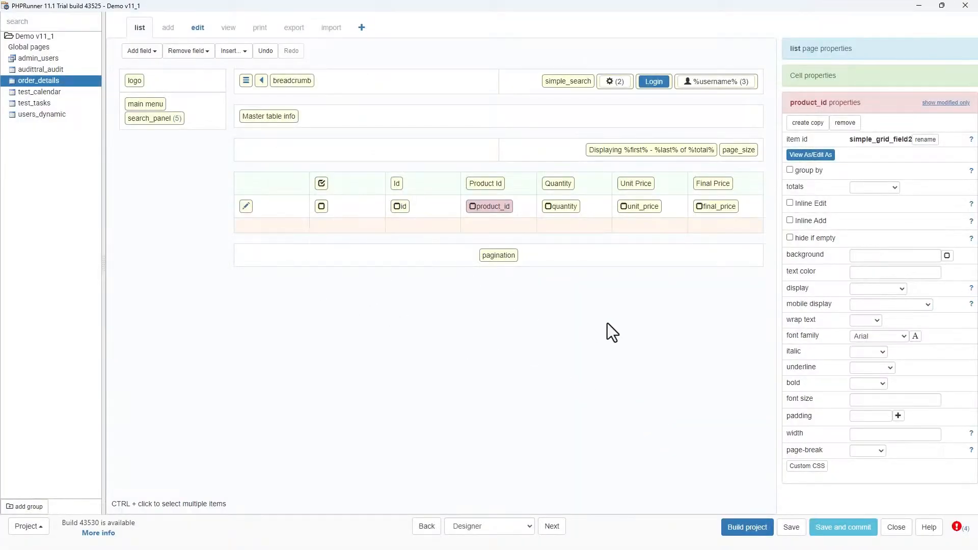
- Add the products table to the project from the Tables page and reposition it in the diagram
{"action": "left_click", "coordinate": [499, 528]}
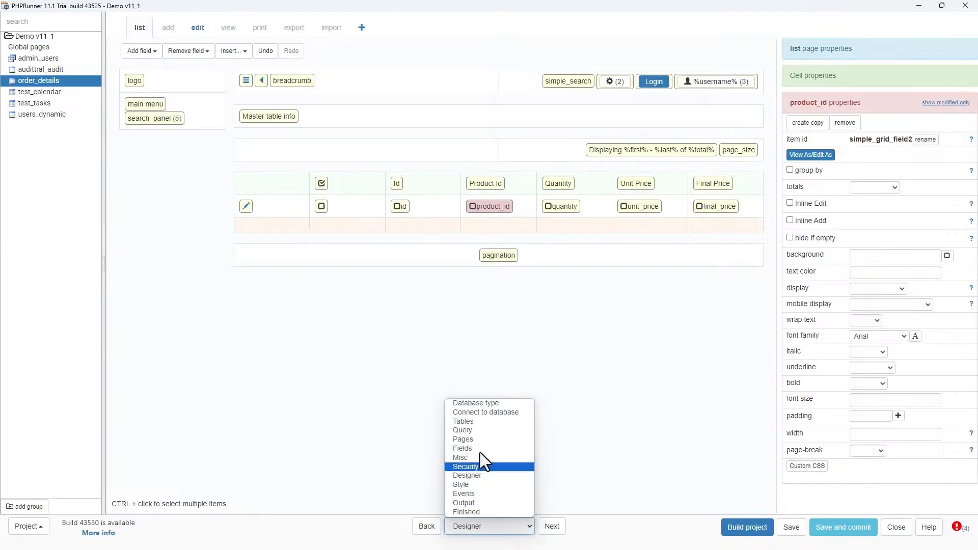
{"action": "left_click", "coordinate": [474, 422]}
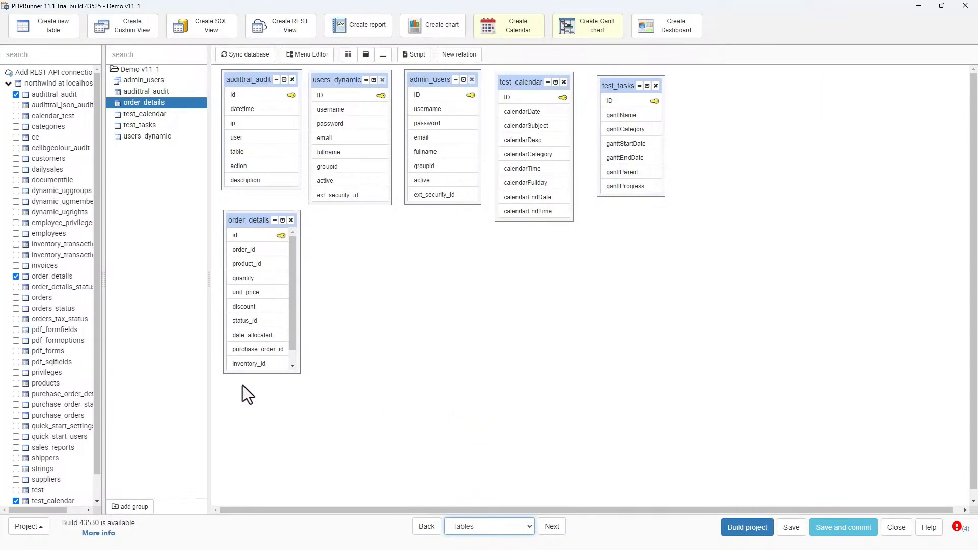
{"action": "left_click_drag", "start_coordinate": [96, 332], "coordinate": [94, 374]}
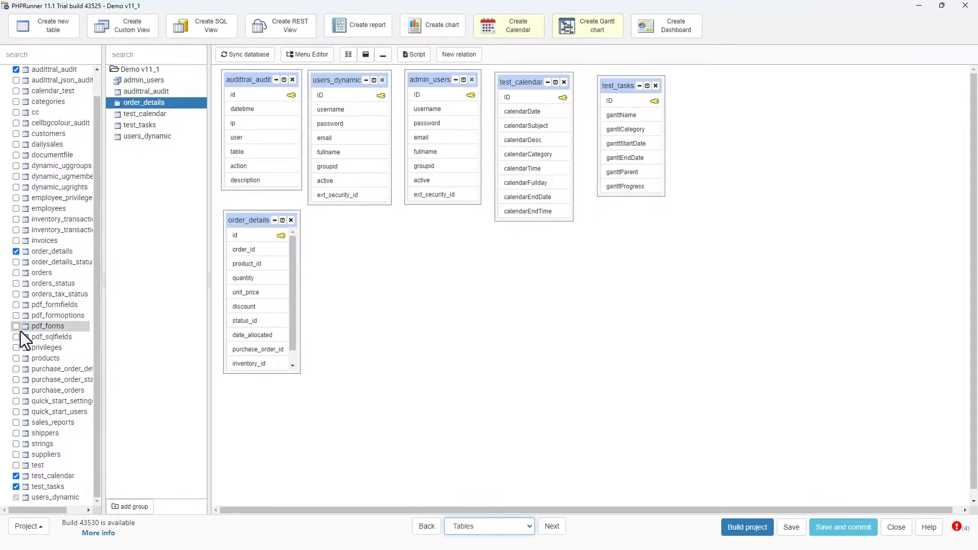
{"action": "left_click", "coordinate": [15, 358]}
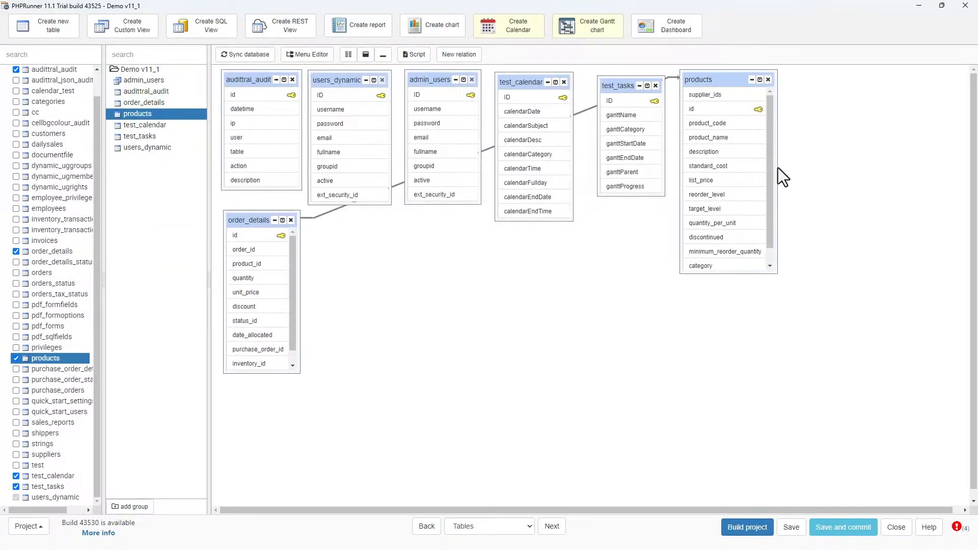
{"action": "left_click_drag", "start_coordinate": [714, 87], "coordinate": [420, 261]}
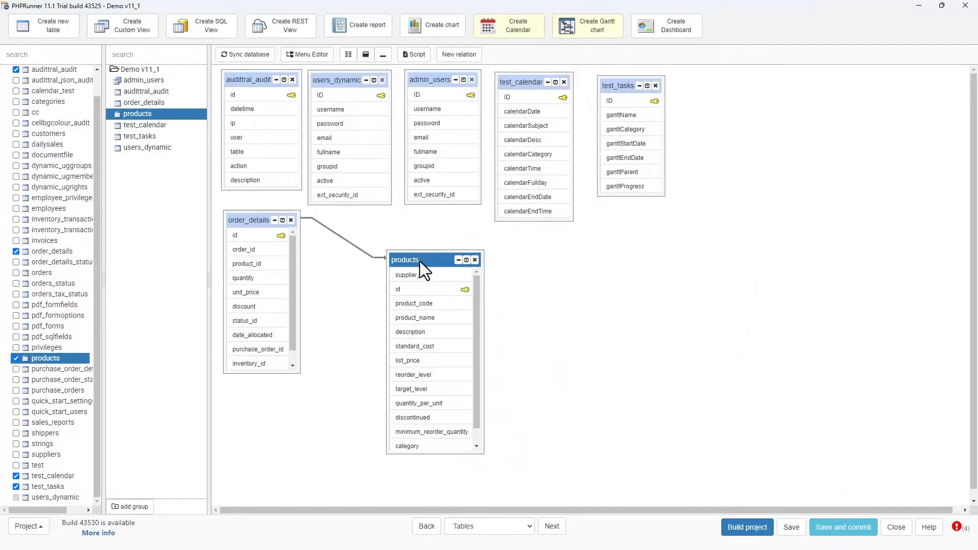
- Remove the master-details relationship between products and order_details and move the products box
{"action": "double_click", "coordinate": [377, 259]}
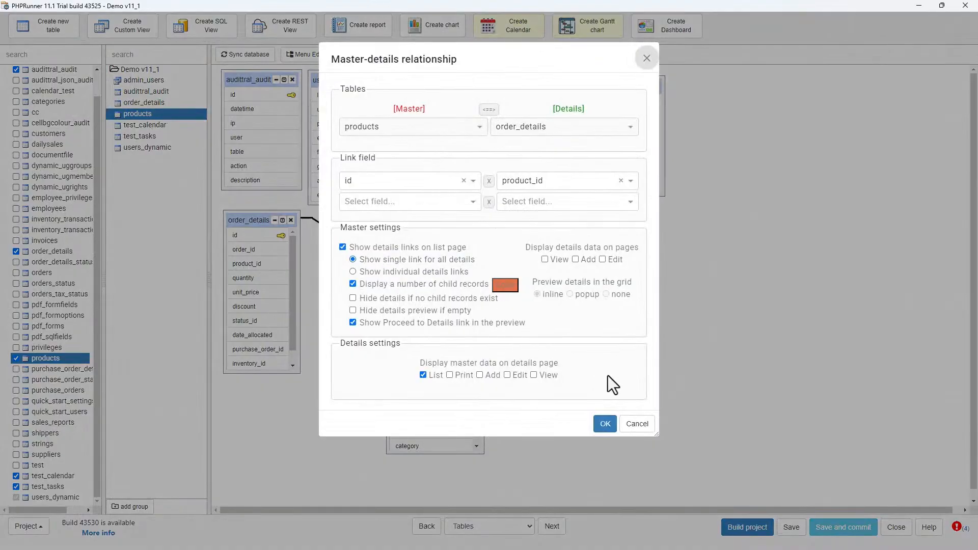
{"action": "left_click", "coordinate": [636, 425]}
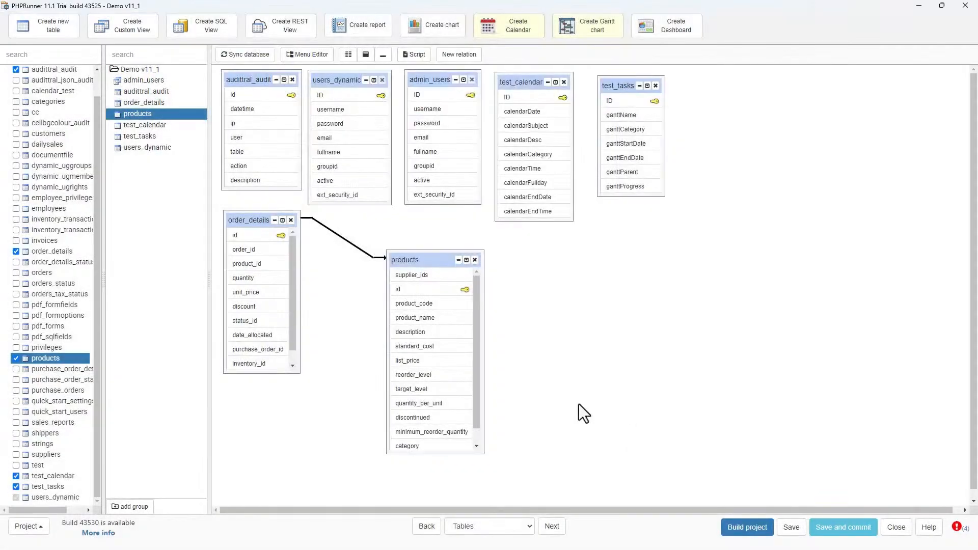
{"action": "right_click", "coordinate": [375, 259]}
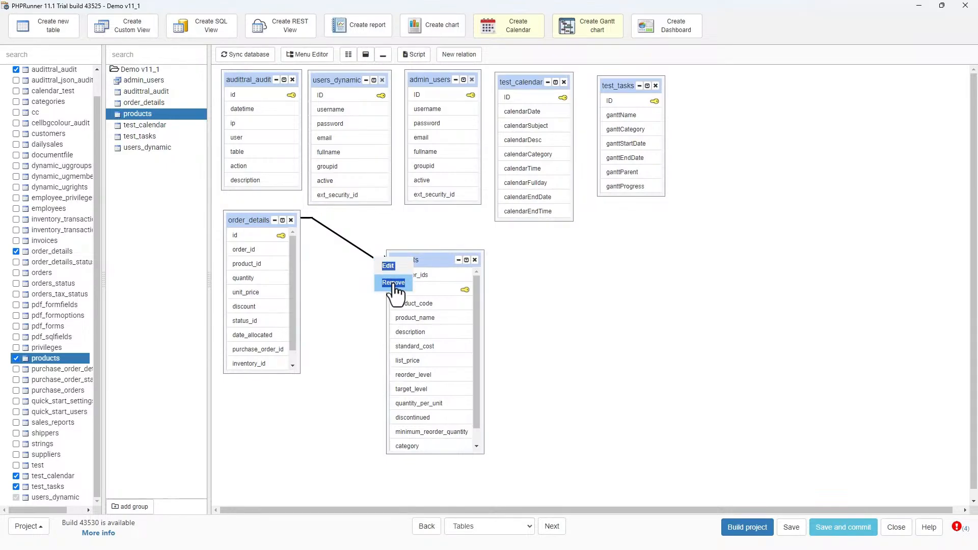
{"action": "left_click", "coordinate": [394, 283]}
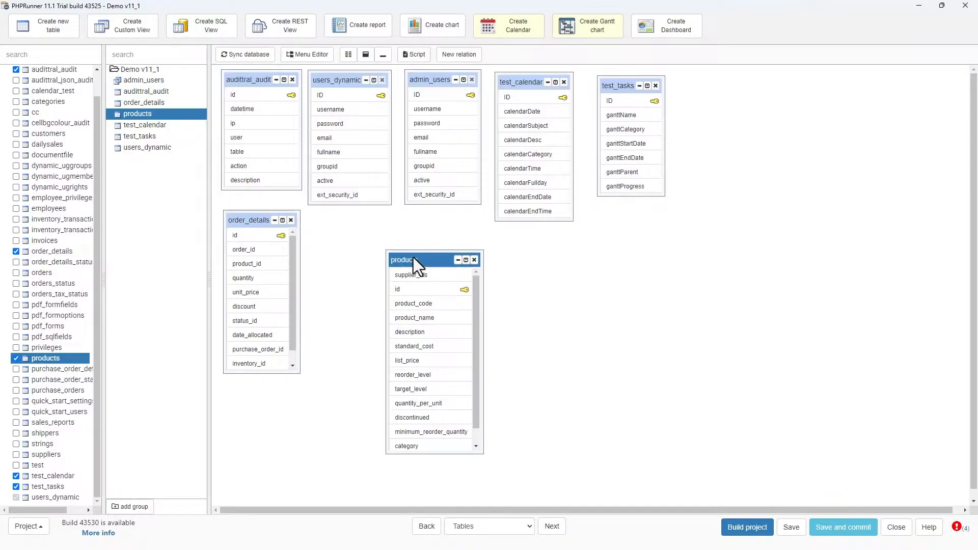
{"action": "left_click_drag", "start_coordinate": [413, 258], "coordinate": [341, 222]}
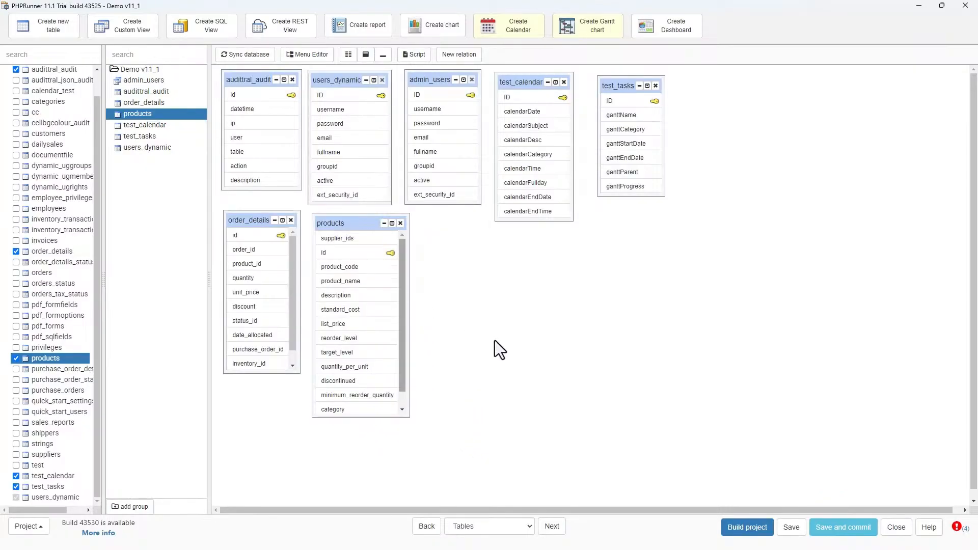
- For products, build only List and Edit pages, turning off add, delete, view, printer-friendly, export and import pages
{"action": "left_click", "coordinate": [552, 527]}
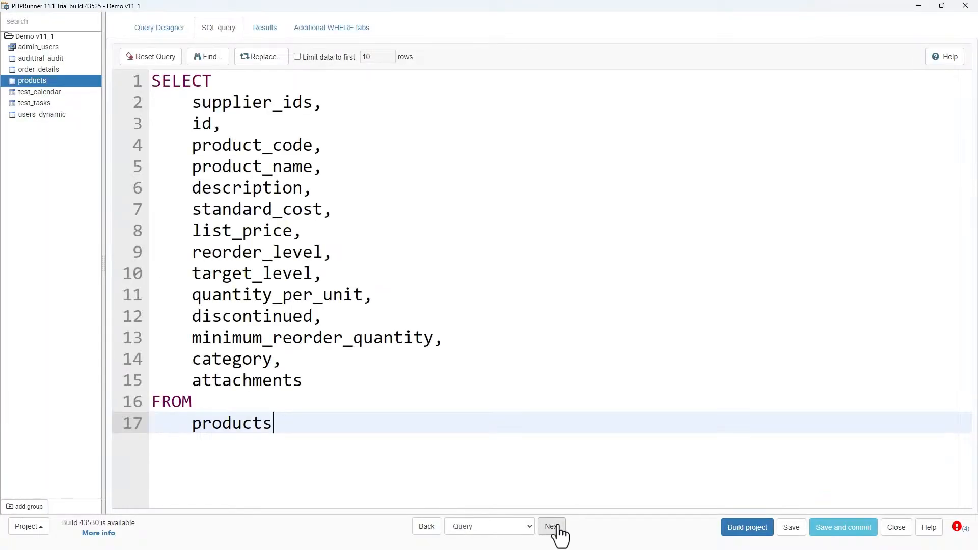
{"action": "left_click", "coordinate": [552, 527]}
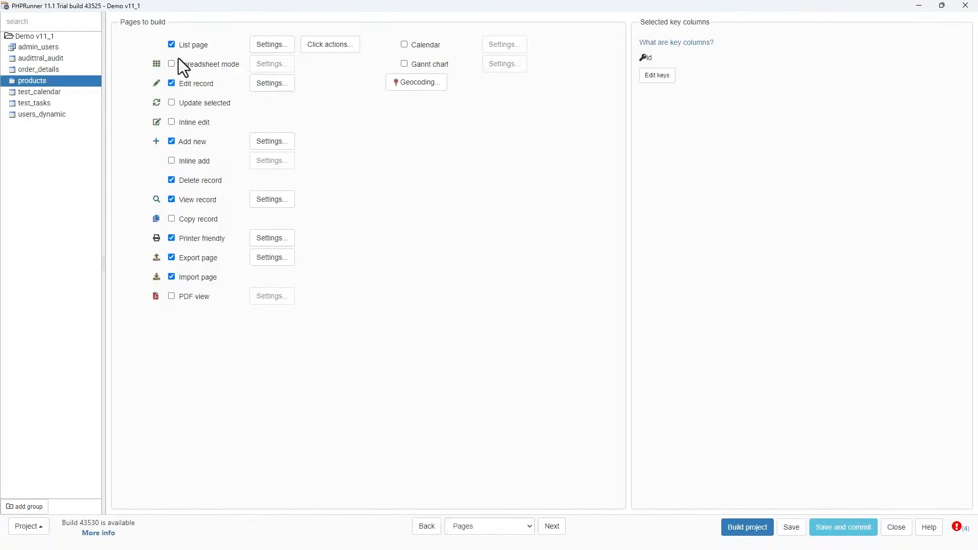
{"action": "left_click", "coordinate": [171, 141]}
{"action": "left_click", "coordinate": [171, 180]}
{"action": "left_click", "coordinate": [171, 199]}
{"action": "left_click", "coordinate": [171, 238]}
{"action": "left_click", "coordinate": [171, 258]}
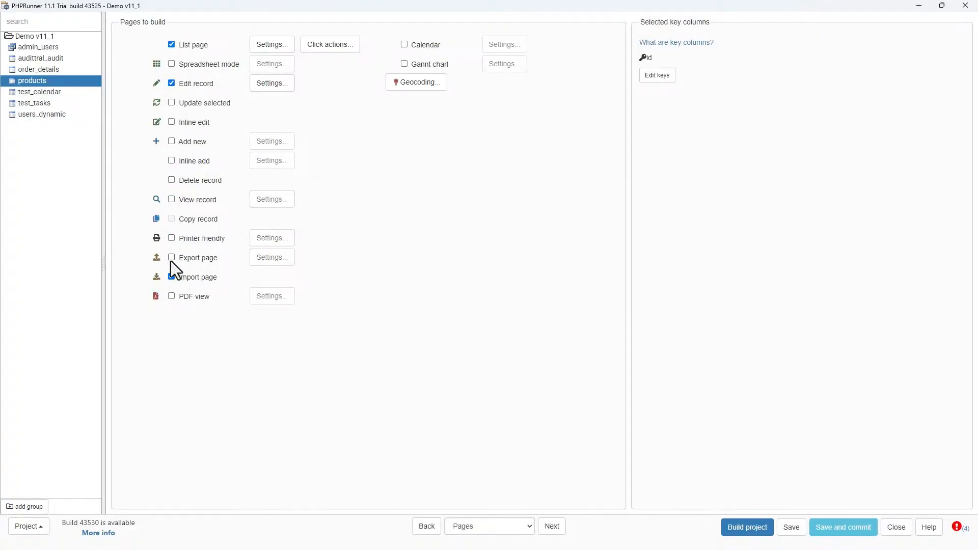
{"action": "left_click", "coordinate": [171, 277]}
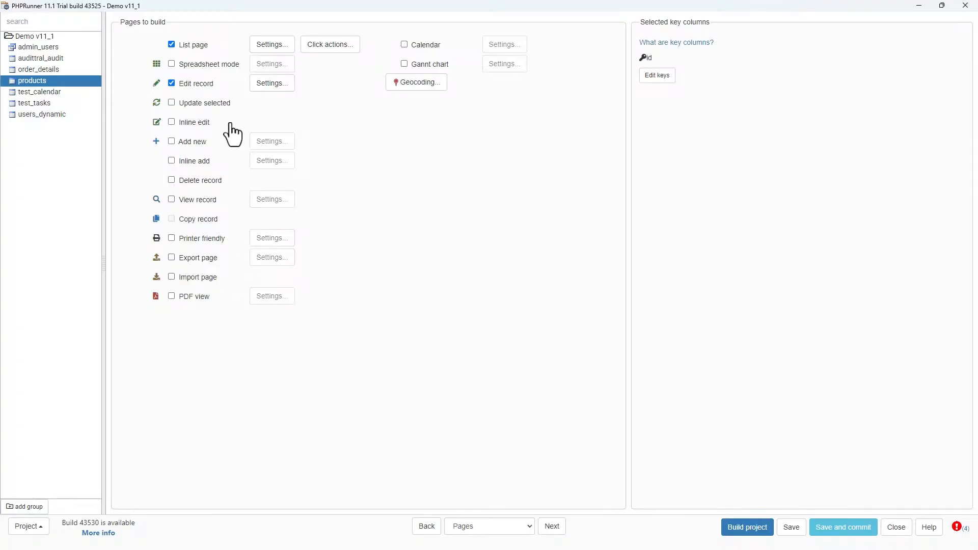
{"action": "left_click", "coordinate": [270, 86]}
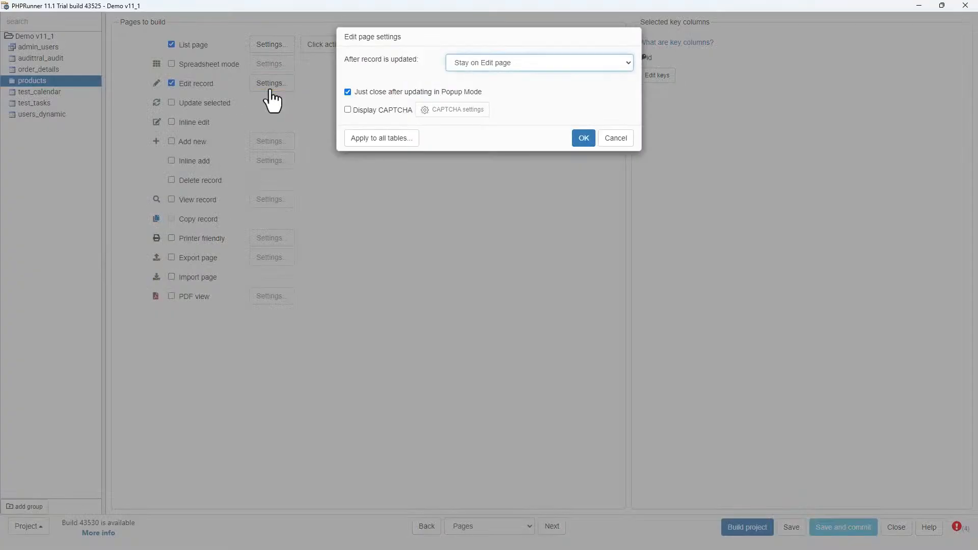
{"action": "left_click", "coordinate": [585, 139]}
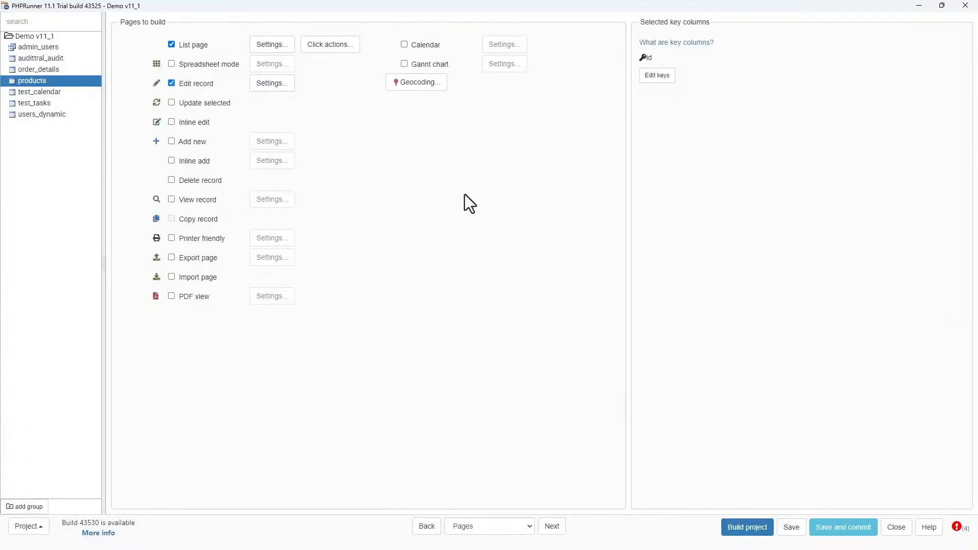
- Show only id and product_name on the products list page
{"action": "left_click", "coordinate": [551, 527]}
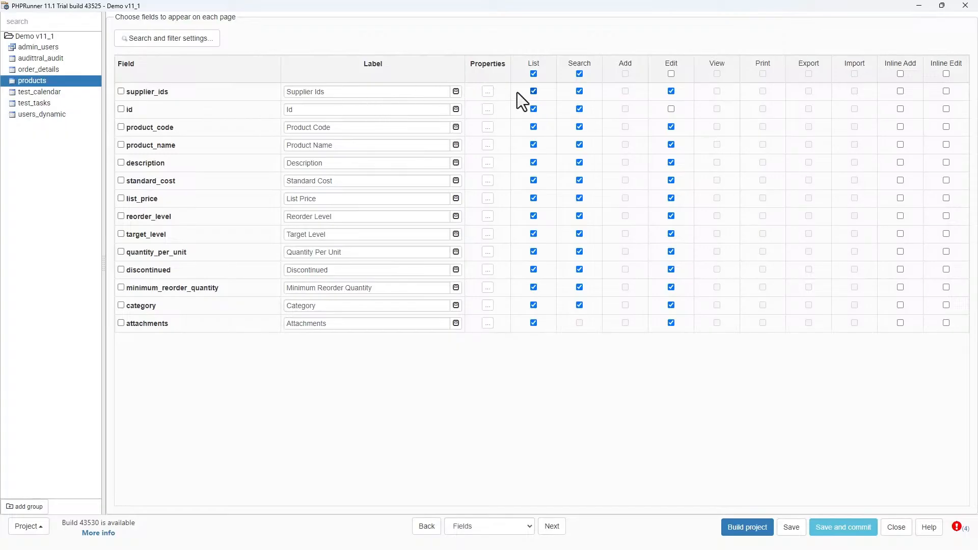
{"action": "left_click", "coordinate": [534, 91]}
{"action": "left_click", "coordinate": [534, 127]}
{"action": "left_click", "coordinate": [534, 163]}
{"action": "left_click", "coordinate": [533, 181]}
{"action": "left_click", "coordinate": [533, 199]}
{"action": "left_click", "coordinate": [534, 216]}
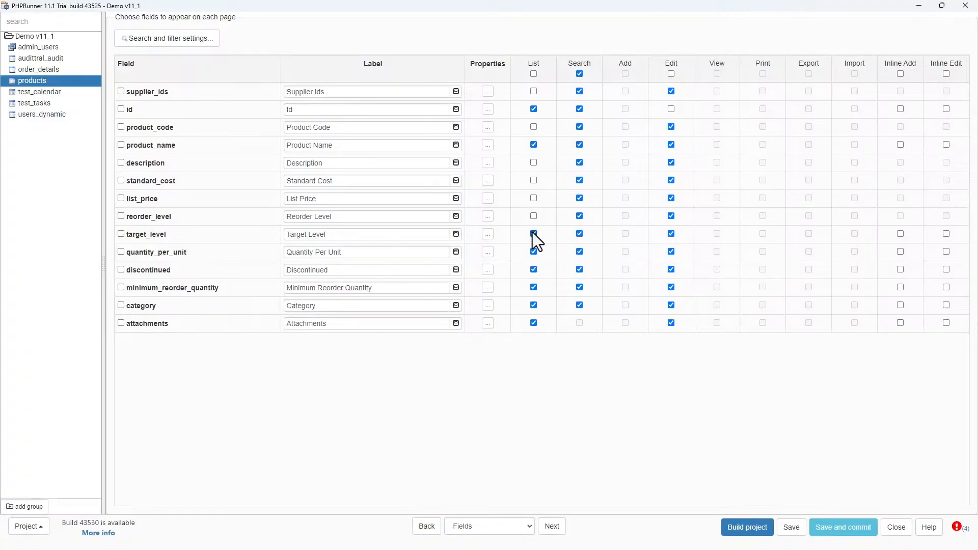
{"action": "left_click", "coordinate": [533, 234]}
{"action": "left_click", "coordinate": [534, 251]}
{"action": "left_click", "coordinate": [533, 269]}
{"action": "left_click", "coordinate": [533, 288]}
{"action": "left_click", "coordinate": [533, 306]}
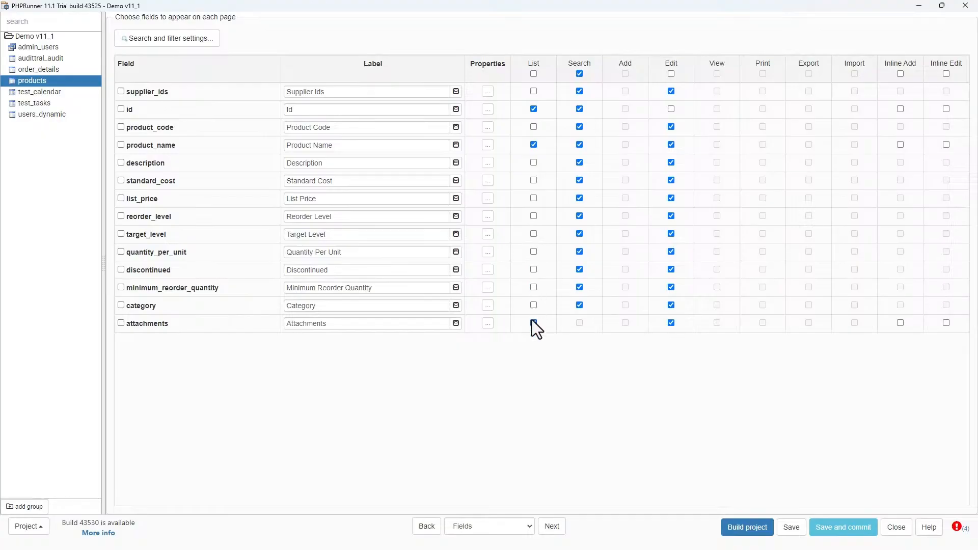
{"action": "left_click", "coordinate": [533, 323]}
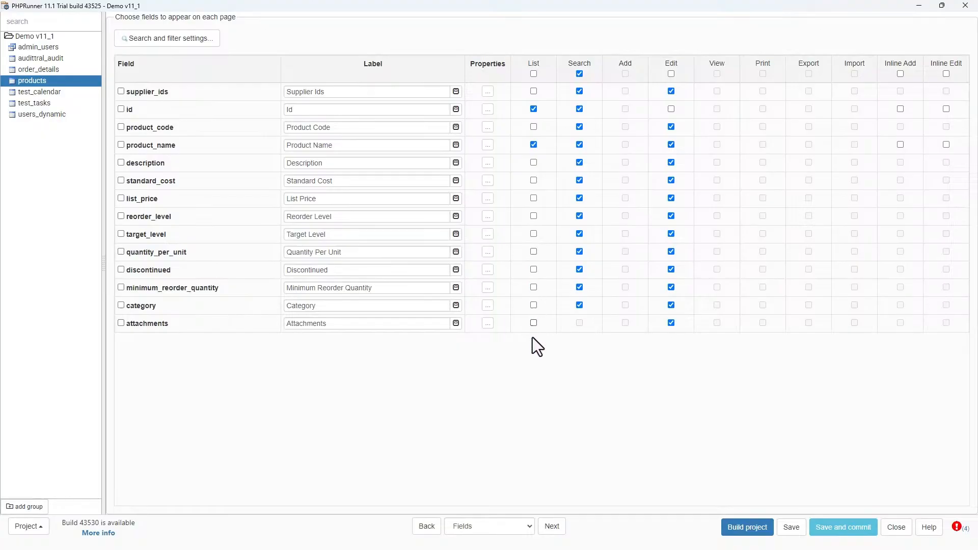
- Restrict products search to id and product_name, leaving only product_name editable
{"action": "left_click", "coordinate": [579, 145]}
{"action": "left_click", "coordinate": [579, 126]}
{"action": "left_click", "coordinate": [580, 73]}
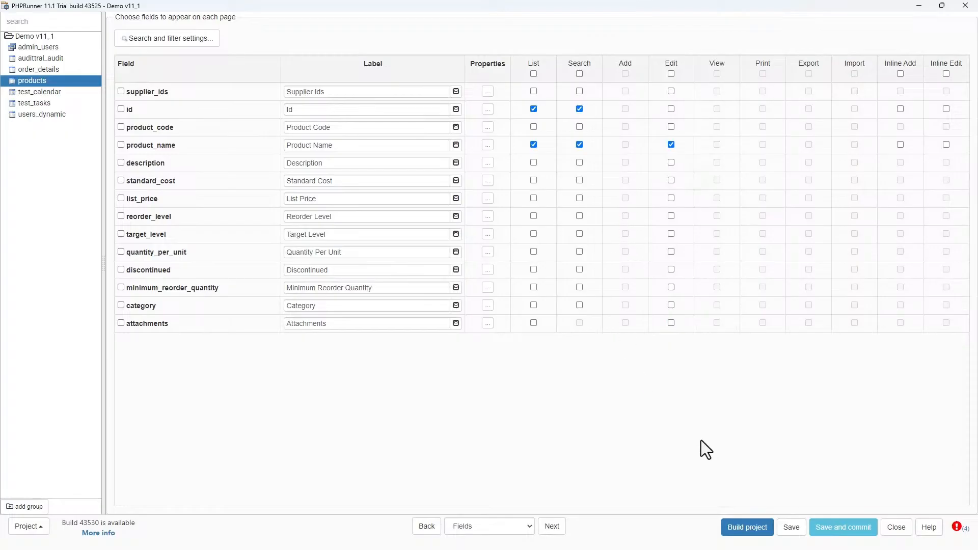
- Step through to the Designer and view the products edit page layout, then reopen order_details
{"action": "left_click", "coordinate": [553, 527]}
{"action": "left_click", "coordinate": [556, 527]}
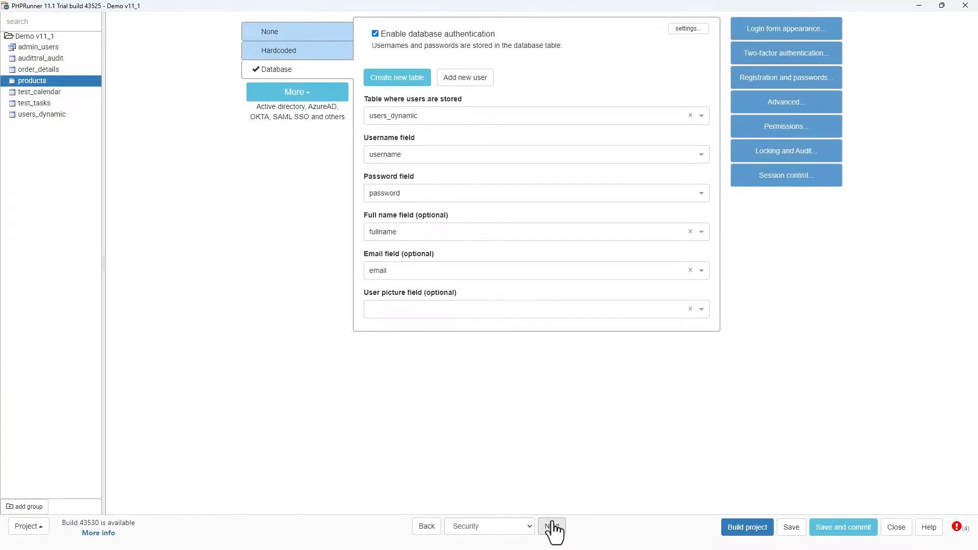
{"action": "left_click", "coordinate": [553, 527]}
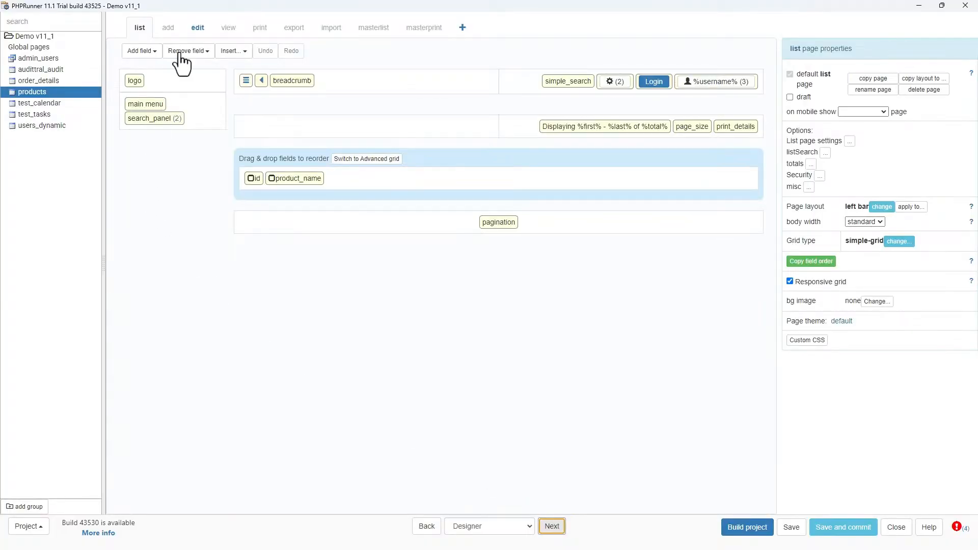
{"action": "left_click", "coordinate": [202, 28]}
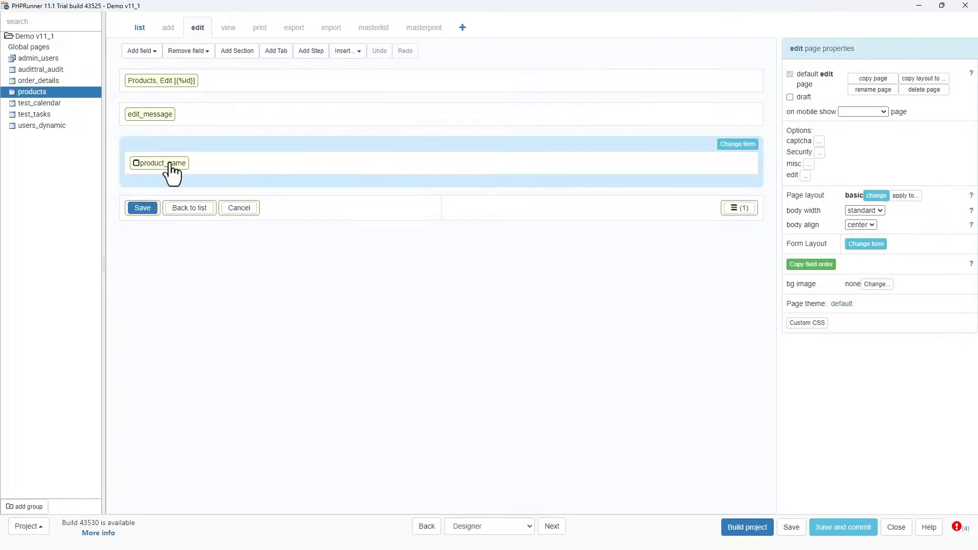
{"action": "left_click", "coordinate": [41, 82]}
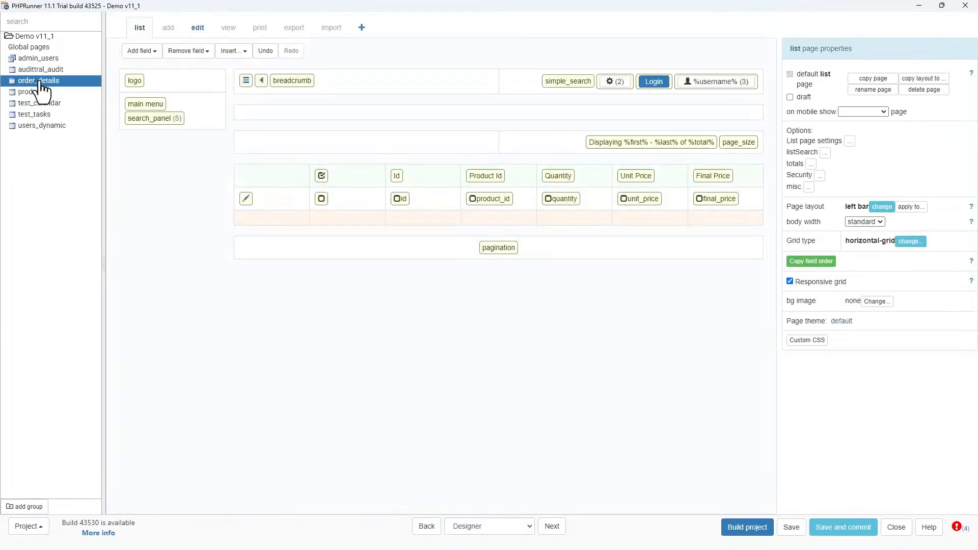
- Set the product_id lookup's editing page to edit and continue to the Style page
{"action": "double_click", "coordinate": [477, 200]}
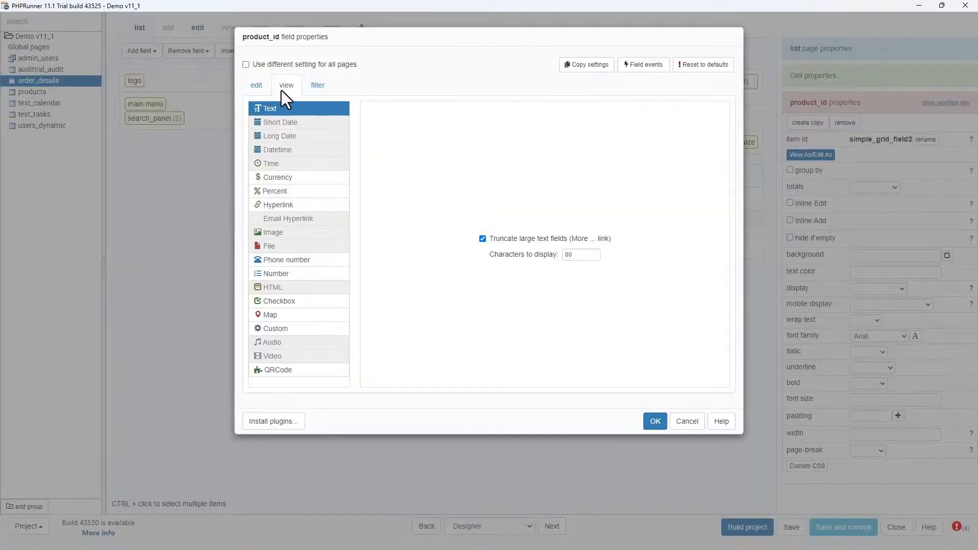
{"action": "left_click", "coordinate": [256, 85]}
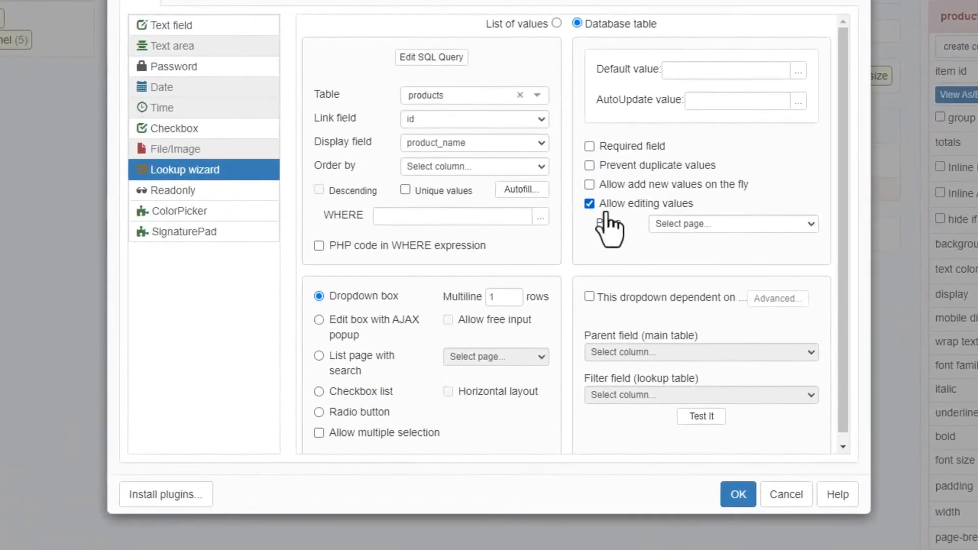
{"action": "left_click", "coordinate": [717, 224]}
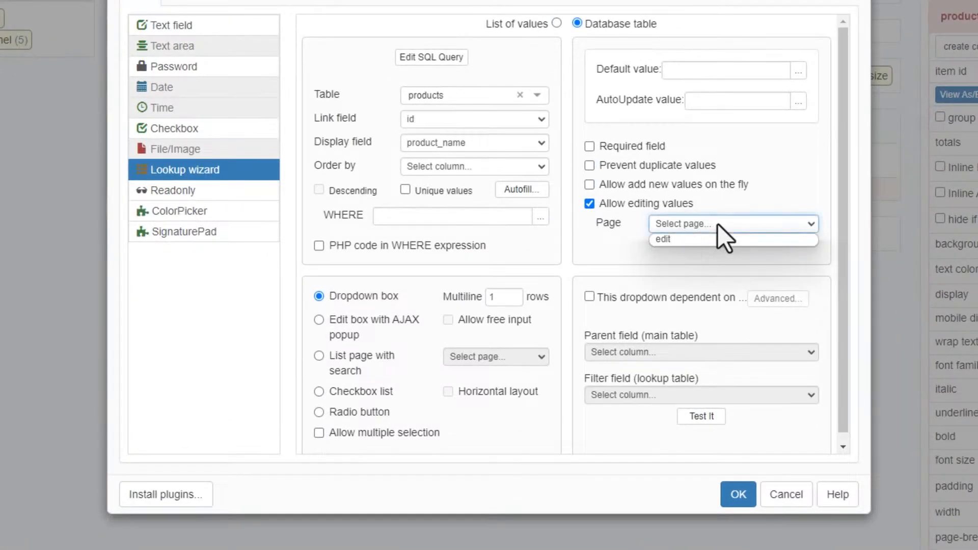
{"action": "left_click", "coordinate": [677, 240]}
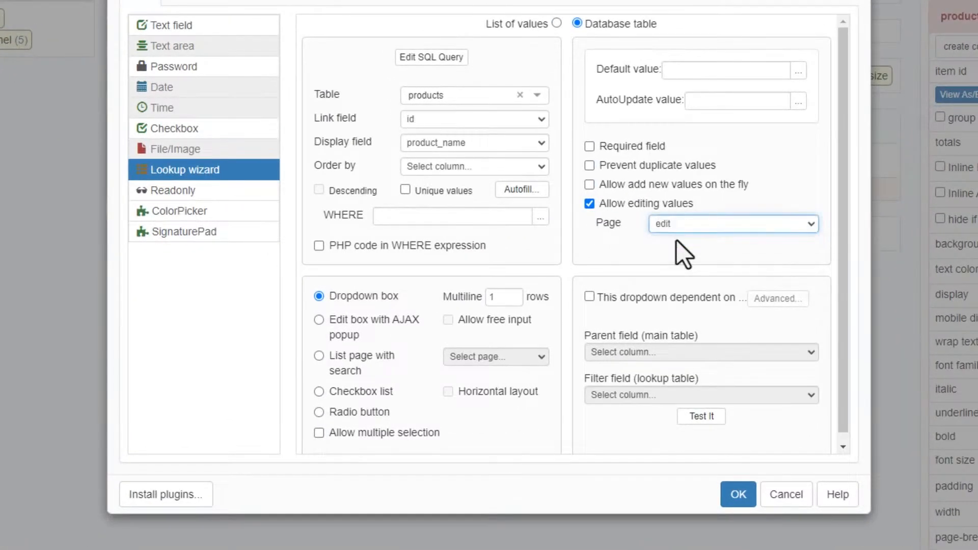
{"action": "left_click", "coordinate": [738, 494]}
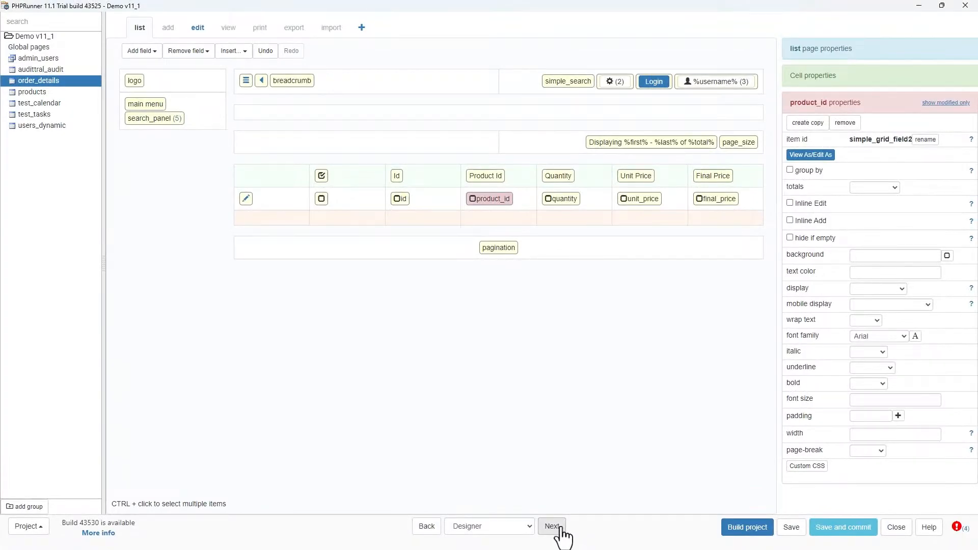
{"action": "left_click", "coordinate": [552, 527]}
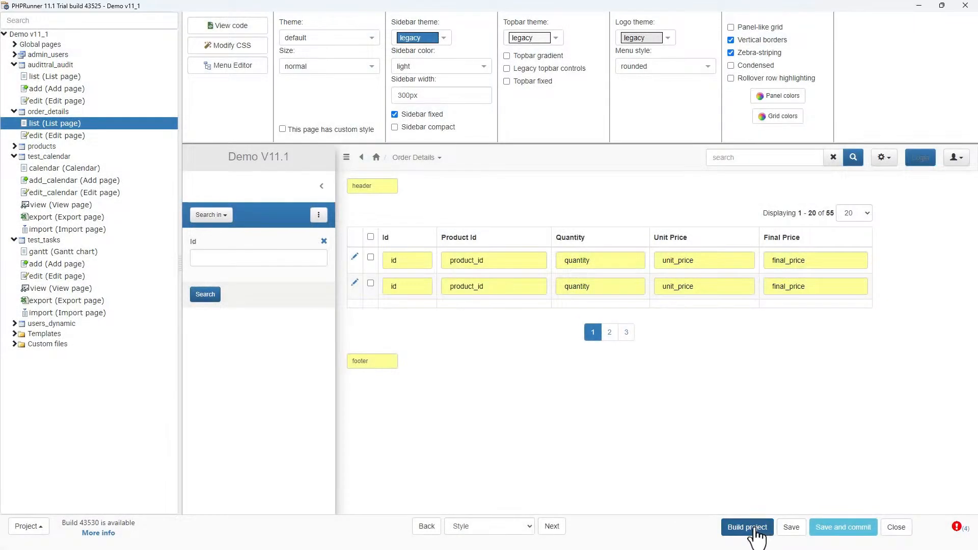
- Build the project and switch to the running application in the browser
{"action": "left_click", "coordinate": [754, 532]}
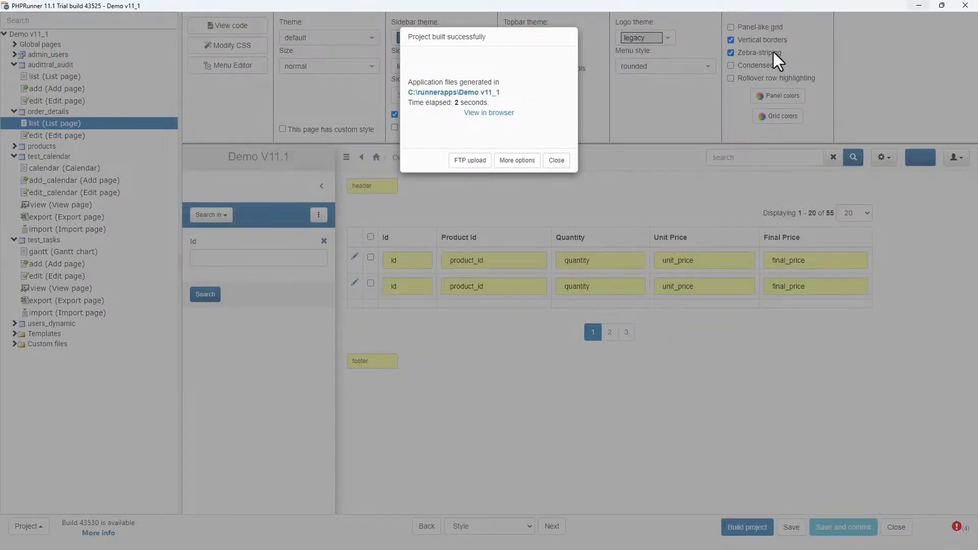
{"action": "left_click", "coordinate": [919, 3]}
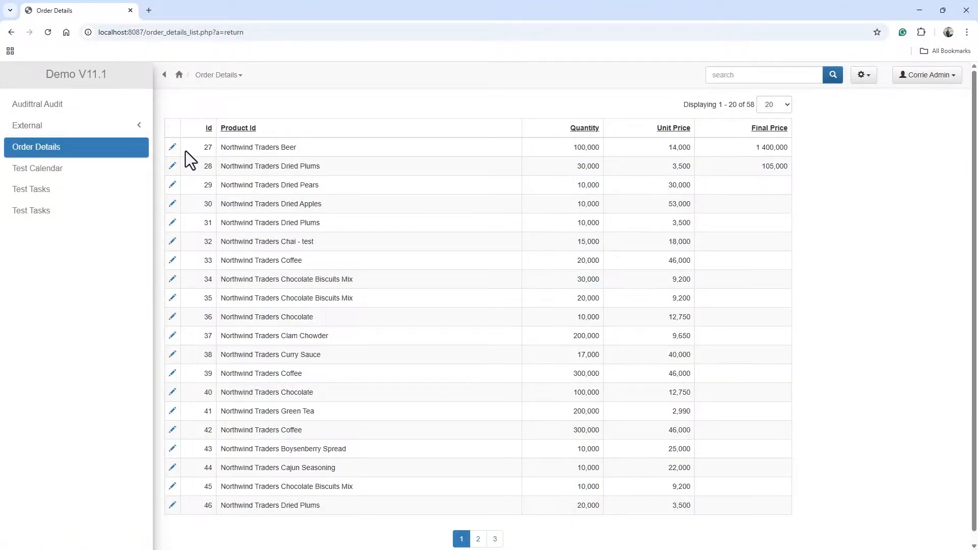
- In the Admin Area, grant the Admin group all permissions on the products table, check the Normal Users group, and save
{"action": "left_click", "coordinate": [936, 75]}
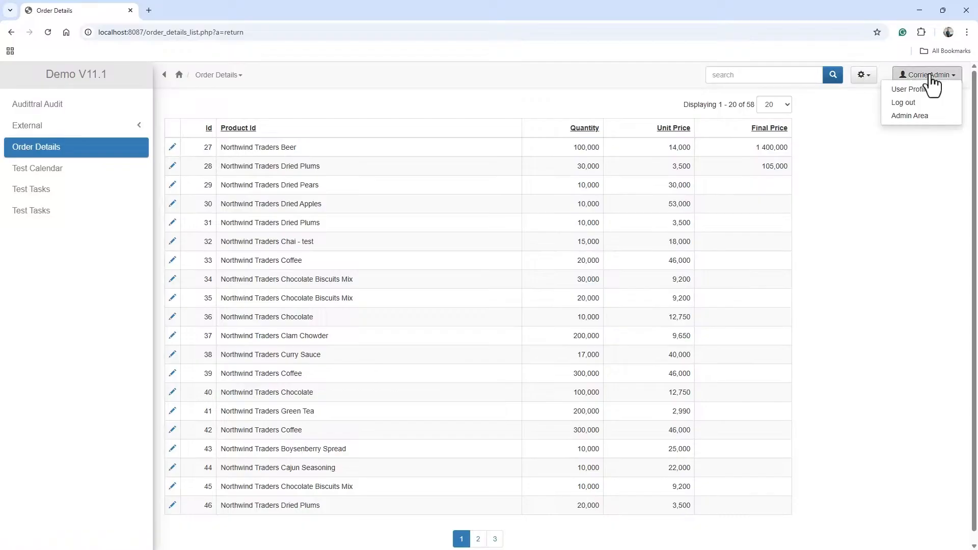
{"action": "left_click", "coordinate": [911, 116]}
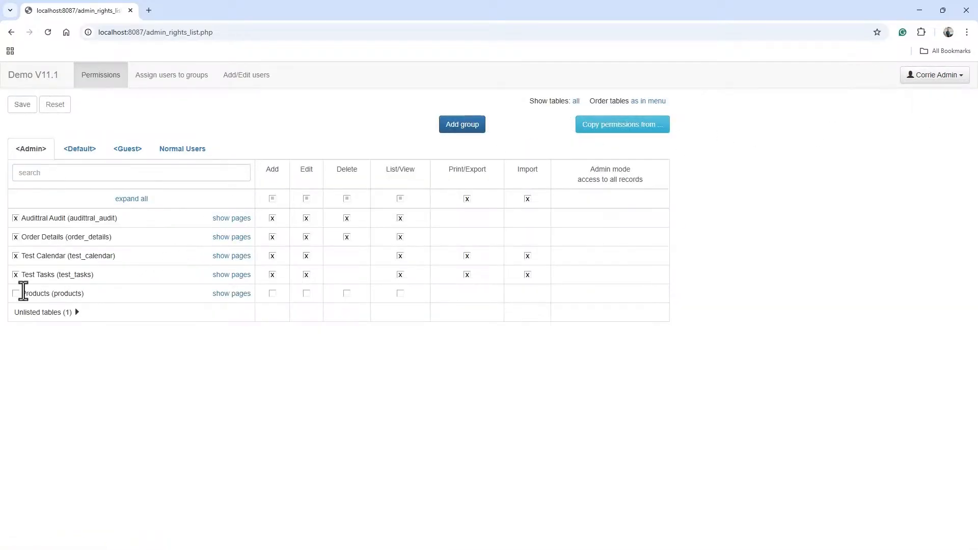
{"action": "left_click", "coordinate": [15, 294]}
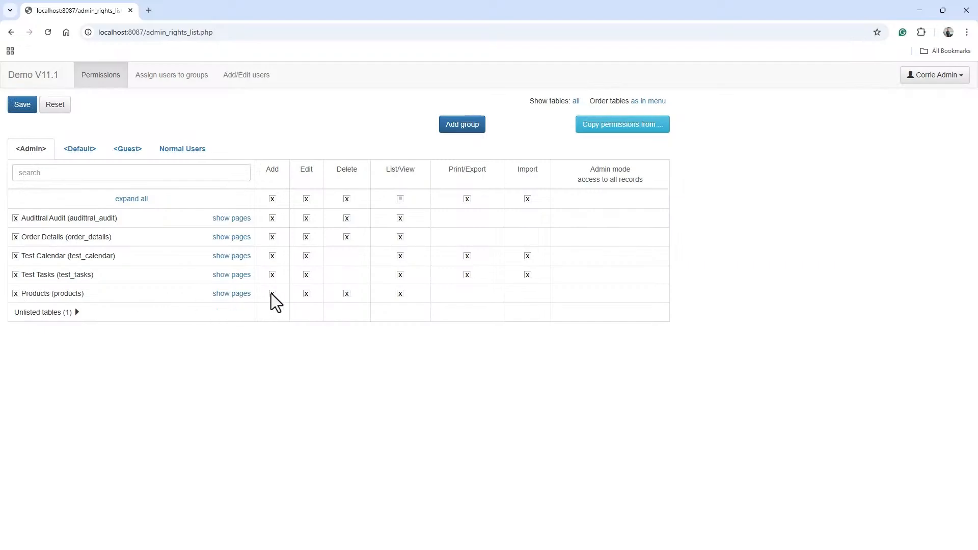
{"action": "left_click", "coordinate": [346, 294]}
{"action": "left_click", "coordinate": [184, 153]}
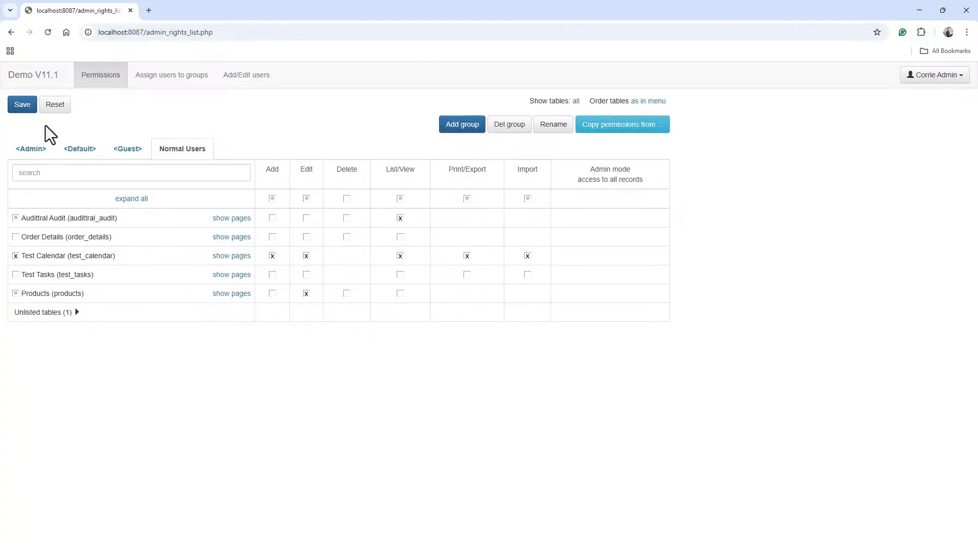
{"action": "left_click", "coordinate": [22, 105]}
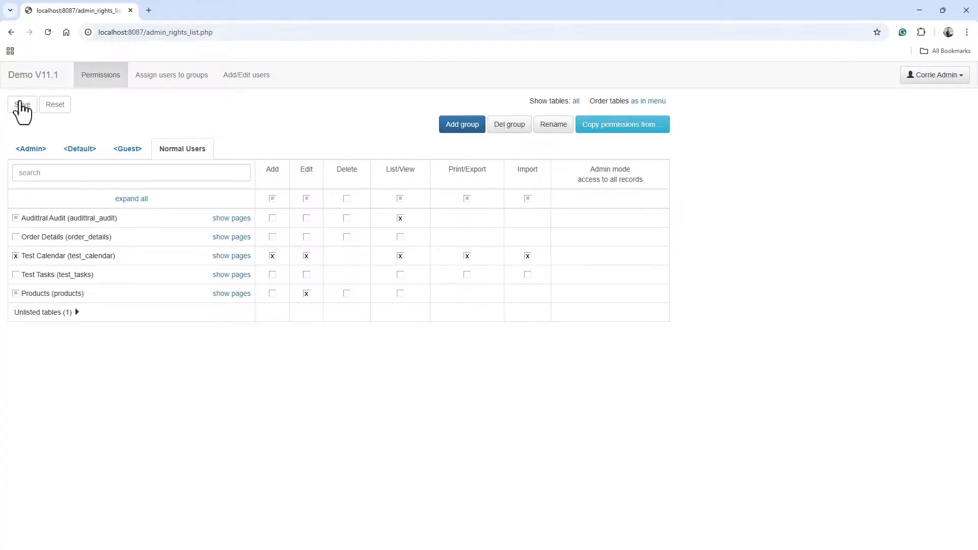
- Exit the Admin Area and open the Order Details list
{"action": "left_click", "coordinate": [957, 77]}
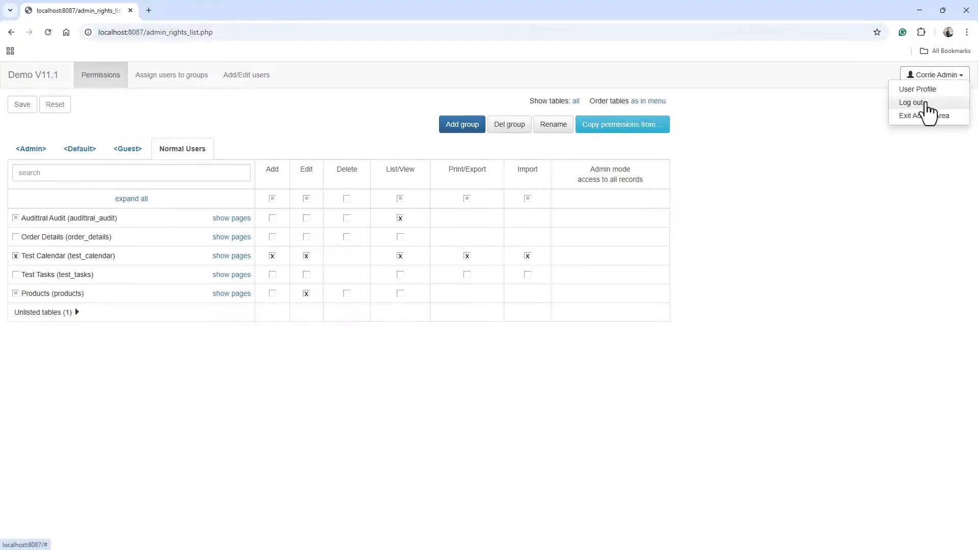
{"action": "left_click", "coordinate": [925, 117]}
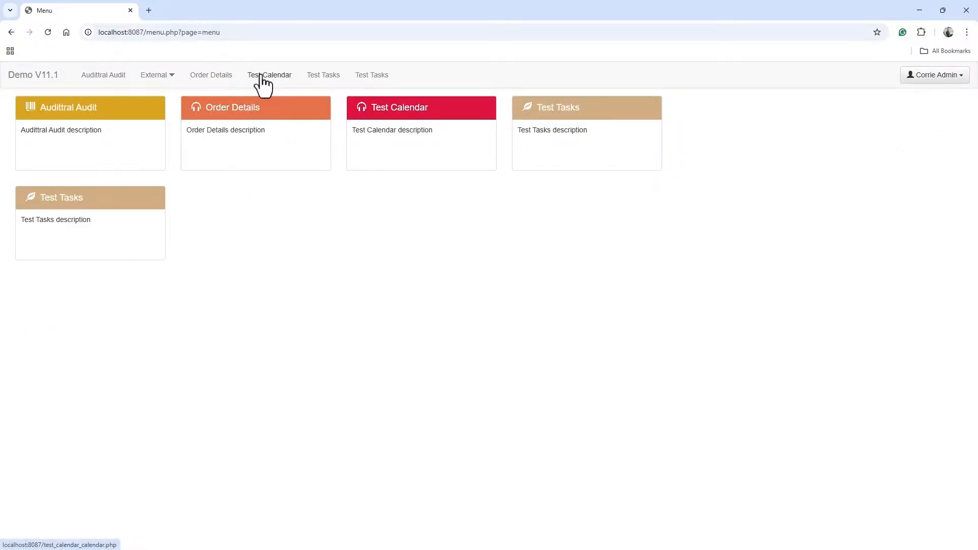
{"action": "left_click", "coordinate": [213, 79]}
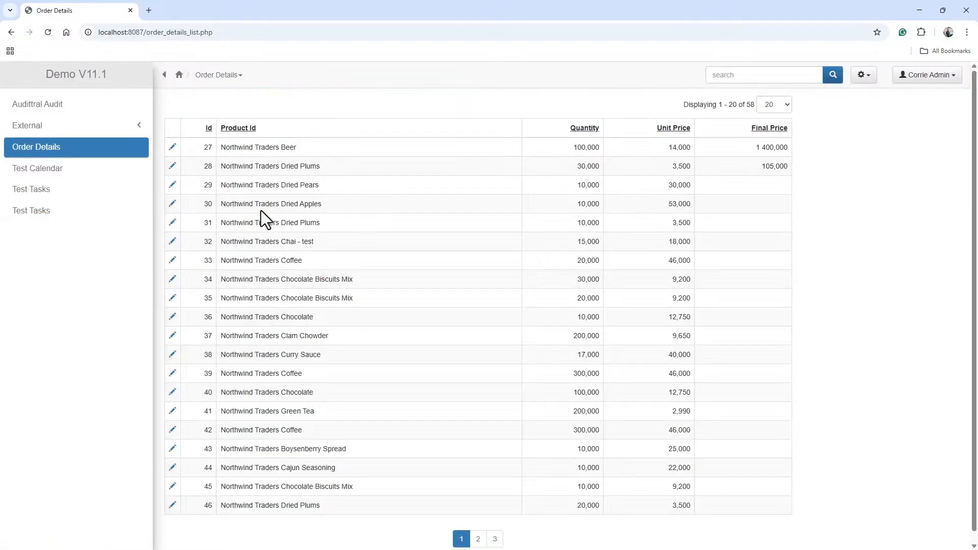
- Edit order detail 27, modify its product through the lookup and rename it to Traders Beer
{"action": "left_click", "coordinate": [174, 148]}
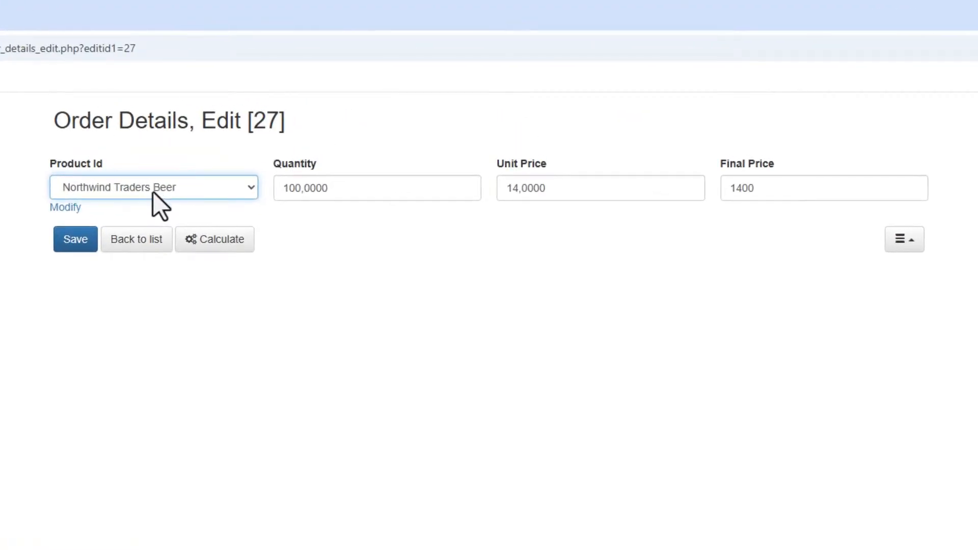
{"action": "left_click", "coordinate": [67, 209]}
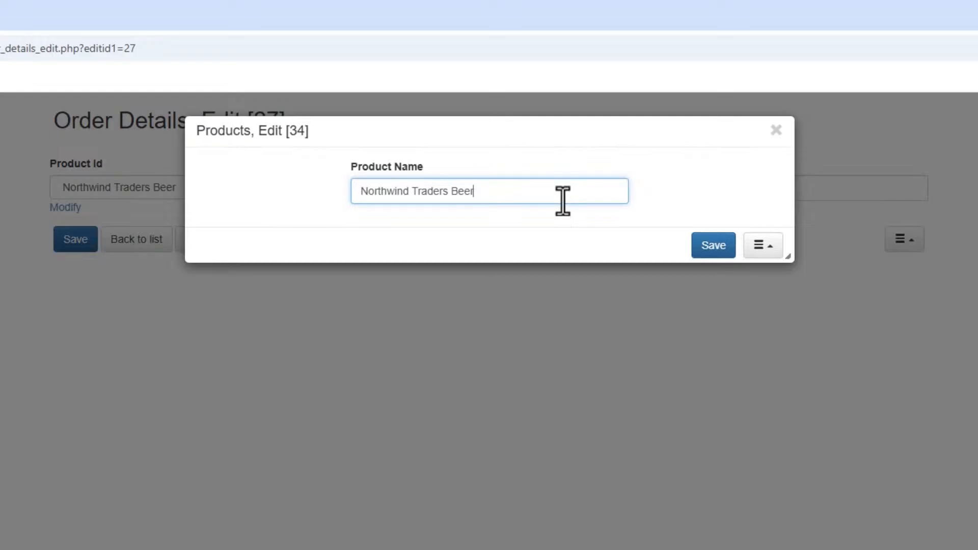
{"action": "key", "text": "Left"}
{"action": "key", "text": "Left"}
{"action": "key", "text": "Left"}
{"action": "key", "text": "Left"}
{"action": "key", "text": "Left"}
{"action": "key", "text": "Left"}
{"action": "key", "text": "Left"}
{"action": "key", "text": "Left"}
{"action": "key", "text": "Left"}
{"action": "key", "text": "Left"}
{"action": "key", "text": "Left"}
{"action": "key", "text": "BackSpace"}
{"action": "key", "text": "BackSpace"}
{"action": "key", "text": "BackSpace"}
{"action": "key", "text": "BackSpace"}
{"action": "key", "text": "BackSpace"}
{"action": "key", "text": "BackSpace"}
{"action": "key", "text": "BackSpace"}
{"action": "key", "text": "BackSpace"}
{"action": "key", "text": "BackSpace"}
{"action": "key", "text": "BackSpace"}
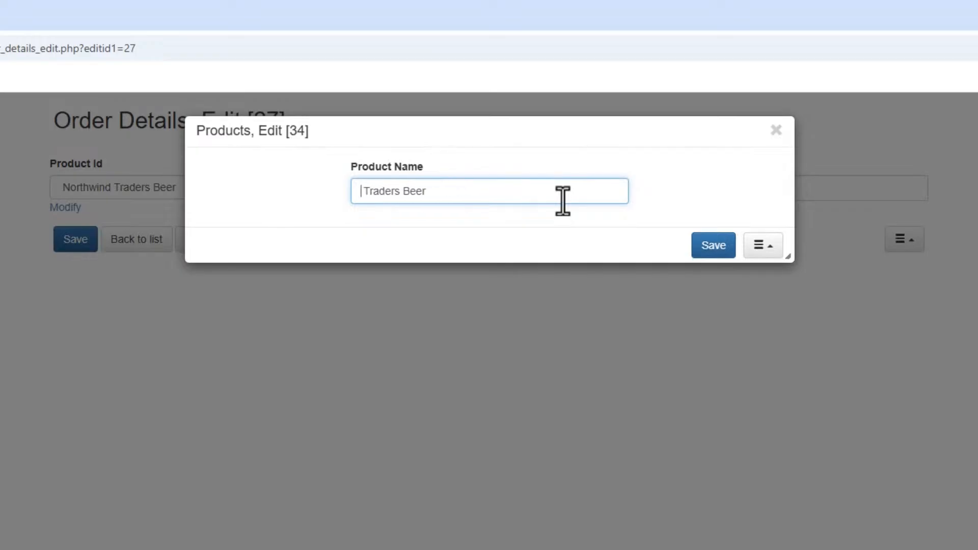
{"action": "key", "text": "Delete"}
{"action": "left_click", "coordinate": [713, 246]}
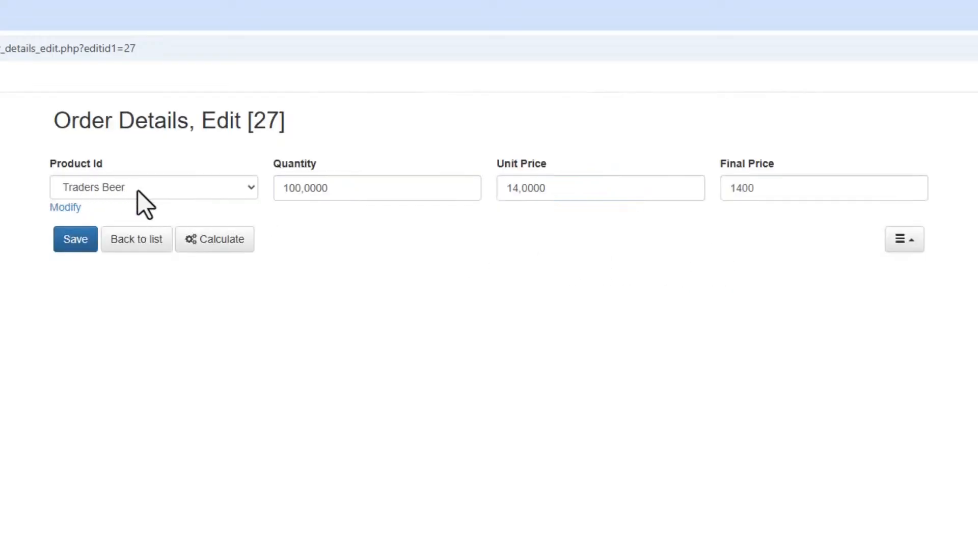
- Modify the same product again, rename it to ABC Traders Beer, and return to the list
{"action": "left_click", "coordinate": [154, 191]}
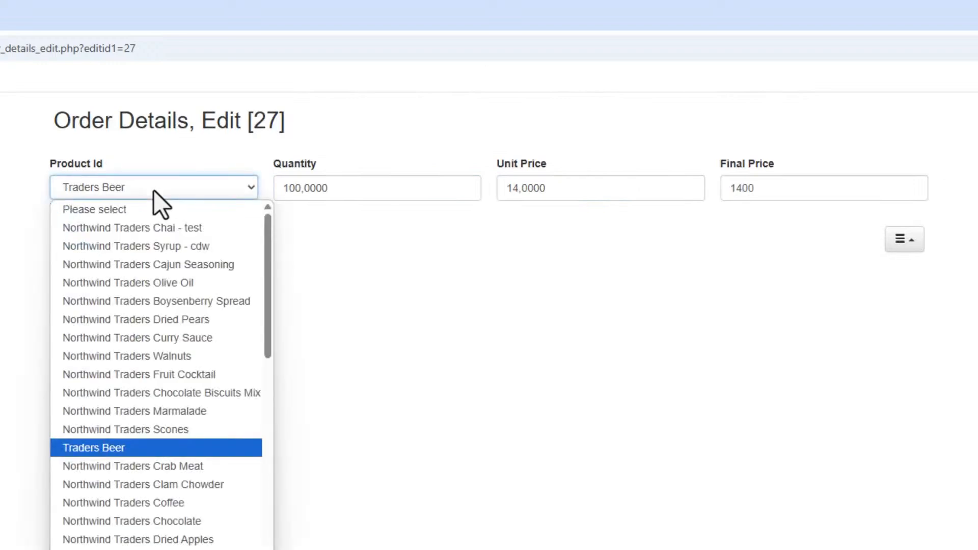
{"action": "left_click", "coordinate": [154, 191]}
{"action": "left_click", "coordinate": [60, 206]}
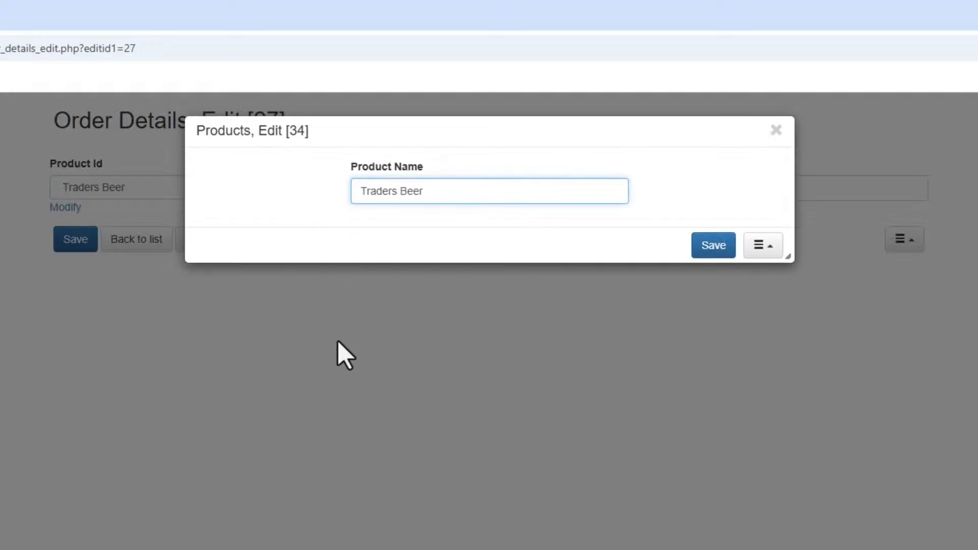
{"action": "type", "text": "ABC"}
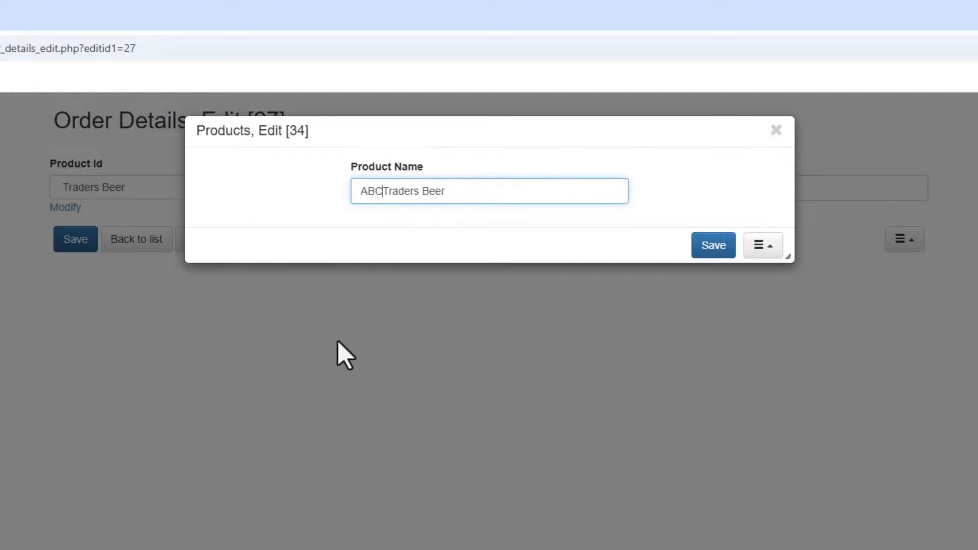
{"action": "left_click", "coordinate": [701, 246]}
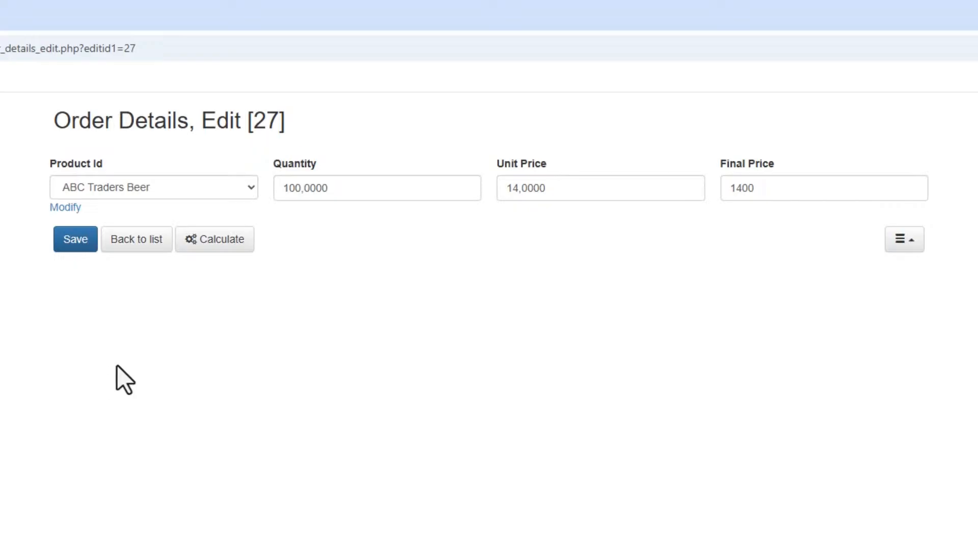
{"action": "left_click", "coordinate": [127, 242]}
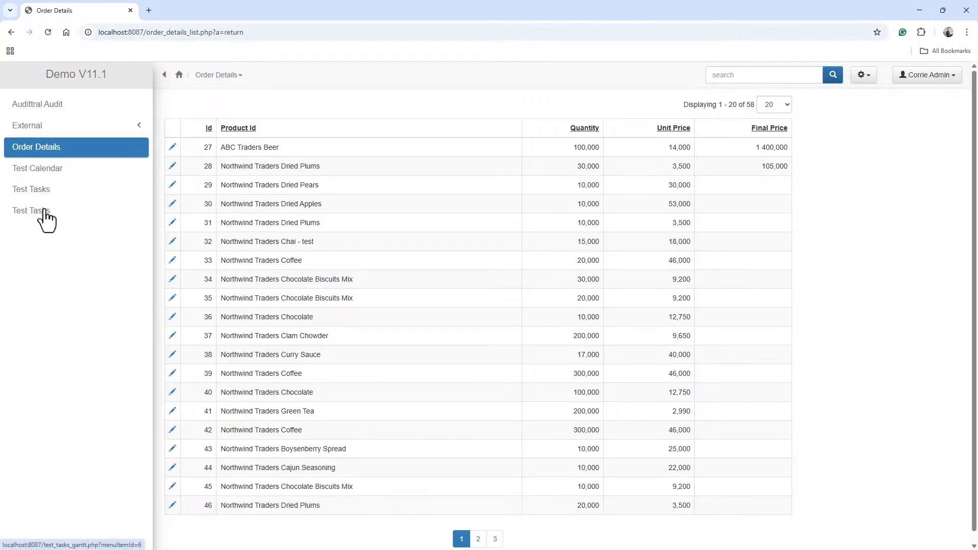
- Return to the project, dismiss the build result and go to the Designer
{"action": "left_click", "coordinate": [920, 11]}
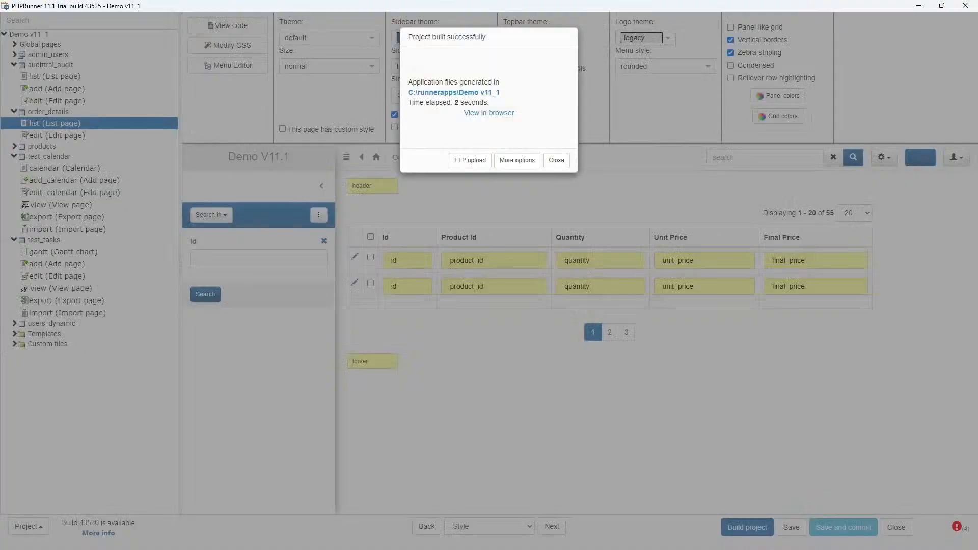
{"action": "left_click", "coordinate": [556, 159]}
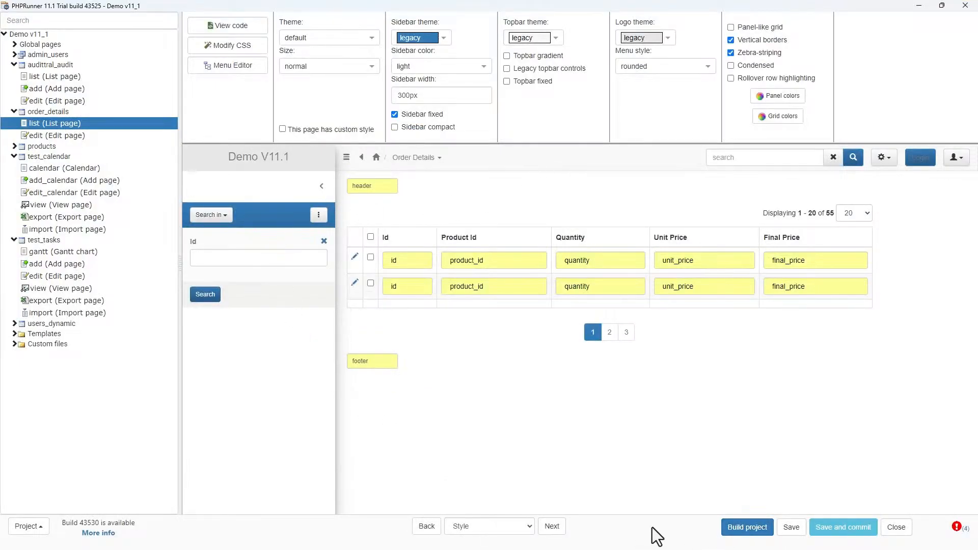
{"action": "left_click", "coordinate": [510, 532]}
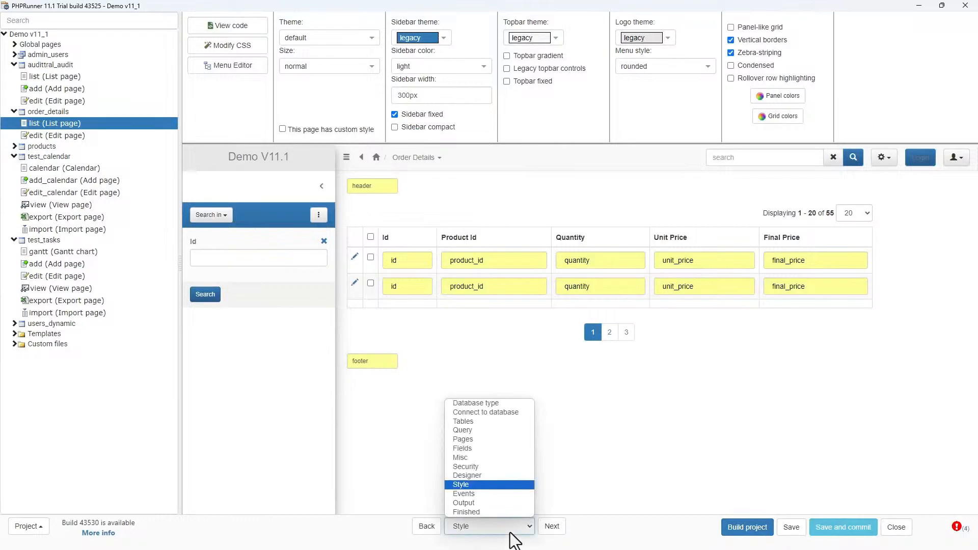
{"action": "left_click", "coordinate": [484, 476]}
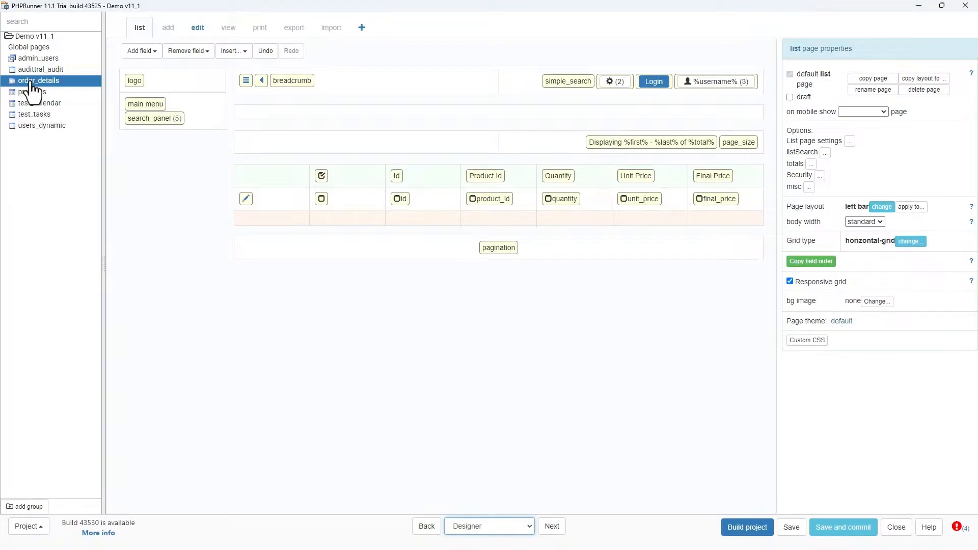
- On the welcome menu page, remove the duplicate Test Tasks tile and one of the two Products tiles
{"action": "left_click", "coordinate": [37, 48]}
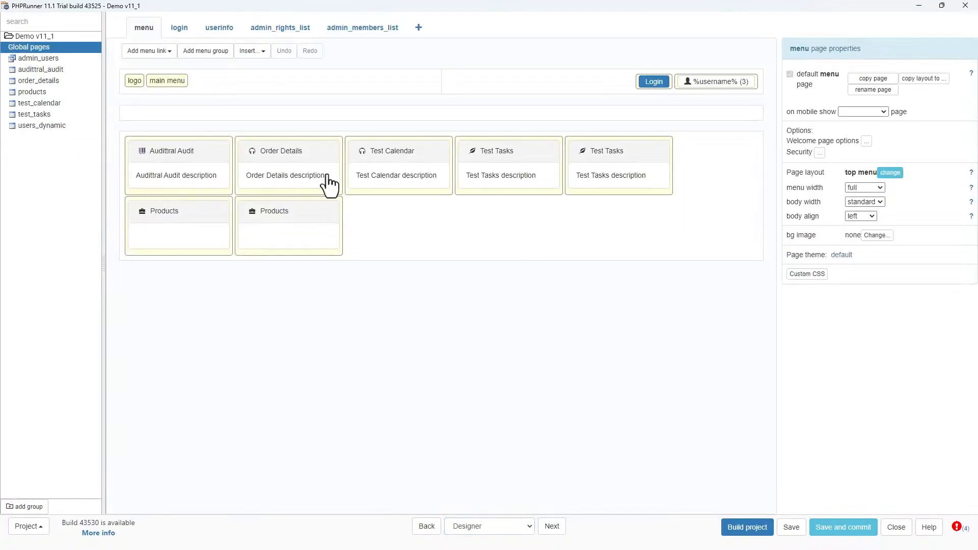
{"action": "left_click", "coordinate": [622, 172]}
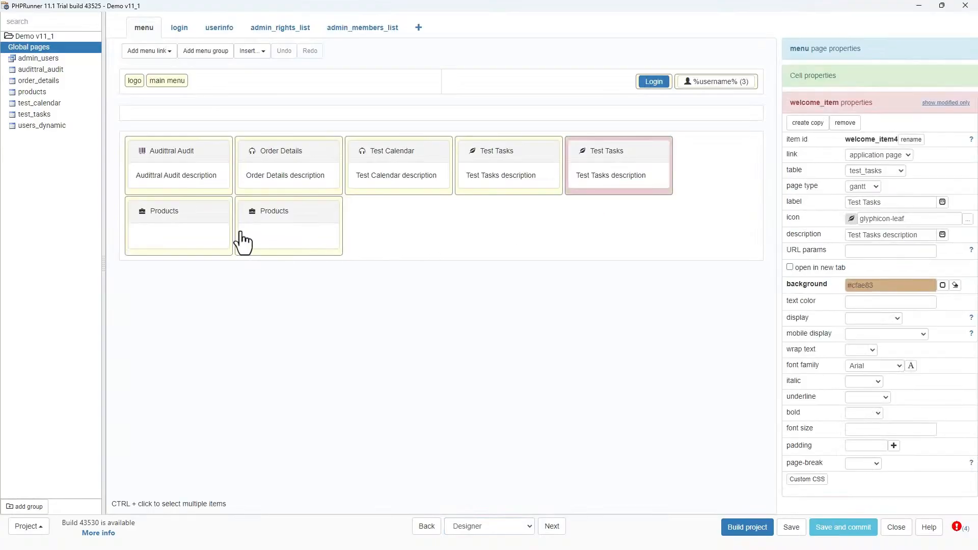
{"action": "left_click", "coordinate": [501, 182]}
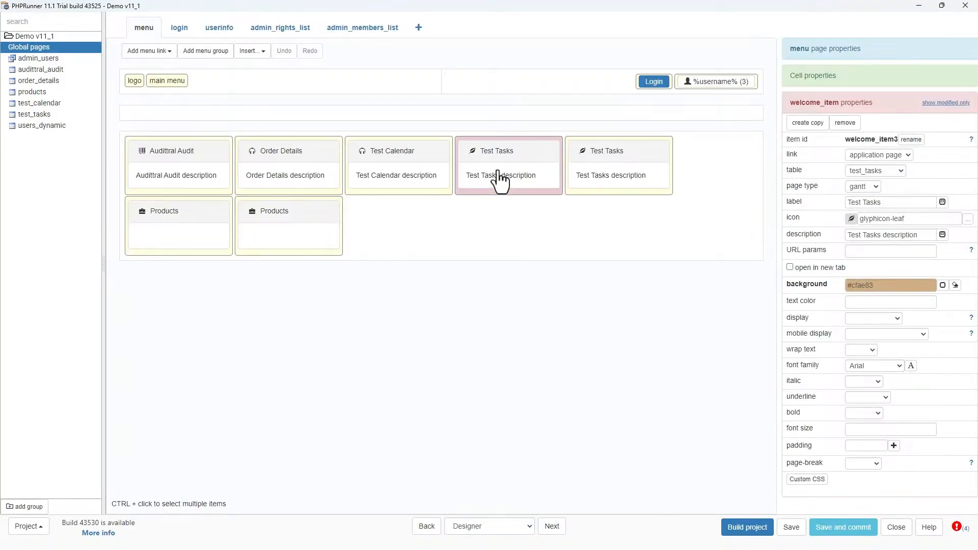
{"action": "left_click", "coordinate": [636, 181]}
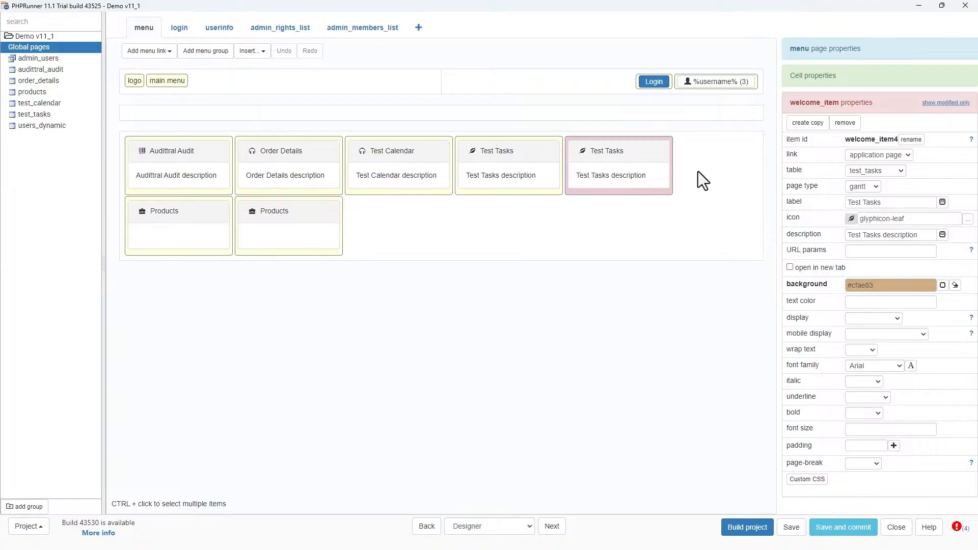
{"action": "left_click", "coordinate": [844, 123]}
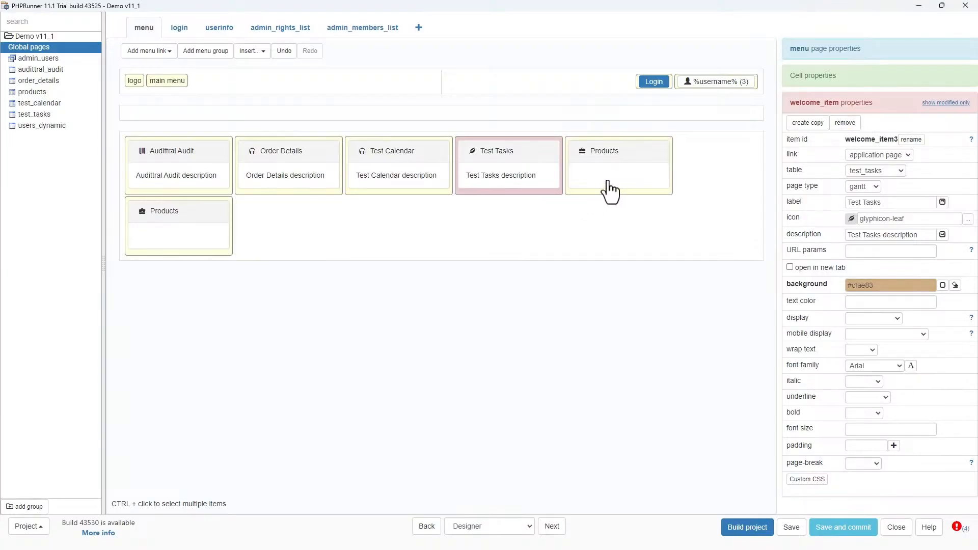
{"action": "left_click", "coordinate": [134, 246]}
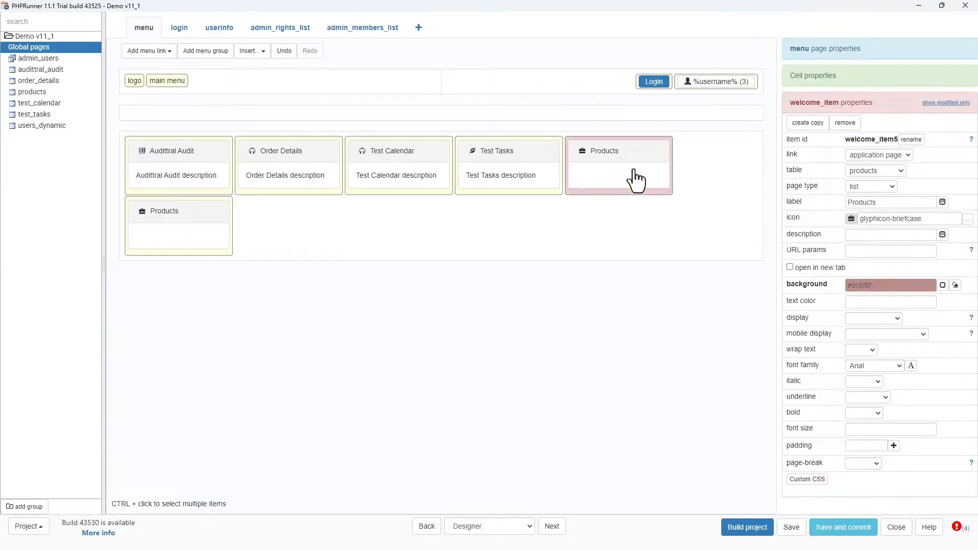
{"action": "left_click", "coordinate": [844, 123]}
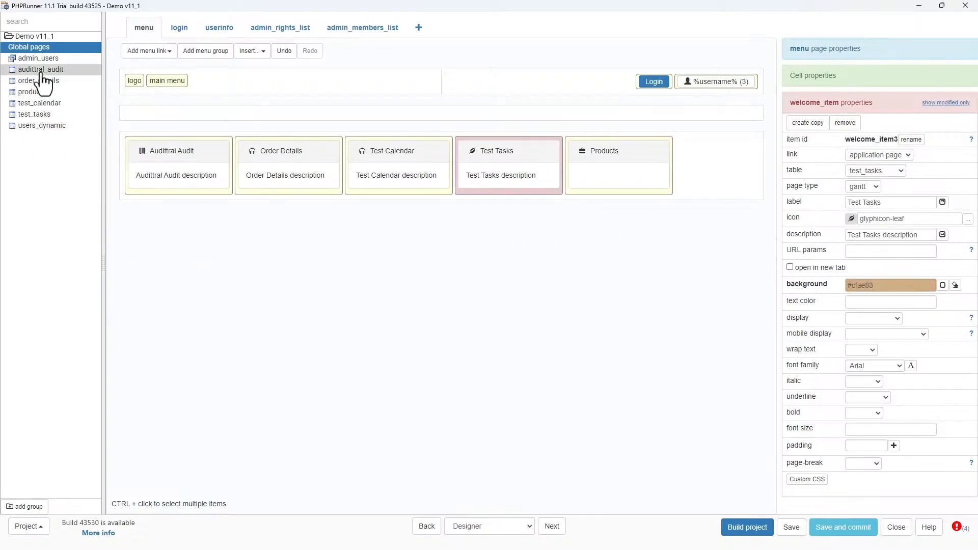
- On the Style page, open the Menu Editor and delete the duplicate Test Tasks menu entry
{"action": "left_click", "coordinate": [509, 527]}
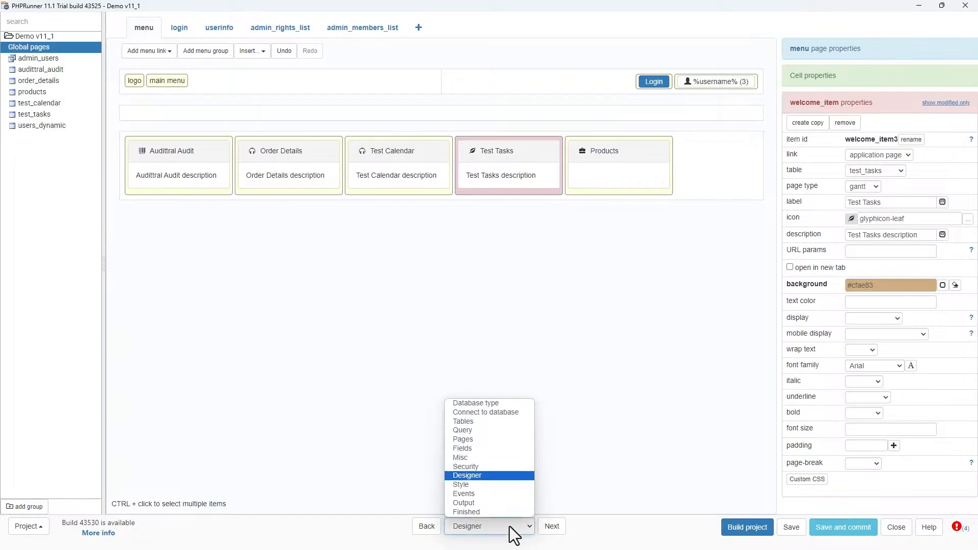
{"action": "left_click", "coordinate": [485, 488]}
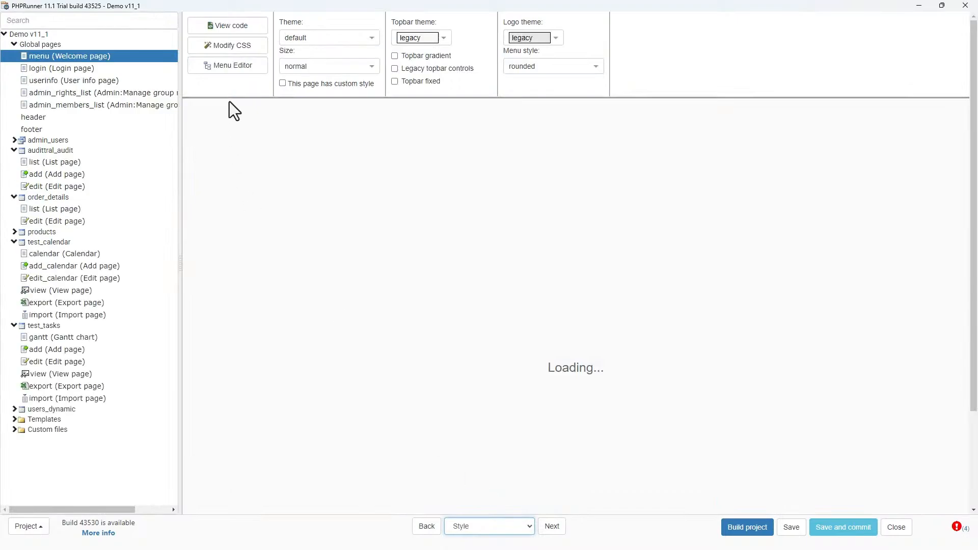
{"action": "left_click", "coordinate": [235, 72]}
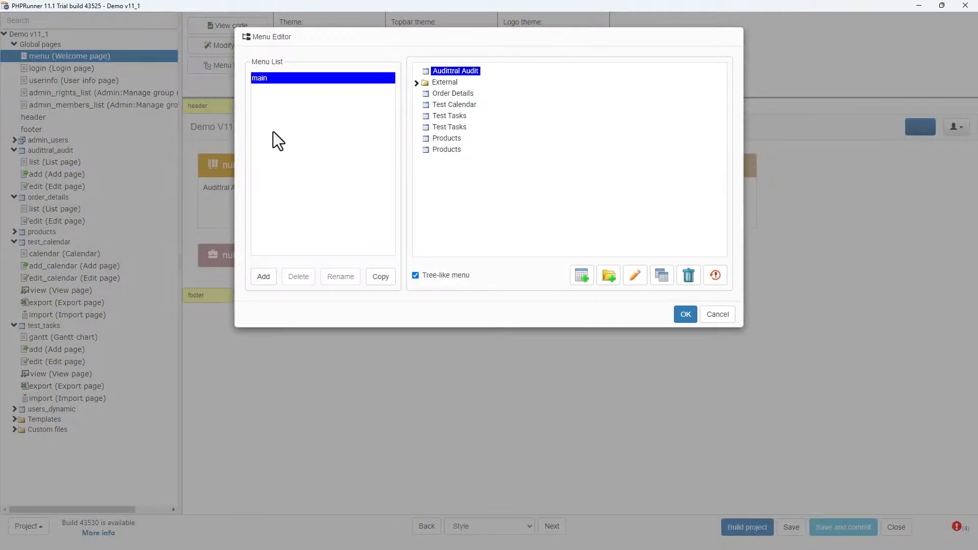
{"action": "left_click", "coordinate": [449, 115]}
{"action": "left_click", "coordinate": [449, 127], "text": "ctrl"}
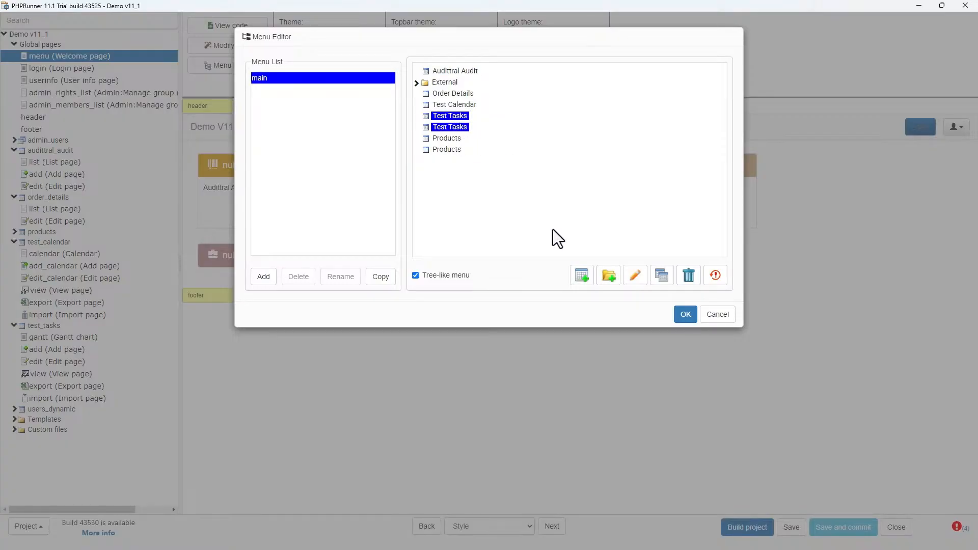
{"action": "left_click", "coordinate": [689, 280]}
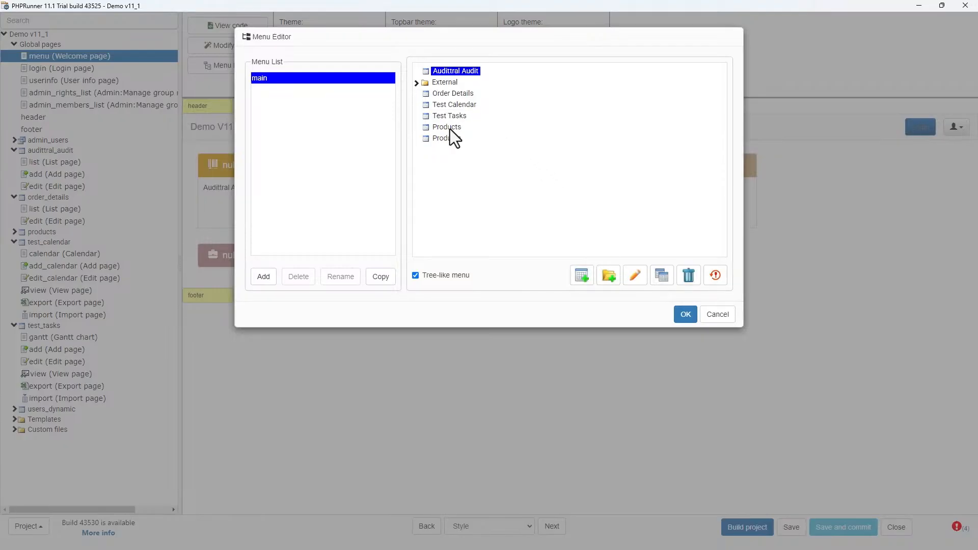
- In the Menu Editor, delete the duplicate Products menu entry and close the editor
{"action": "left_click", "coordinate": [450, 129]}
{"action": "left_click", "coordinate": [450, 139], "text": "ctrl"}
{"action": "left_click", "coordinate": [689, 280]}
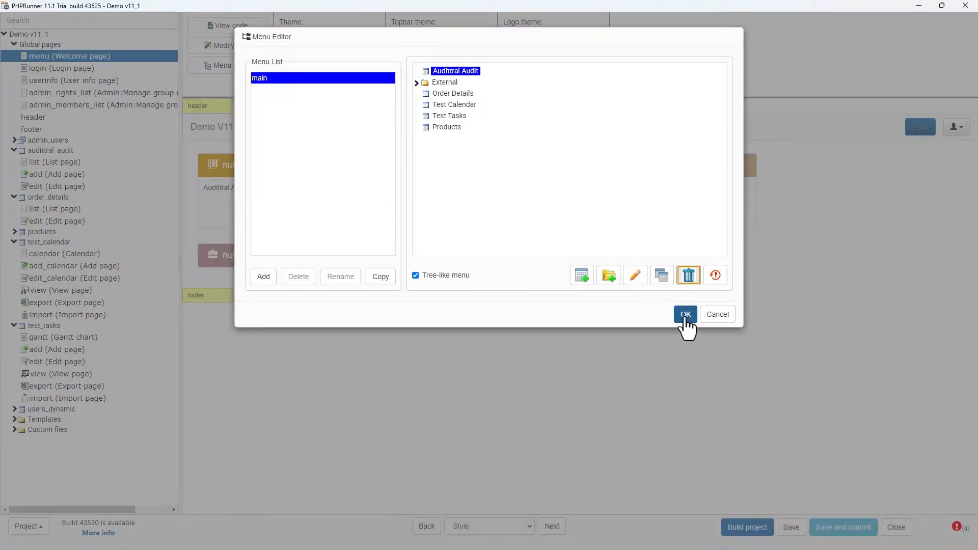
{"action": "left_click", "coordinate": [685, 315]}
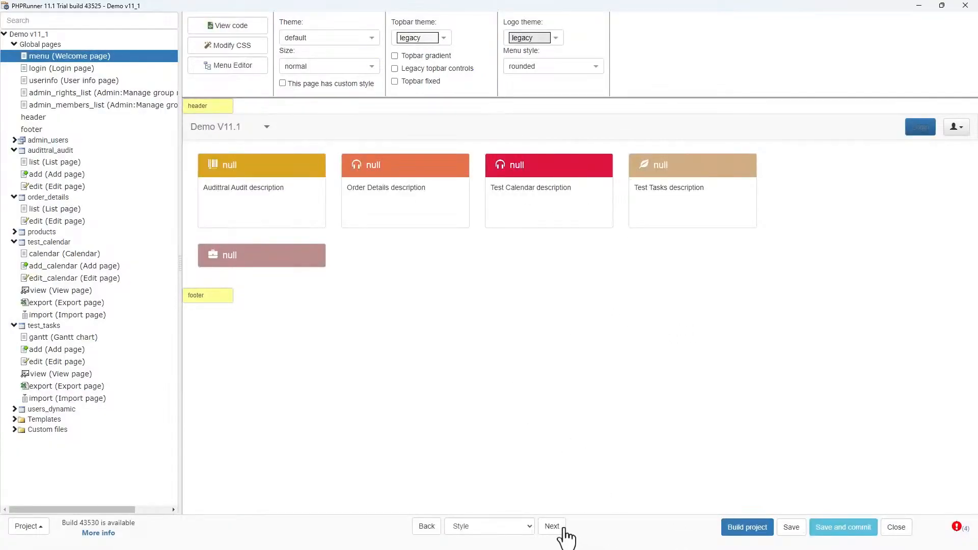
- Build the project, close the build result and switch to the browser
{"action": "left_click", "coordinate": [751, 529]}
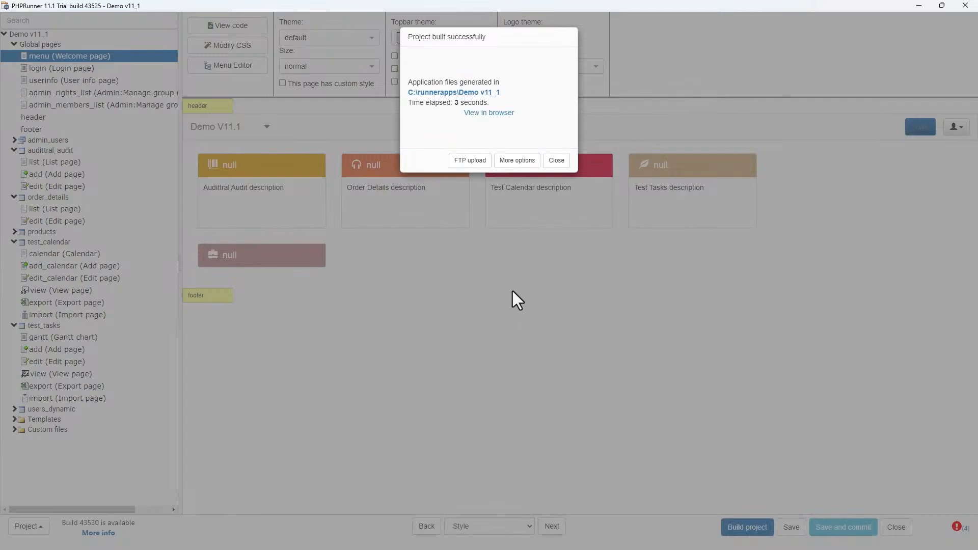
{"action": "left_click", "coordinate": [555, 162]}
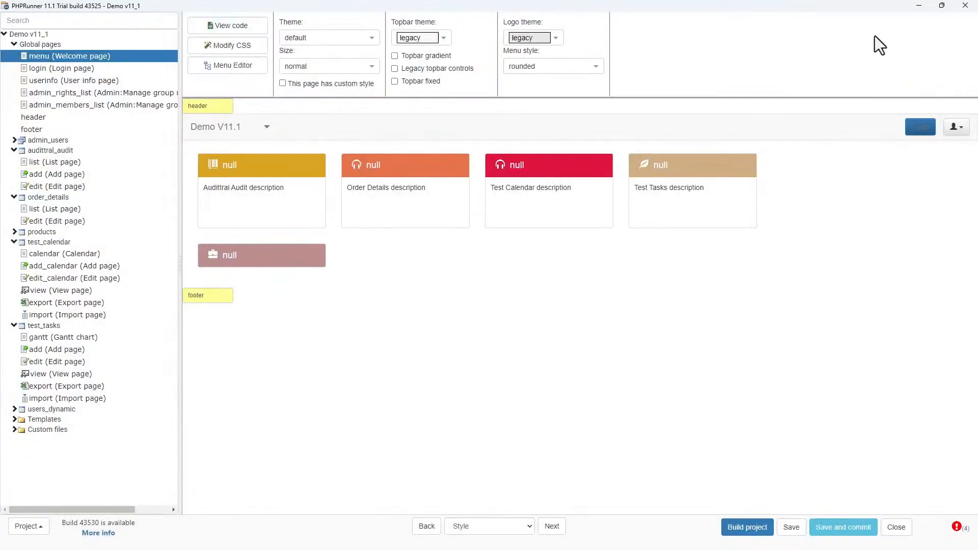
{"action": "left_click", "coordinate": [917, 6]}
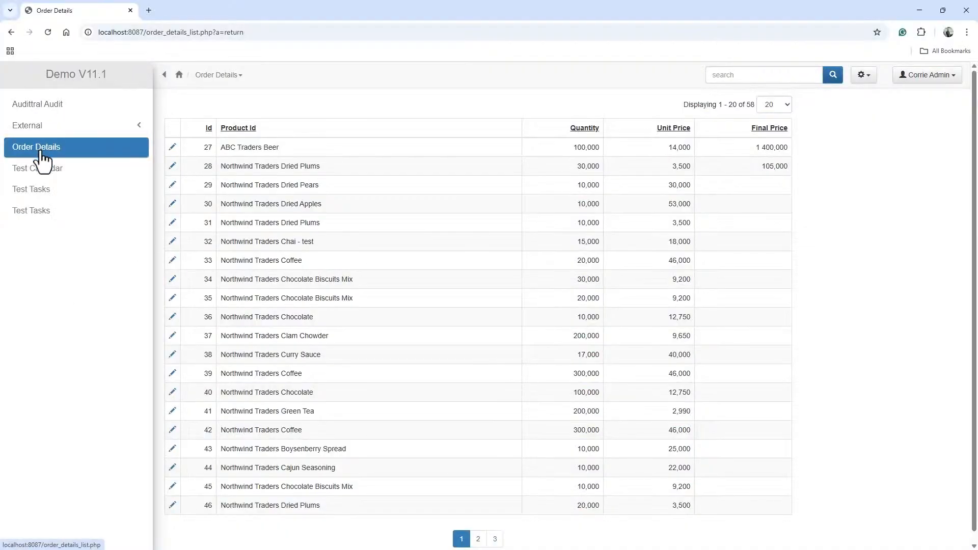
- Reload the application and check the welcome page, the Audittral Audit list and the Order Details list
{"action": "left_click", "coordinate": [48, 31]}
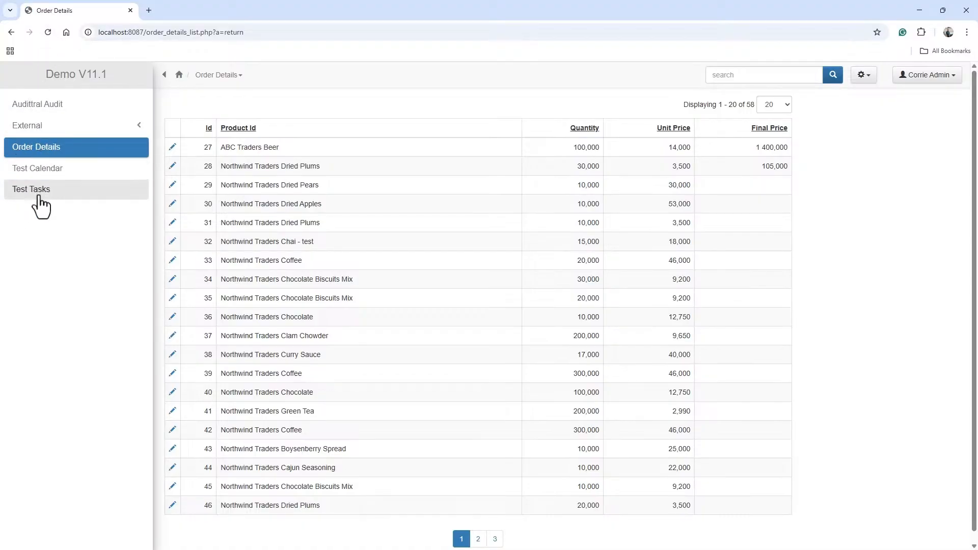
{"action": "left_click", "coordinate": [78, 83]}
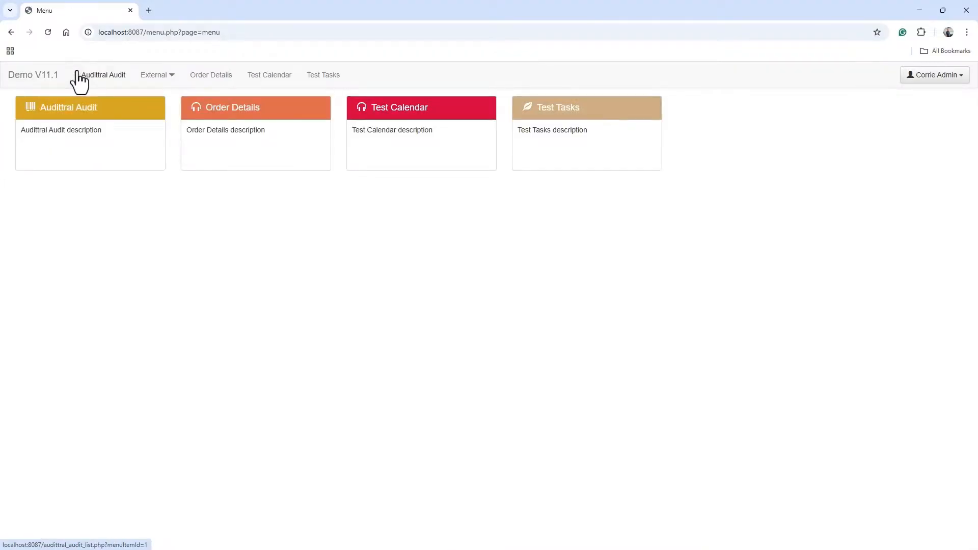
{"action": "left_click", "coordinate": [107, 82]}
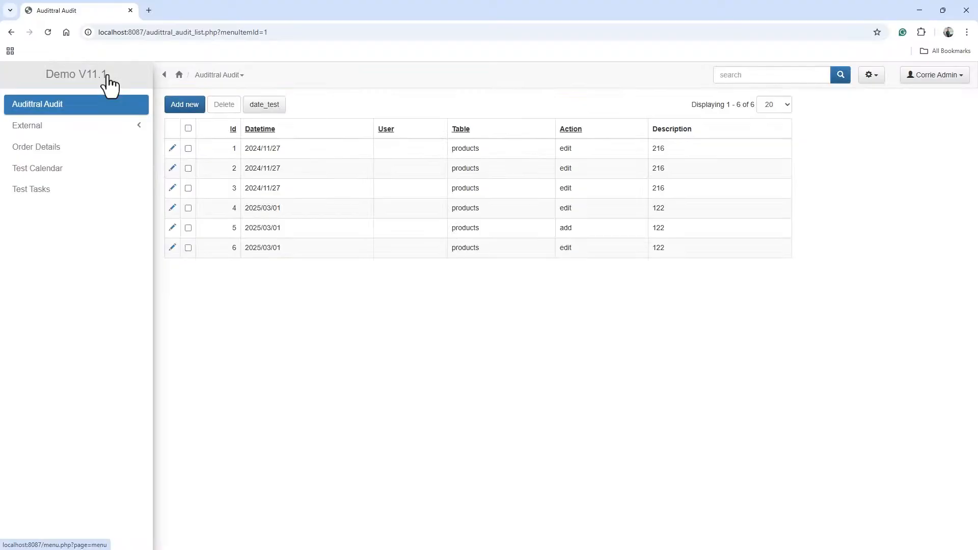
{"action": "left_click", "coordinate": [52, 148]}
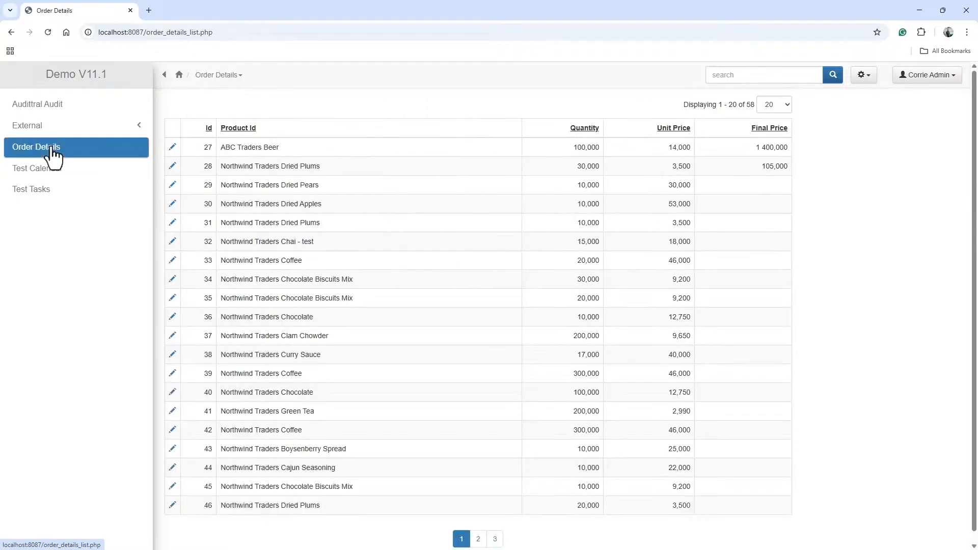
- Open order detail 28 for editing, open its product Modify dialog, close it and return to the list
{"action": "left_click", "coordinate": [172, 166]}
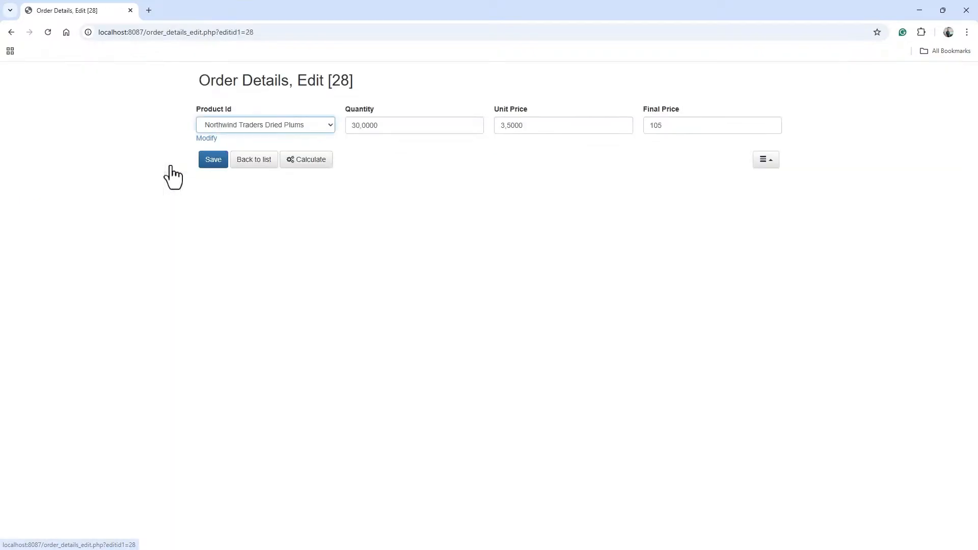
{"action": "left_click", "coordinate": [206, 138]}
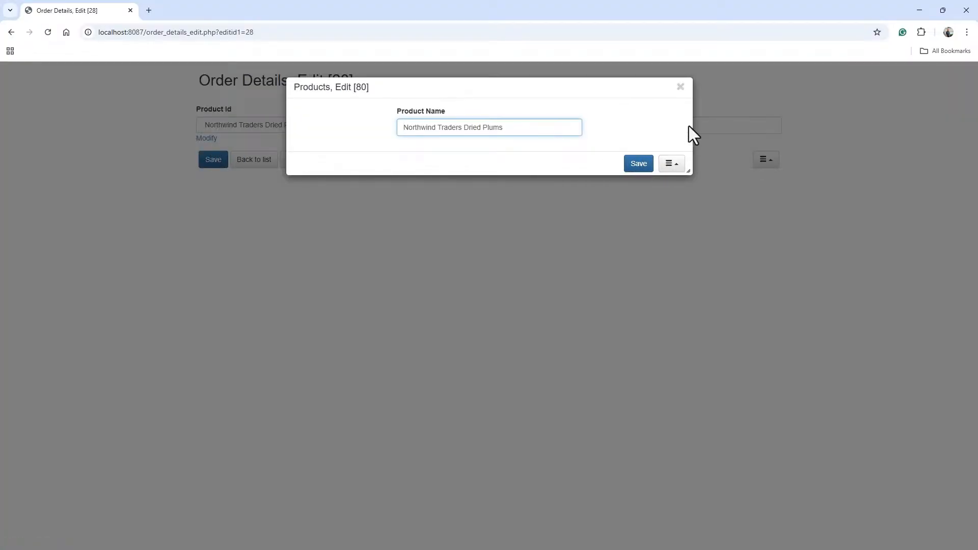
{"action": "left_click", "coordinate": [681, 87]}
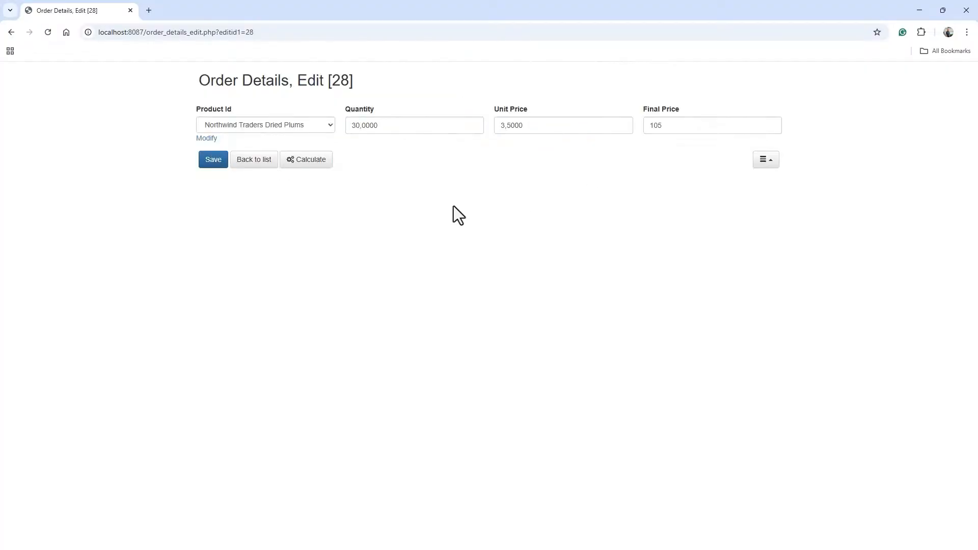
{"action": "left_click", "coordinate": [254, 160]}
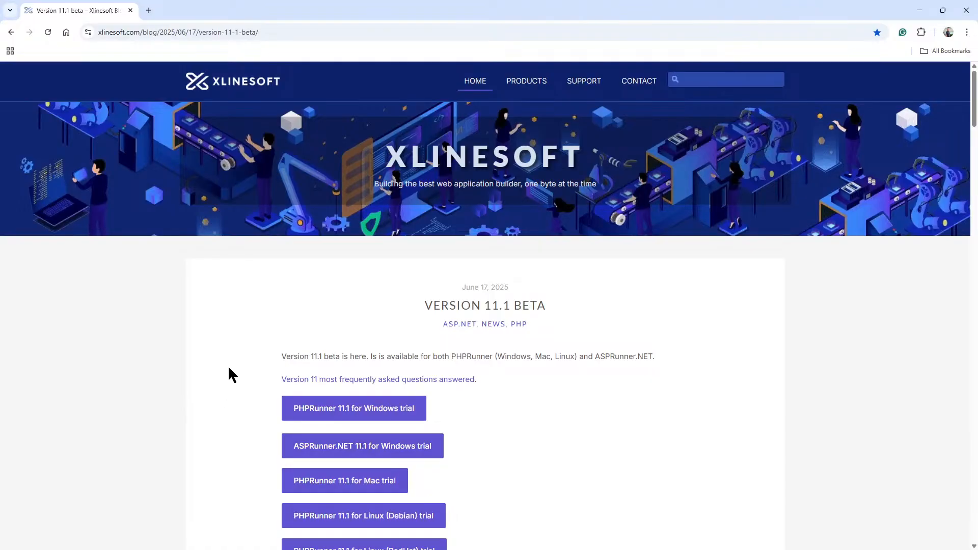
- Read the Version 11.1 beta blog post's Calendar View, GANTT View and SVN/git support sections
{"action": "scroll", "coordinate": [251, 359], "scroll_direction": "down", "scroll_amount": 2}
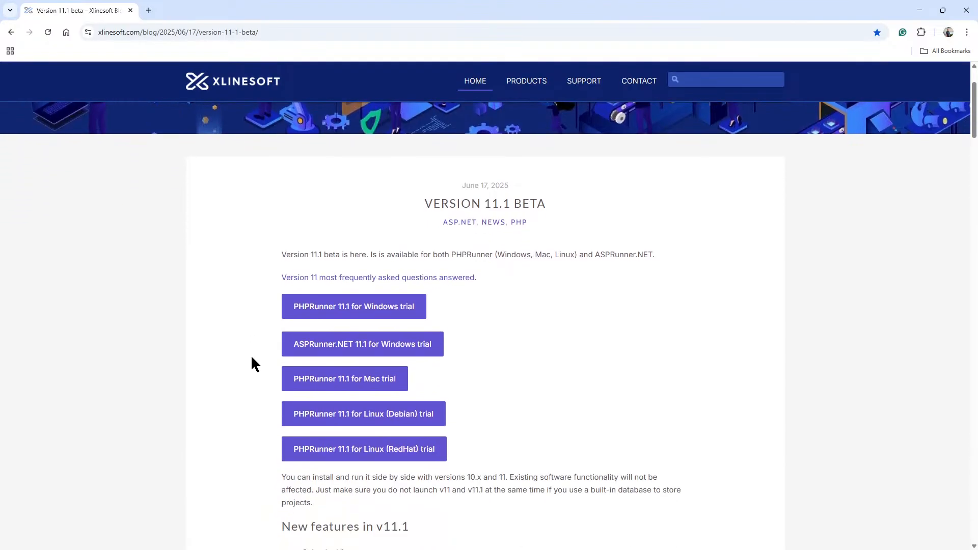
{"action": "scroll", "coordinate": [252, 360], "scroll_direction": "down", "scroll_amount": 1}
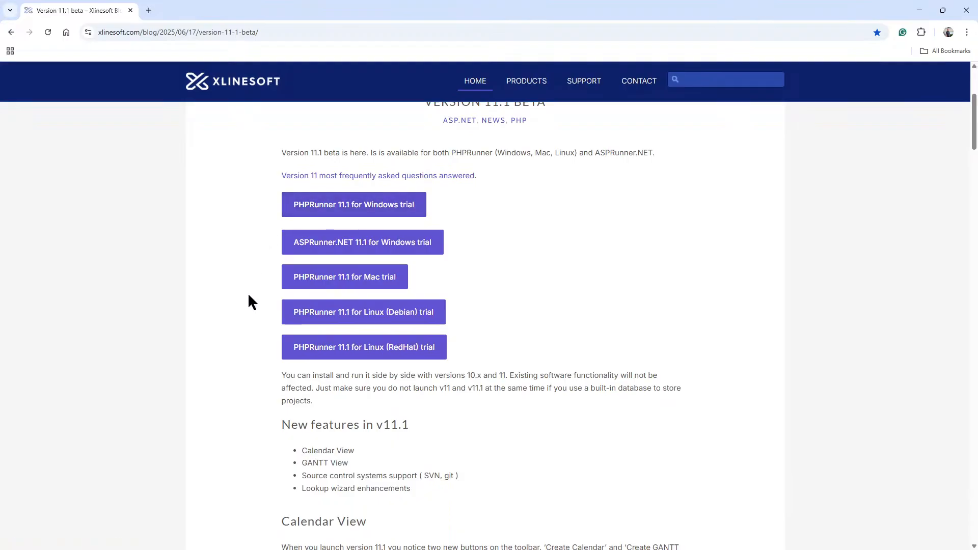
{"action": "scroll", "coordinate": [248, 301], "scroll_direction": "down", "scroll_amount": 4}
{"action": "scroll", "coordinate": [289, 244], "scroll_direction": "down", "scroll_amount": 2}
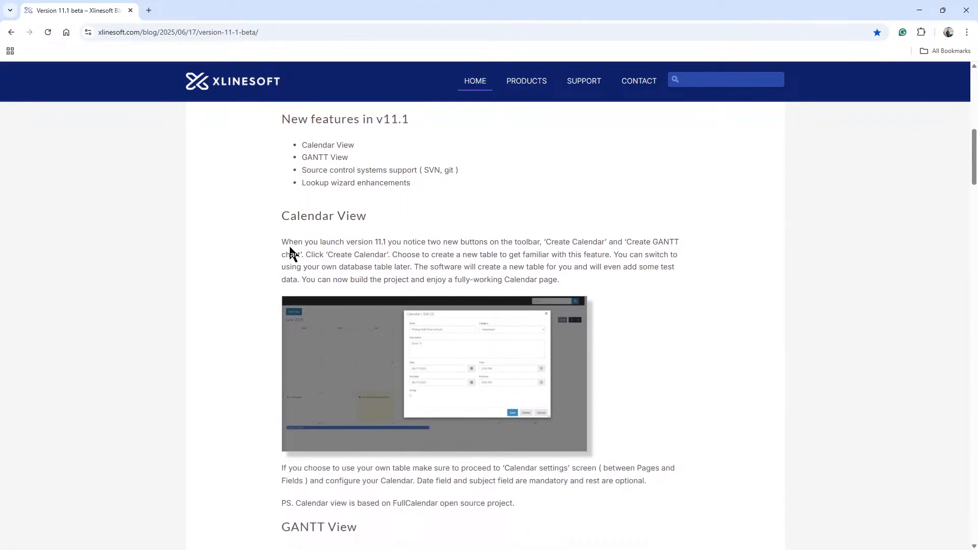
{"action": "scroll", "coordinate": [343, 316], "scroll_direction": "down", "scroll_amount": 5}
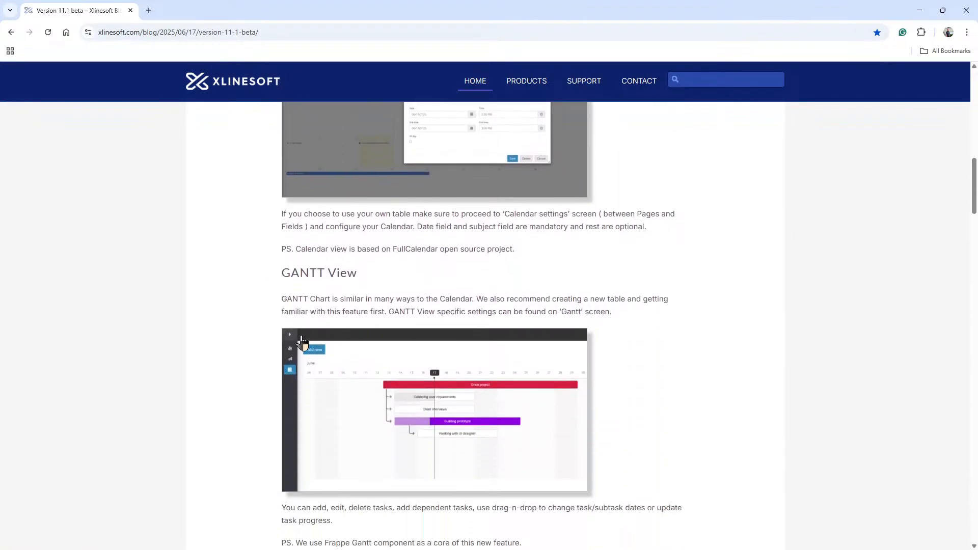
{"action": "left_click_drag", "start_coordinate": [280, 271], "coordinate": [356, 273]}
{"action": "scroll", "coordinate": [381, 274], "scroll_direction": "down", "scroll_amount": 5}
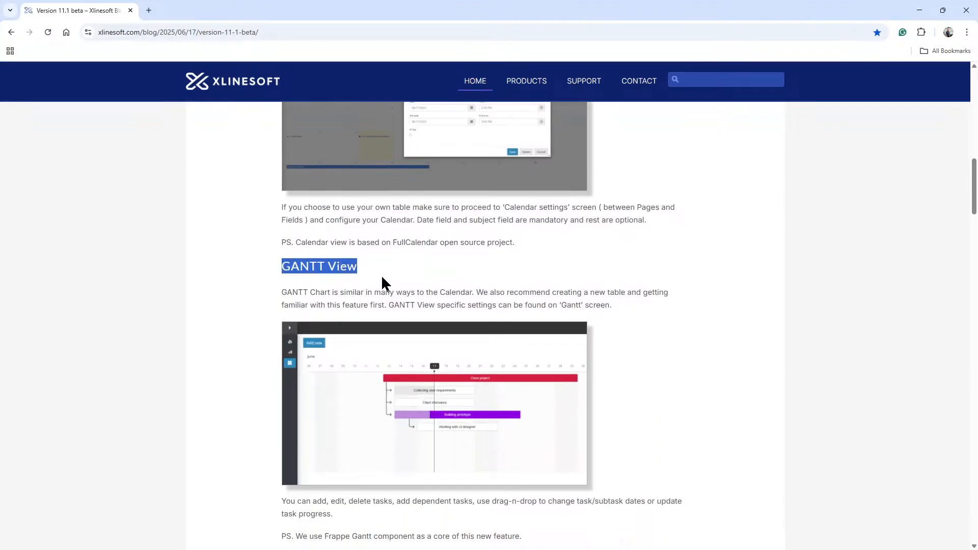
{"action": "left_click_drag", "start_coordinate": [283, 312], "coordinate": [381, 313]}
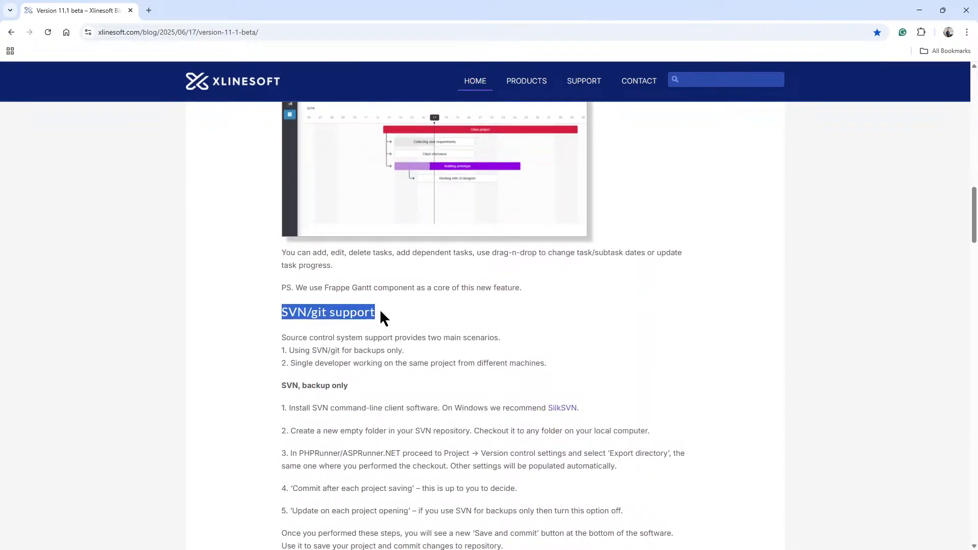
{"action": "left_click", "coordinate": [294, 311]}
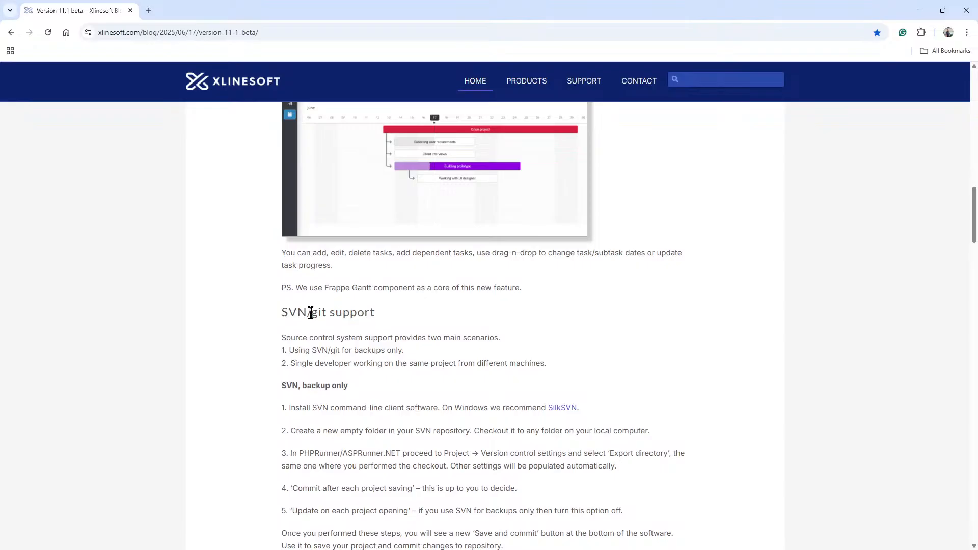
{"action": "double_click", "coordinate": [315, 312]}
{"action": "scroll", "coordinate": [337, 321], "scroll_direction": "down", "scroll_amount": 6}
{"action": "scroll", "coordinate": [345, 334], "scroll_direction": "down", "scroll_amount": 5}
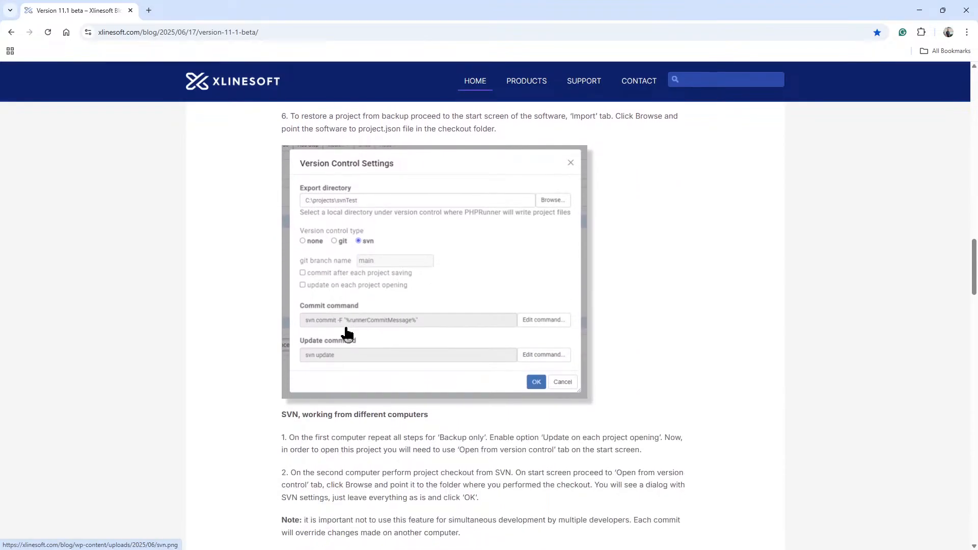
- Review the post's GIT setup commands and Lookup Wizard enhancements section, then scroll back to the top
{"action": "scroll", "coordinate": [344, 331], "scroll_direction": "up", "scroll_amount": 2}
{"action": "scroll", "coordinate": [345, 329], "scroll_direction": "down", "scroll_amount": 7}
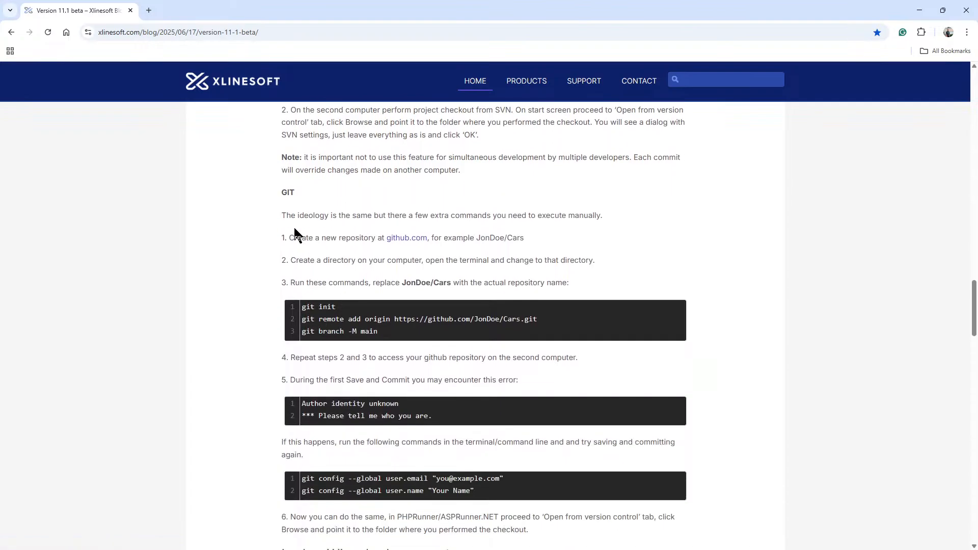
{"action": "left_click_drag", "start_coordinate": [282, 192], "coordinate": [331, 263]}
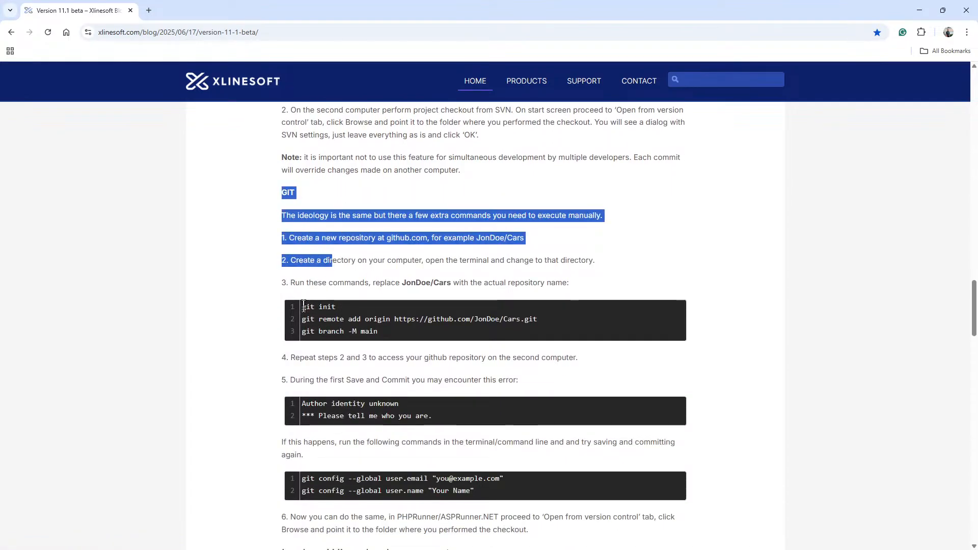
{"action": "left_click_drag", "start_coordinate": [302, 307], "coordinate": [386, 334]}
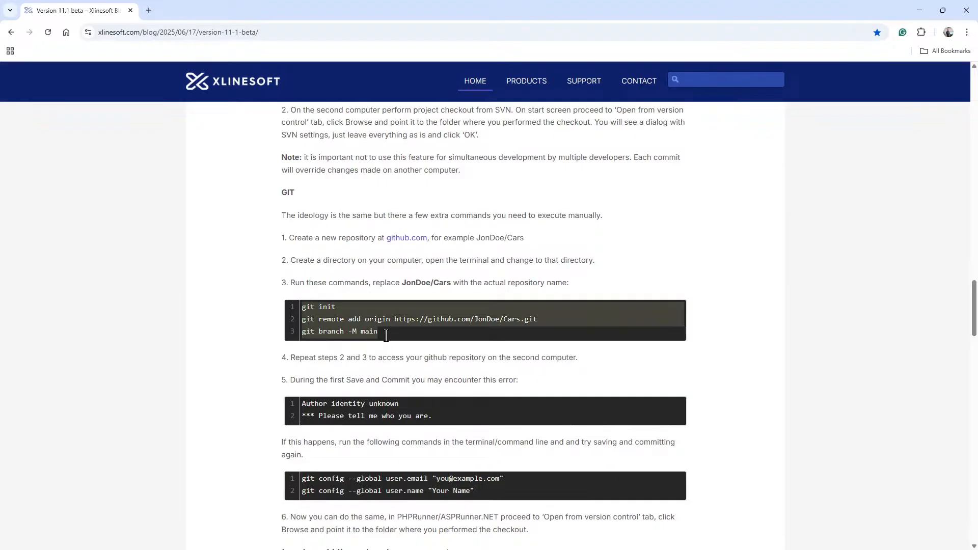
{"action": "left_click", "coordinate": [396, 332]}
{"action": "scroll", "coordinate": [406, 331], "scroll_direction": "down", "scroll_amount": 2}
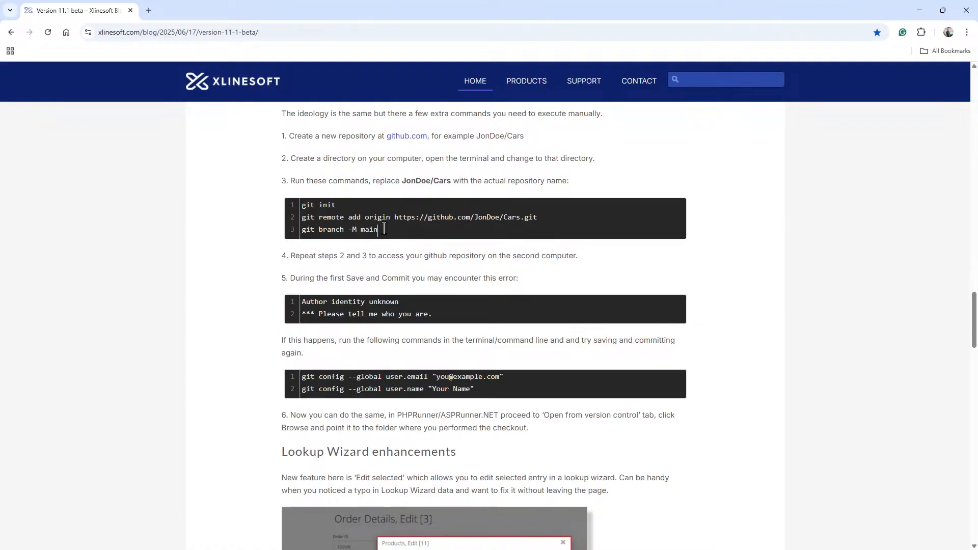
{"action": "scroll", "coordinate": [385, 232], "scroll_direction": "down", "scroll_amount": 3}
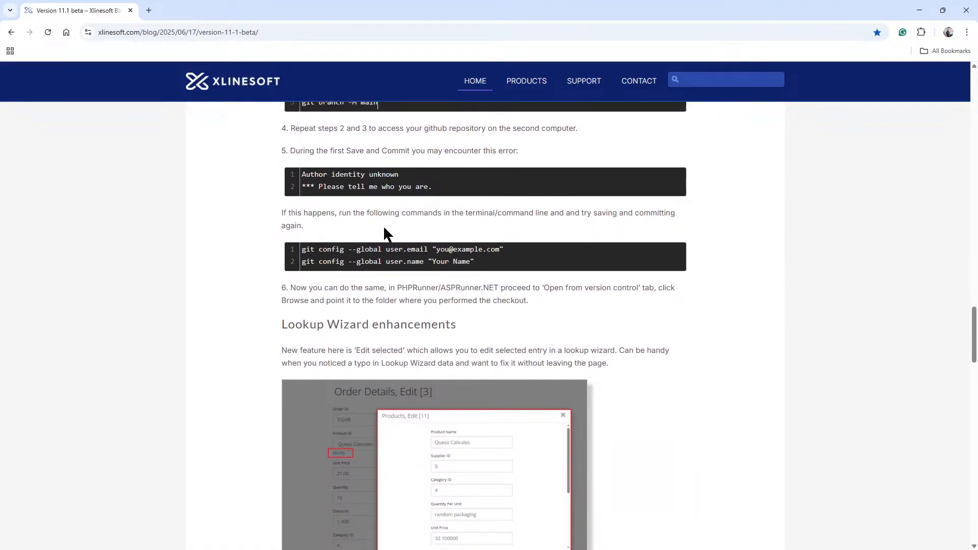
{"action": "scroll", "coordinate": [385, 234], "scroll_direction": "down", "scroll_amount": 7}
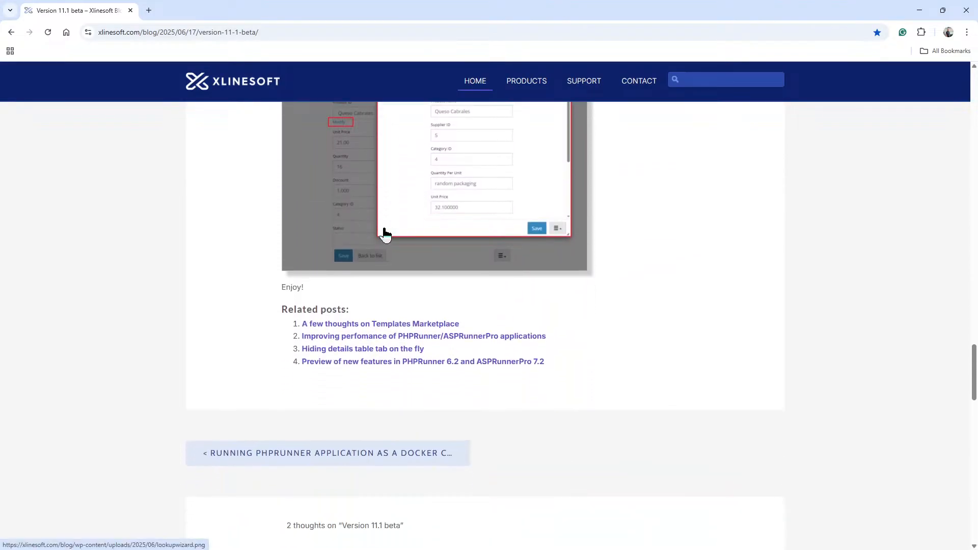
{"action": "scroll", "coordinate": [386, 233], "scroll_direction": "up", "scroll_amount": 1}
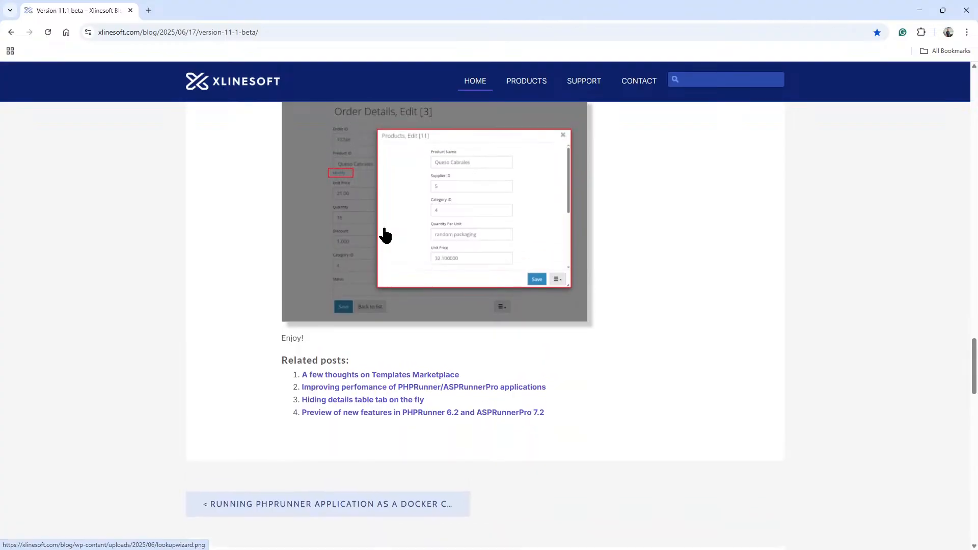
{"action": "scroll", "coordinate": [385, 234], "scroll_direction": "up", "scroll_amount": 10}
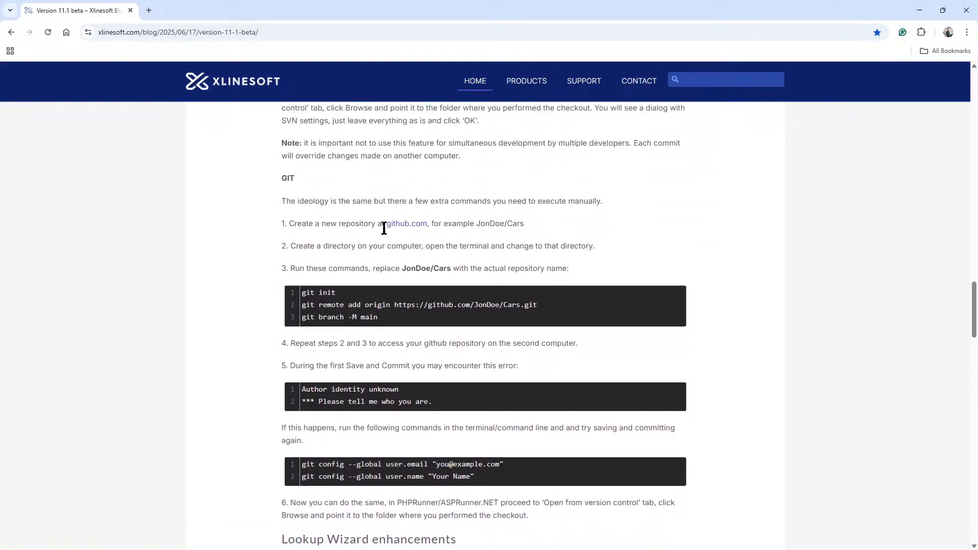
{"action": "scroll", "coordinate": [384, 228], "scroll_direction": "up", "scroll_amount": 7}
{"action": "scroll", "coordinate": [386, 234], "scroll_direction": "up", "scroll_amount": 4}
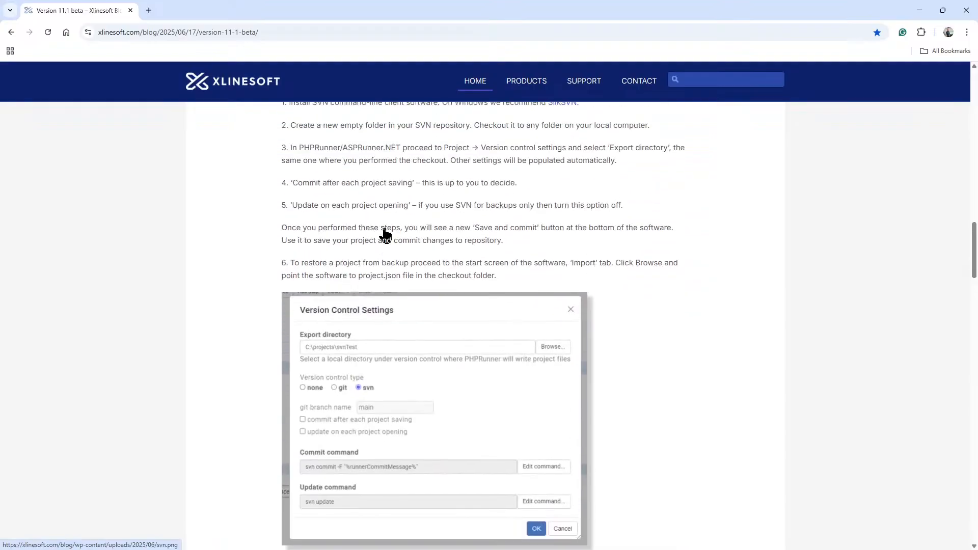
{"action": "scroll", "coordinate": [384, 230], "scroll_direction": "up", "scroll_amount": 8}
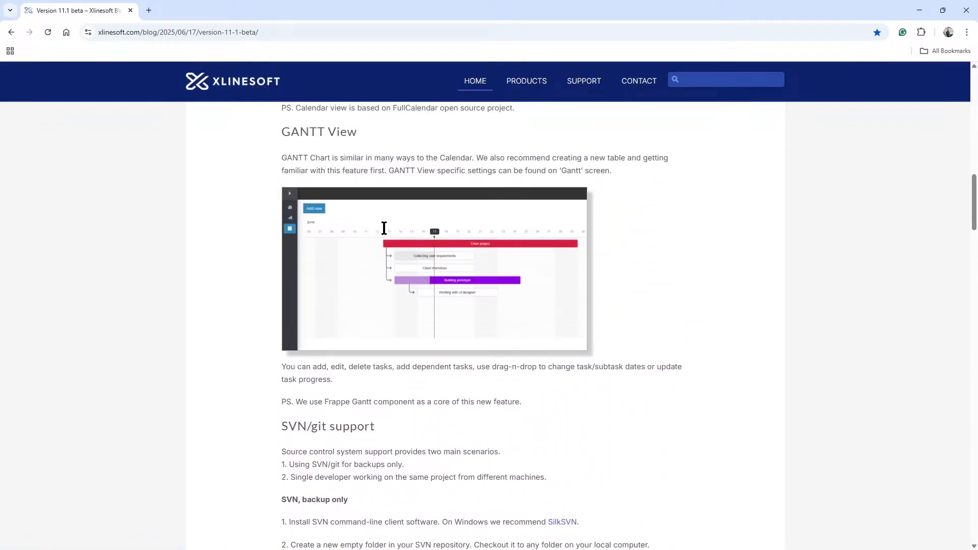
{"action": "scroll", "coordinate": [384, 228], "scroll_direction": "up", "scroll_amount": 20}
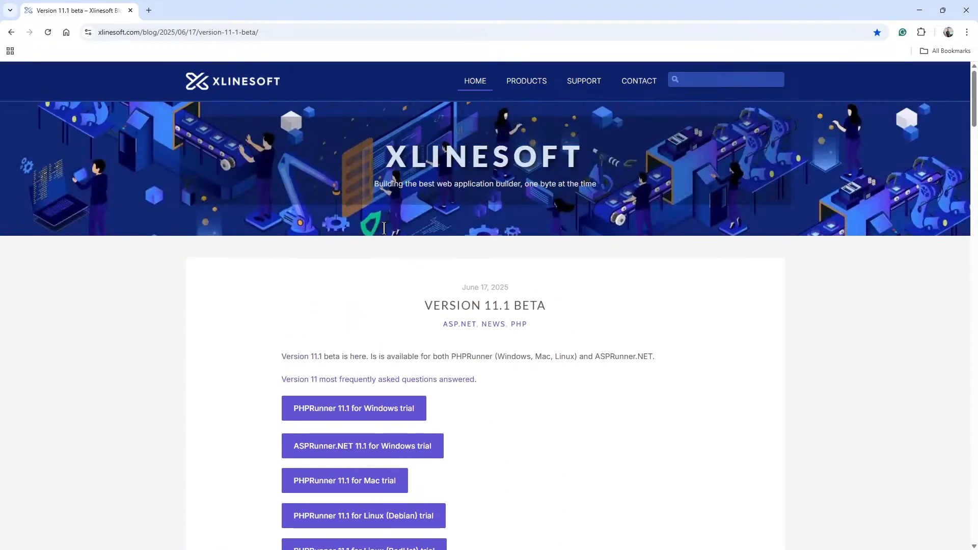